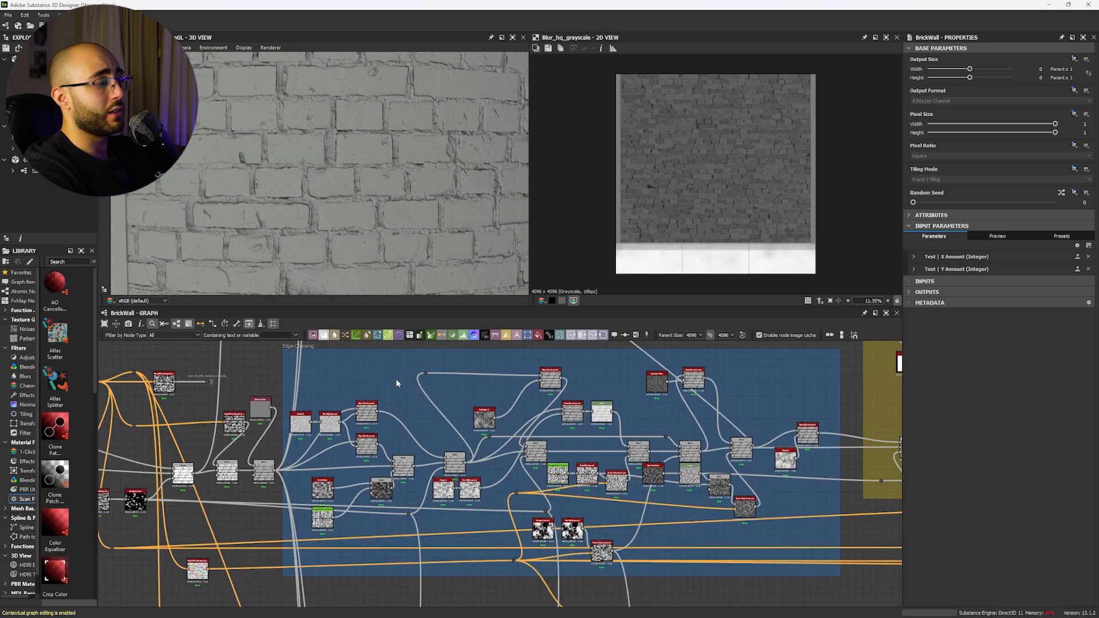
Step: Duplicate the lower Slope Blur Grayscale node of the Edge Chipping frame into an empty graph area, keeping its input links, and preview it
left_click(283, 445)
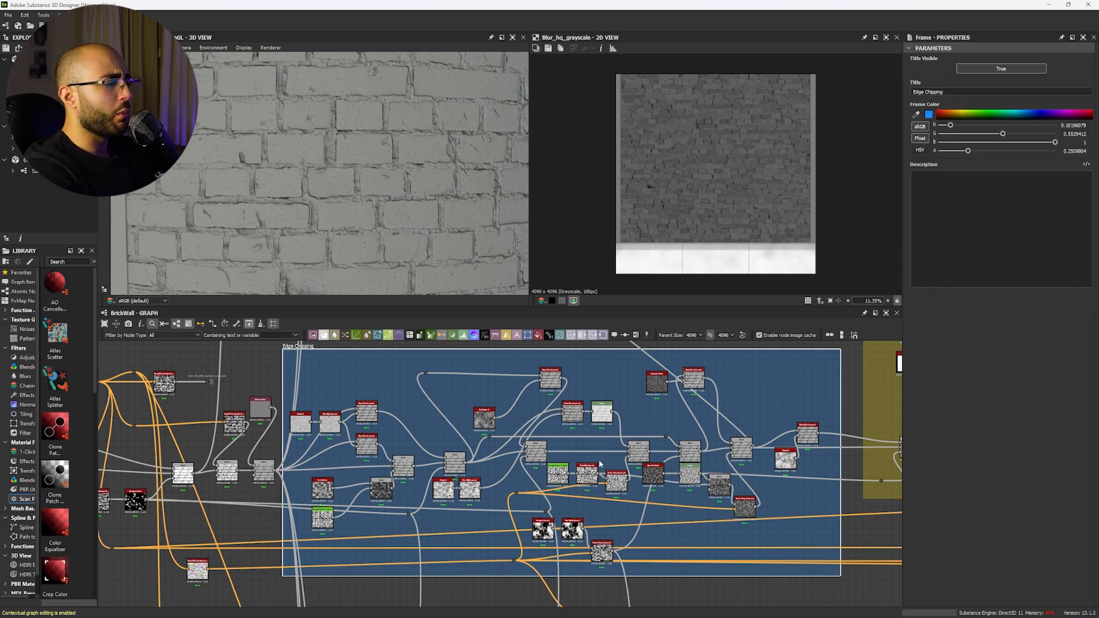
scroll(302, 405, "up", 4)
left_click(418, 458)
scroll(417, 462, "down", 5)
middle_click_drag(366, 550, 507, 393)
middle_click_drag(367, 515, 454, 433)
scroll(453, 433, "up", 2)
key("ctrl+v")
scroll(637, 209, "up", 4)
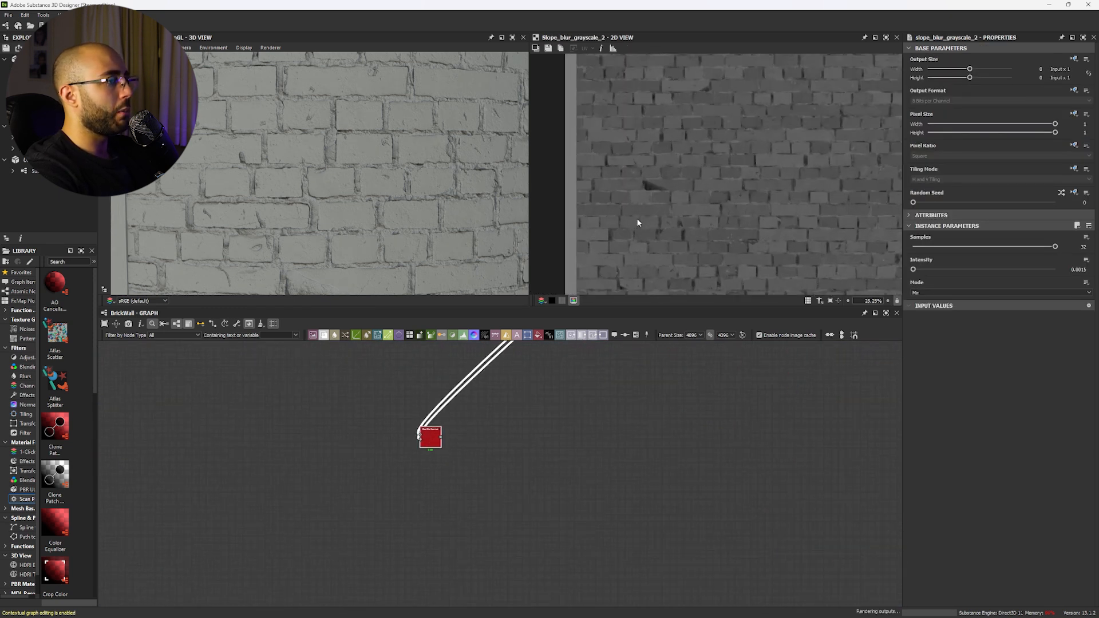
middle_click_drag(435, 436, 447, 509)
scroll(659, 206, "up", 9)
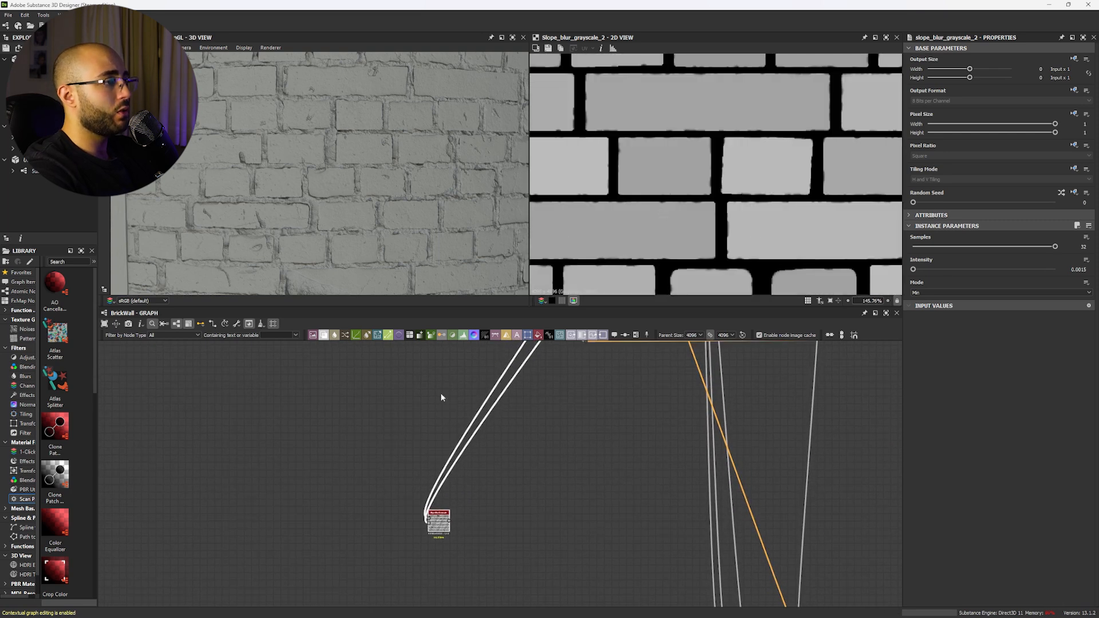
scroll(331, 456, "up", 4)
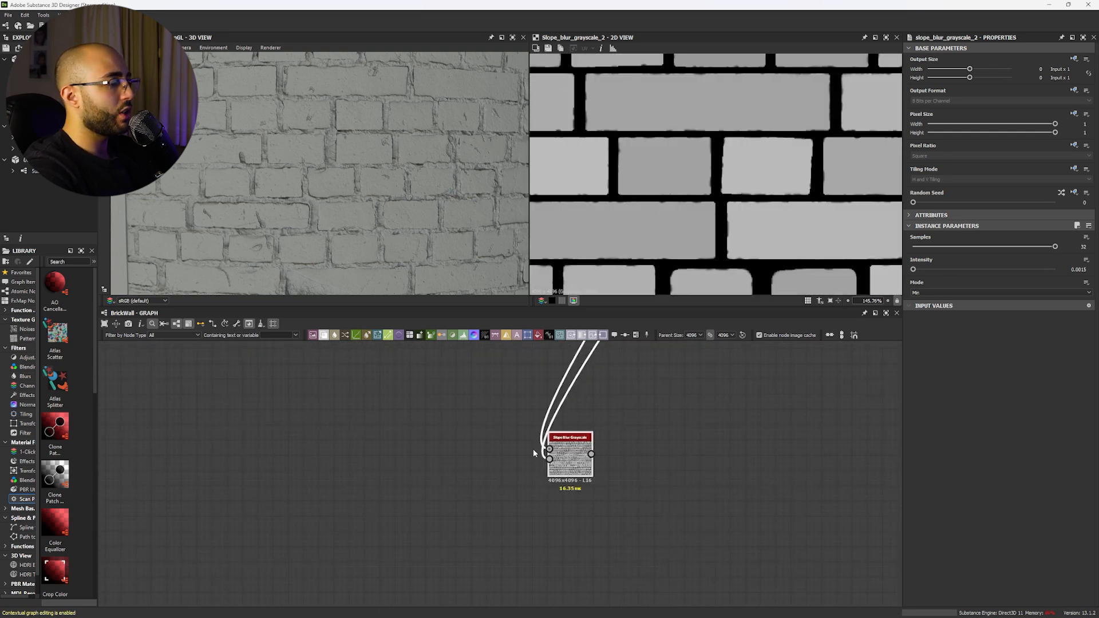
Step: Add a Perlin Noise node and connect it to the Slope input of the duplicated Slope Blur Grayscale
key("space")
type("perlin")
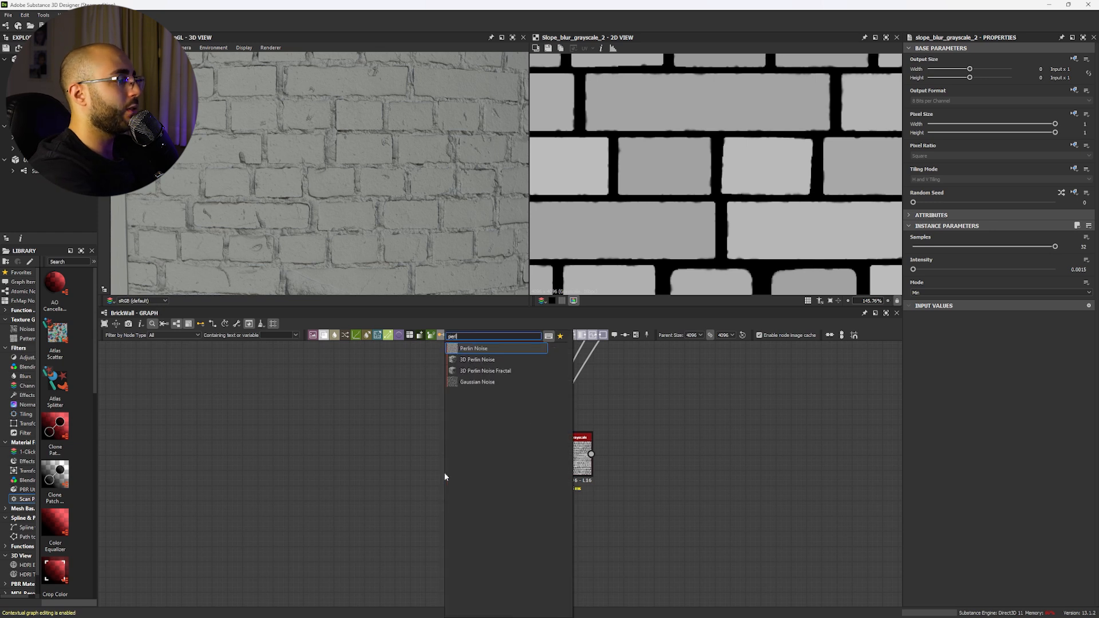
key("Return")
left_click_drag(549, 459, 468, 478)
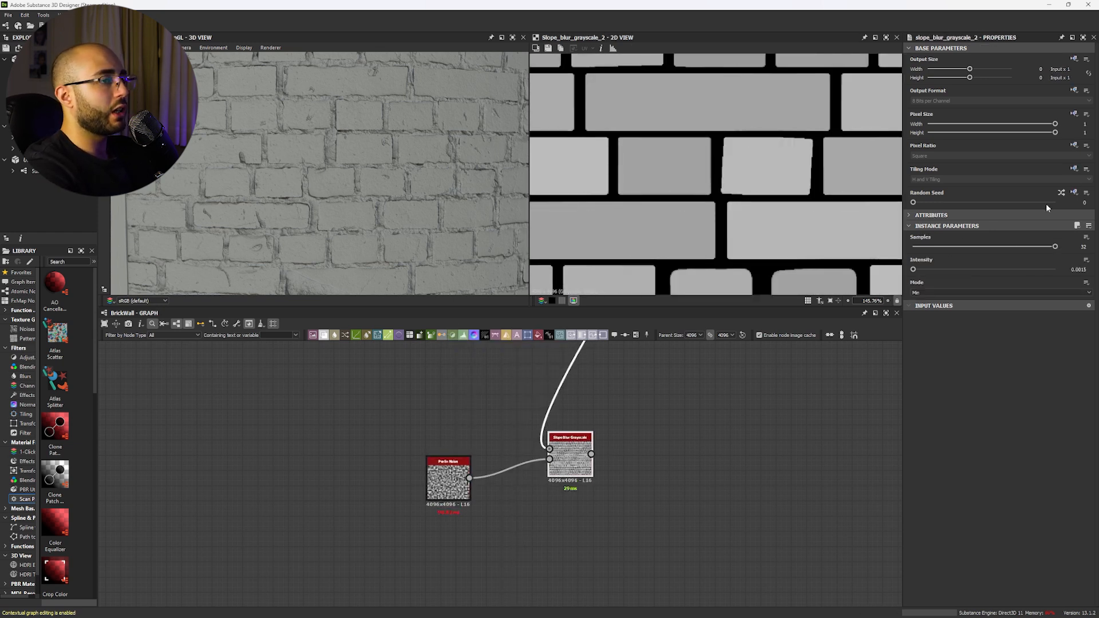
Step: Raise the duplicated Slope Blur's intensity to 0.05 and further to 0.14, checking the brick edges at each value
left_click_drag(913, 269, 913, 269)
scroll(736, 170, "down", 5)
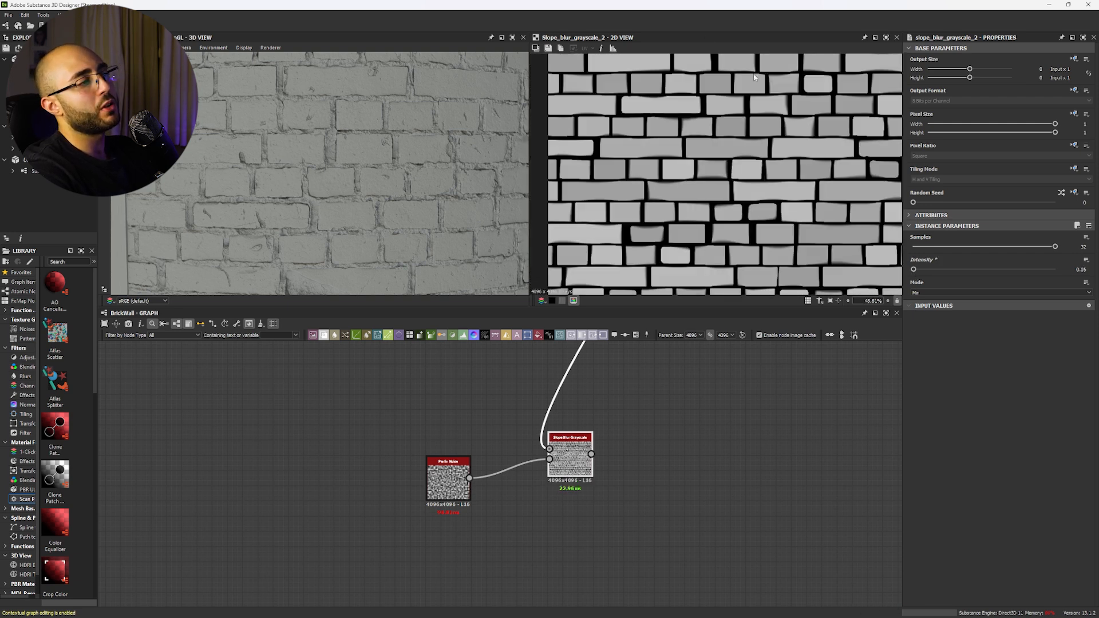
scroll(730, 130, "up", 3)
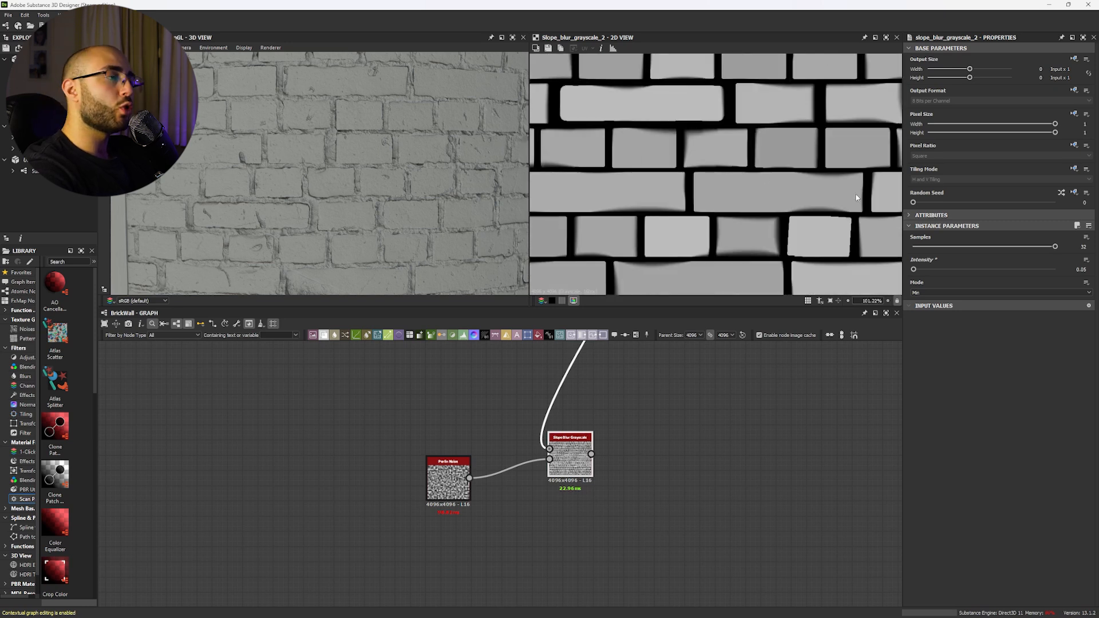
left_click_drag(912, 271, 914, 270)
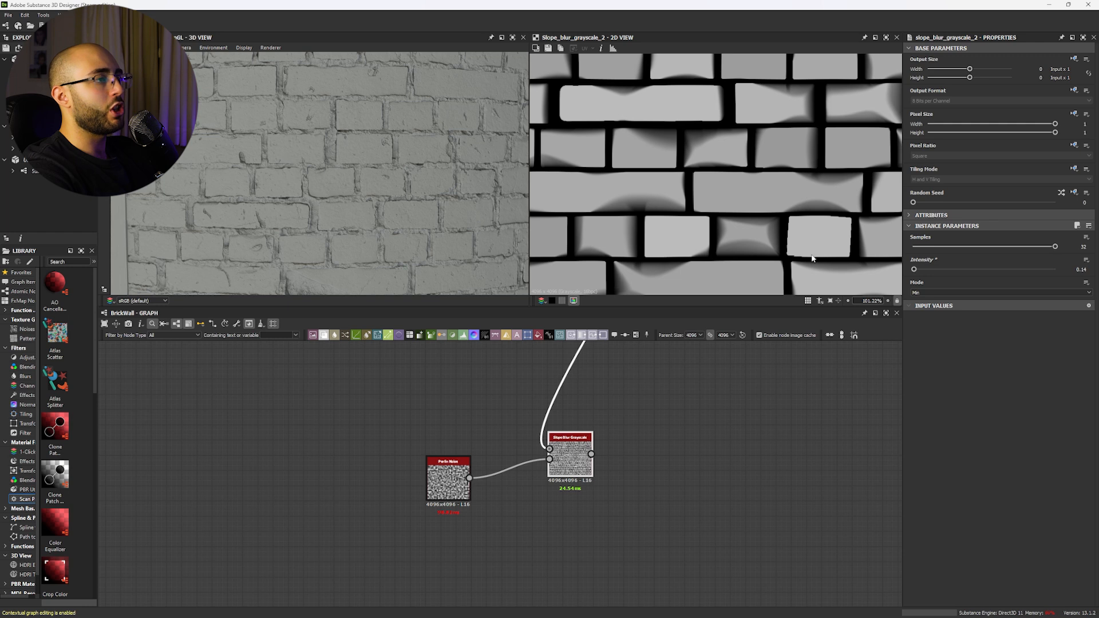
middle_click_drag(641, 80, 652, 187)
double_click(1070, 270)
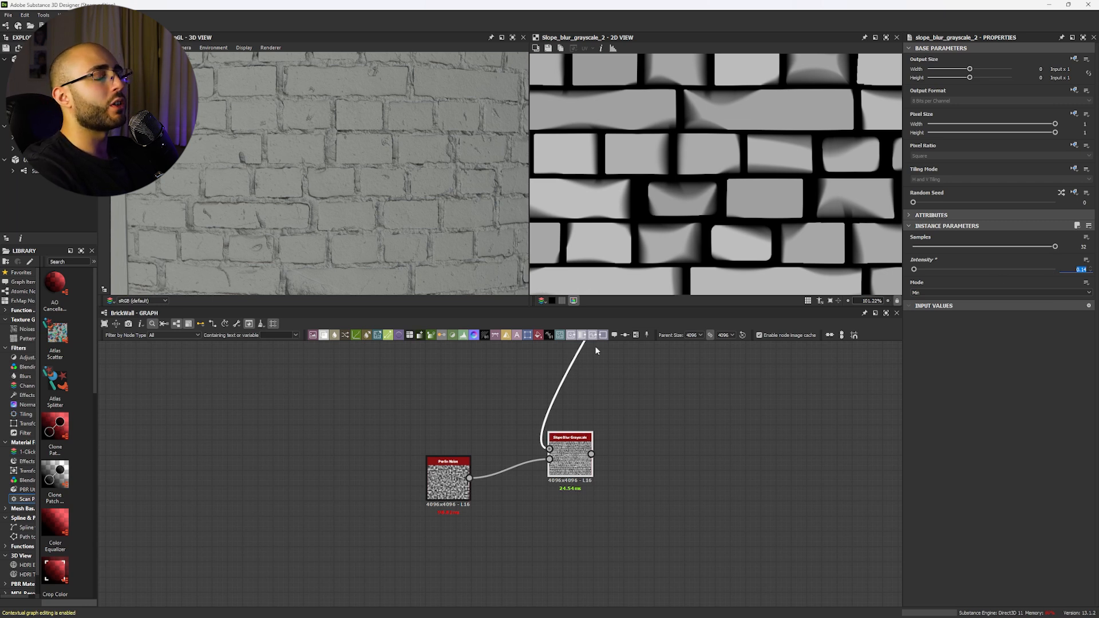
Step: Preview the original lower Slope Blur Grayscale in the Edge Chipping frame and examine the brick edges in the 3D view
scroll(695, 434, "down", 6)
middle_click_drag(694, 434, 470, 555)
middle_click_drag(506, 422, 483, 554)
scroll(484, 551, "up", 6)
middle_click_drag(587, 439, 482, 475)
scroll(481, 475, "up", 4)
double_click(482, 474)
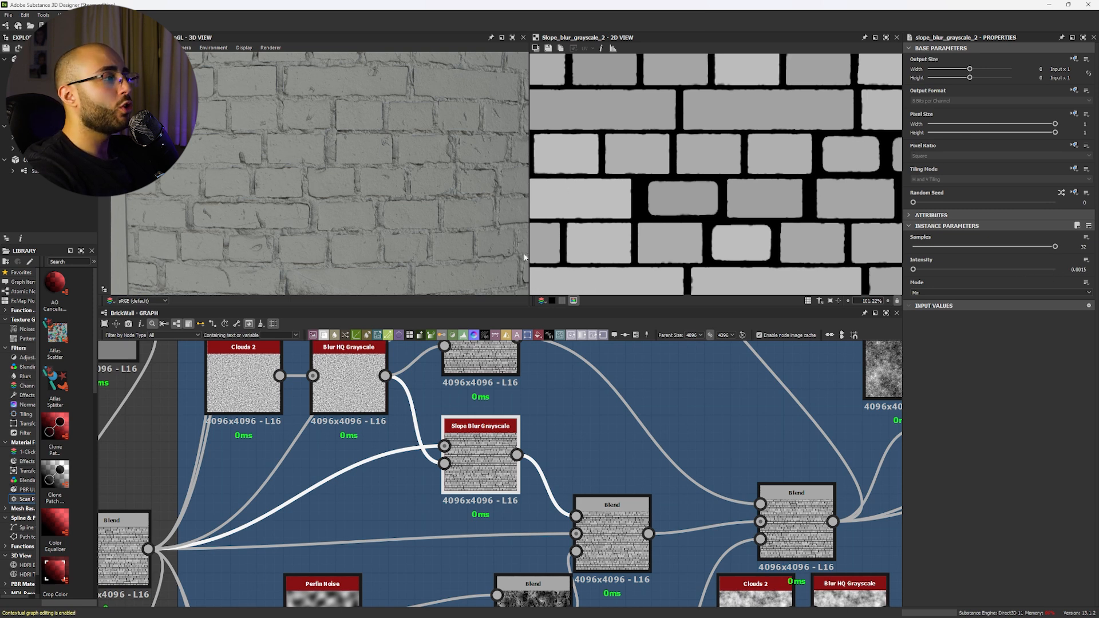
scroll(386, 216, "up", 3)
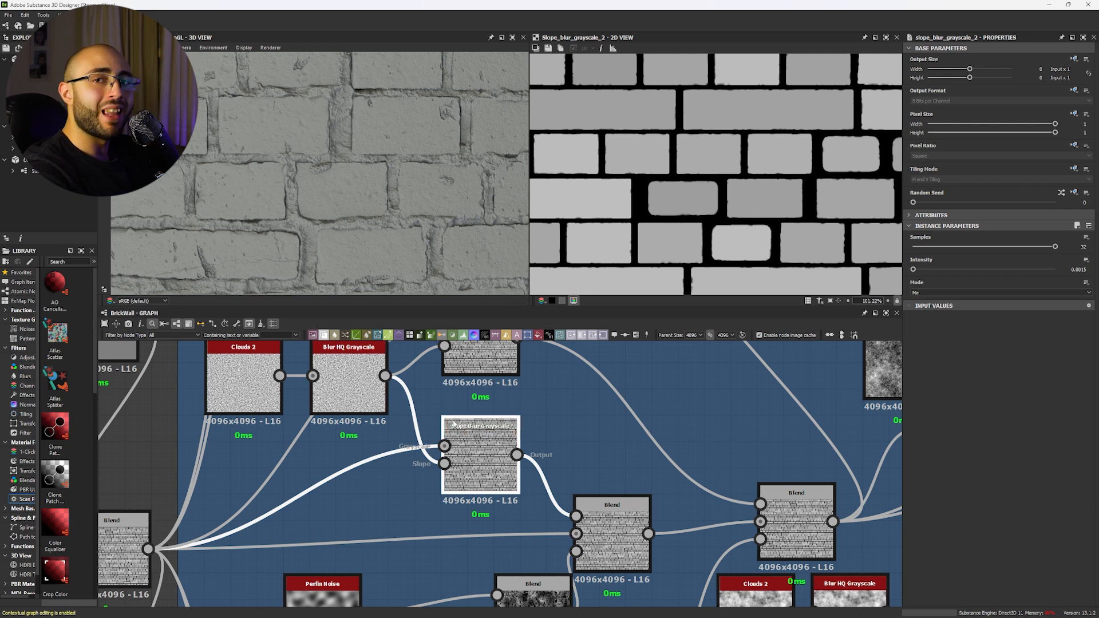
Step: Add a Clouds 2 node beside the test Slope Blur and connect it to the Slope input in place of the Perlin Noise
scroll(435, 445, "down", 5)
middle_click_drag(379, 513, 476, 496)
scroll(476, 496, "down", 10)
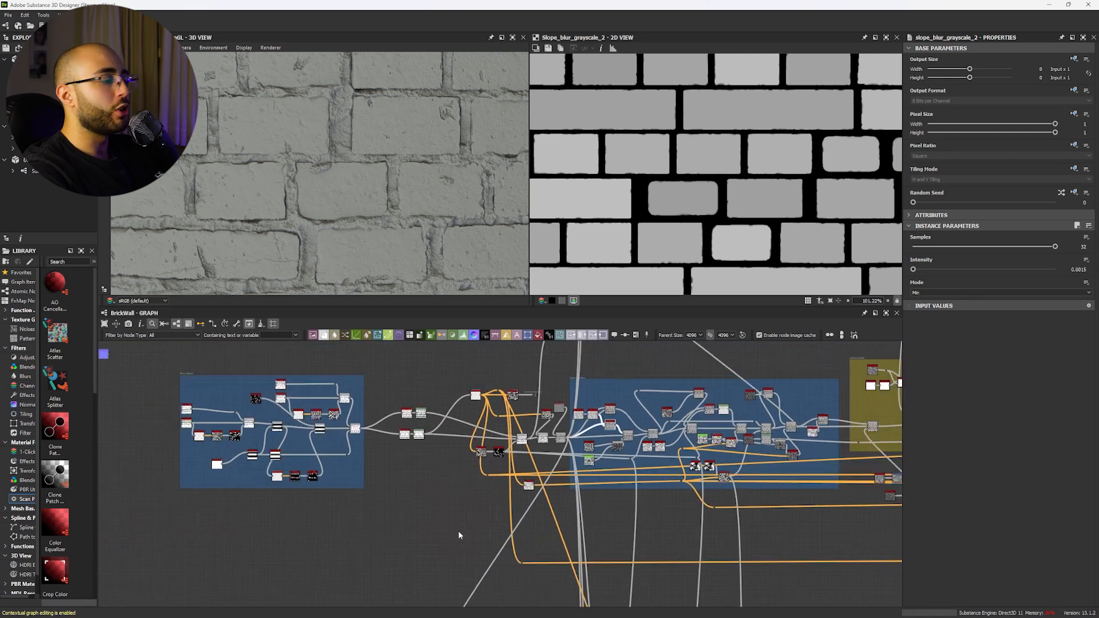
scroll(511, 453, "up", 10)
key("space")
type("clo")
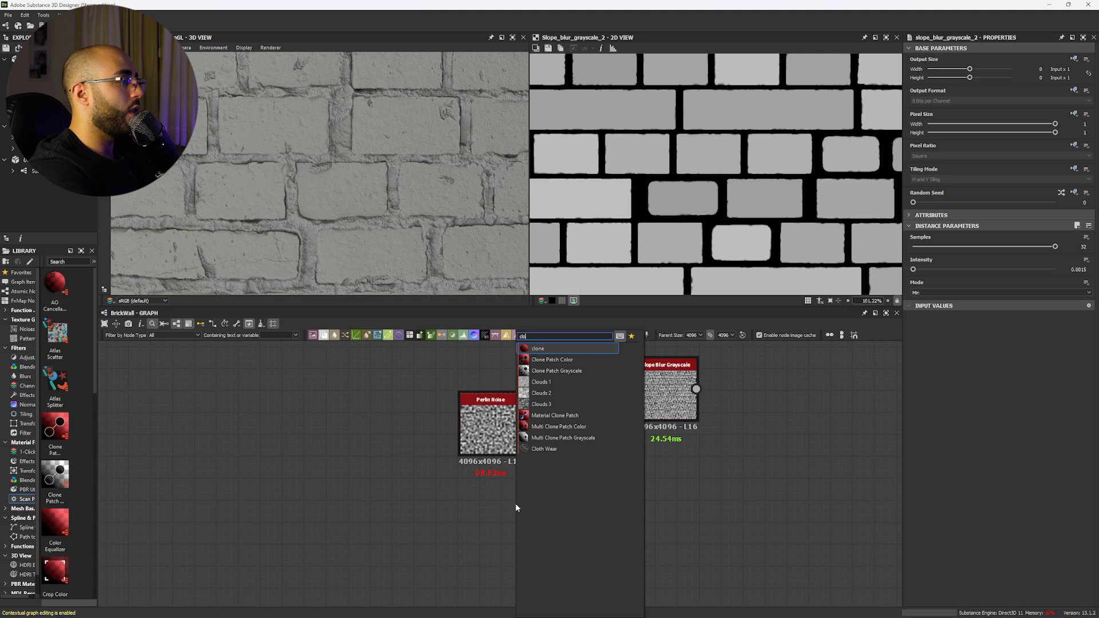
left_click(541, 392)
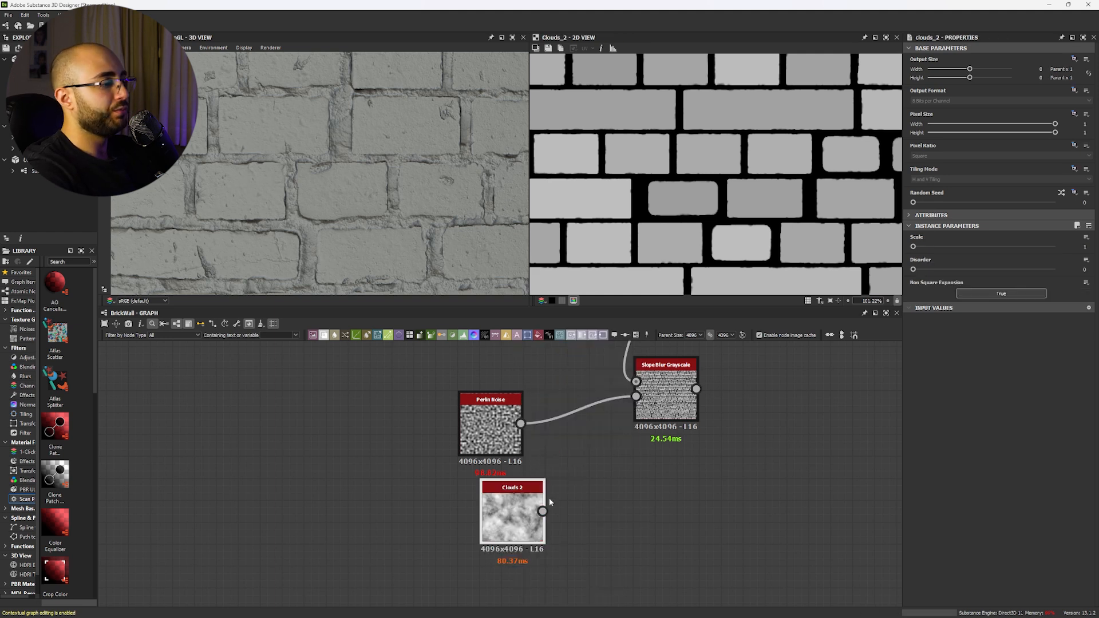
left_click_drag(636, 396, 541, 511)
scroll(671, 213, "up", 5)
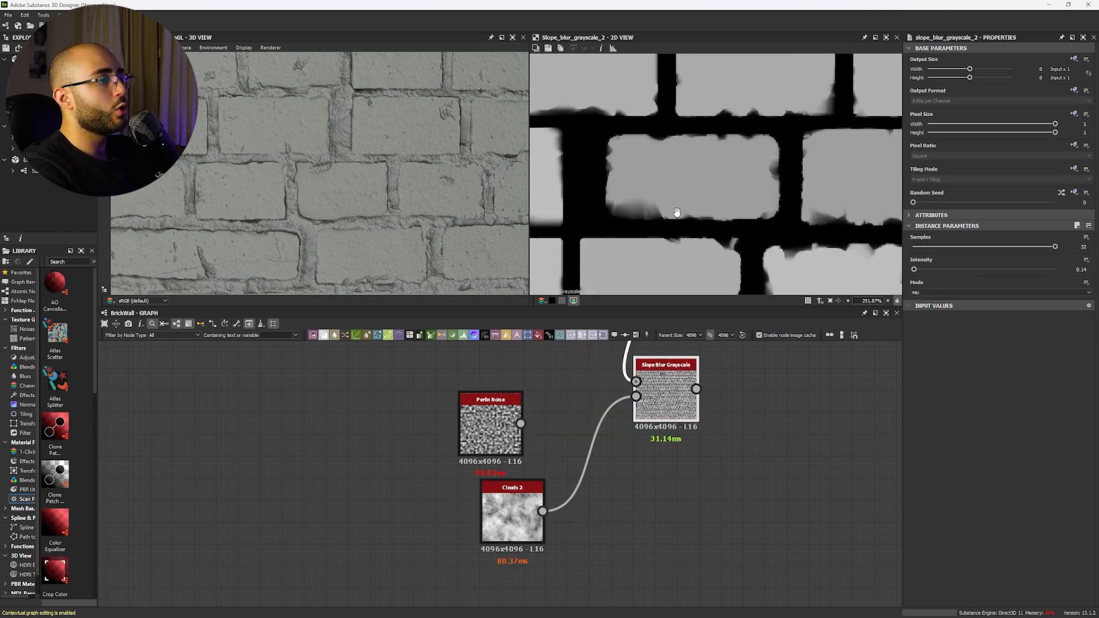
middle_click_drag(670, 213, 812, 190)
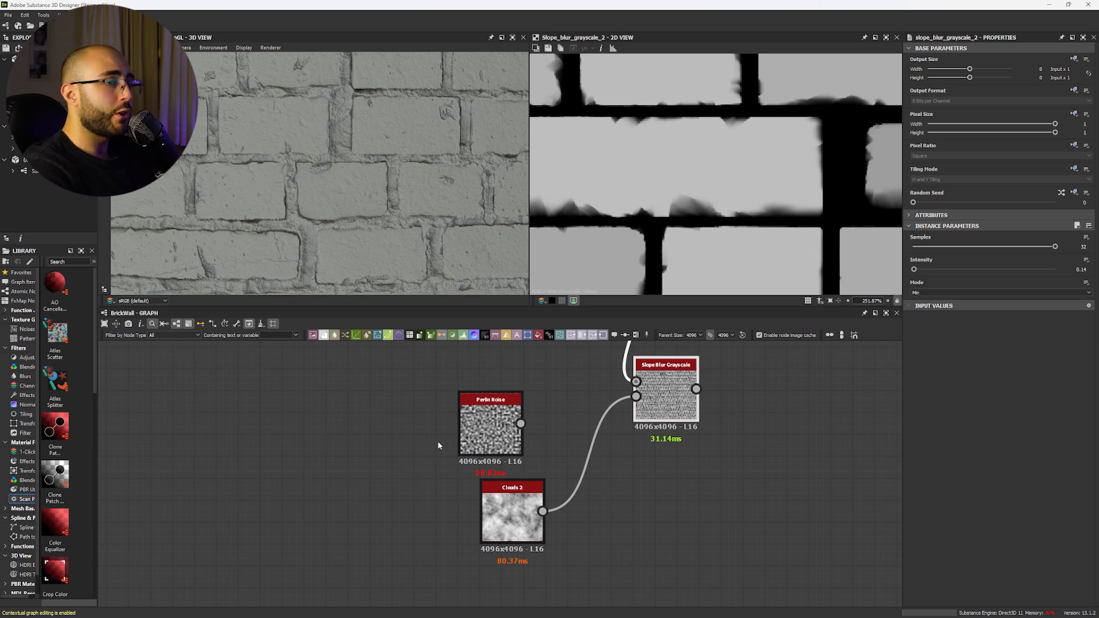
Step: Insert a Blur HQ Grayscale between Clouds 2 and the test Slope Blur's Slope input, and adjust its blur intensity
left_click_drag(541, 516, 412, 538)
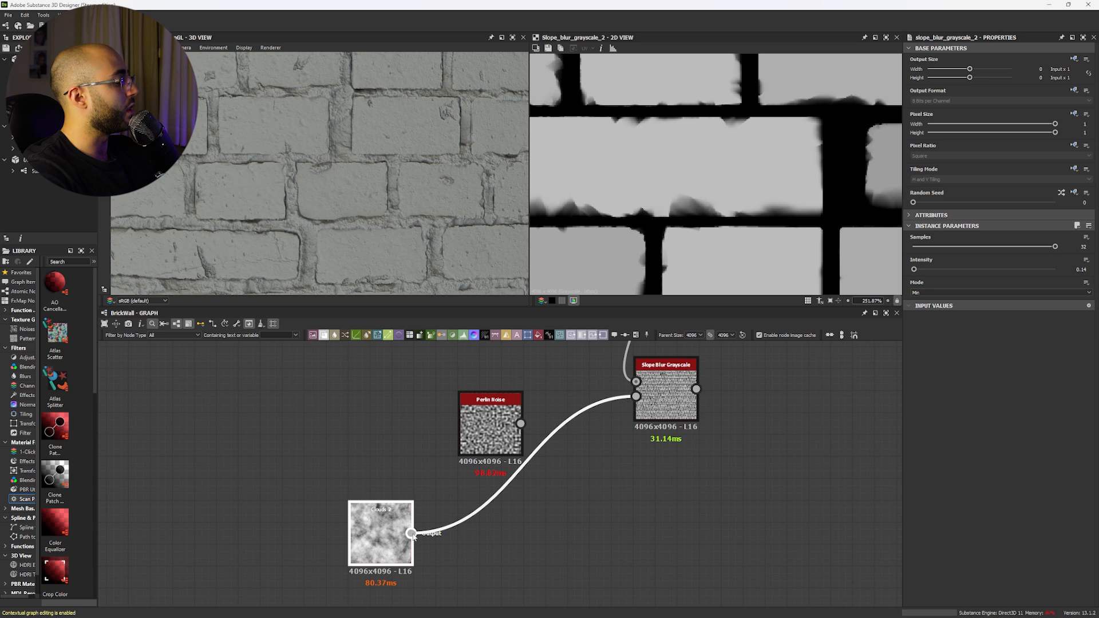
left_click_drag(503, 547, 537, 548)
type("blur hq")
key("Return")
double_click(696, 412)
left_click_drag(1001, 246, 913, 246)
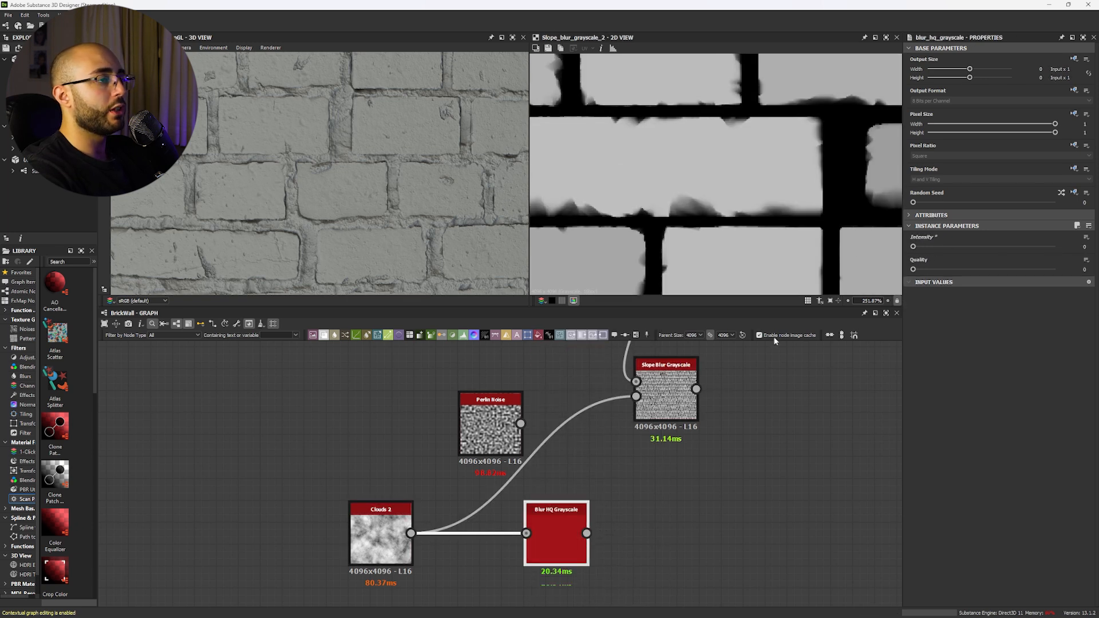
left_click_drag(635, 396, 491, 509)
left_click_drag(913, 246, 923, 248)
Step: Move Clouds 2 and Blur HQ Grayscale below the Perlin Noise, then delete the test nodes
left_click(514, 404)
left_click_drag(340, 495, 532, 575)
left_click_drag(381, 538, 491, 516)
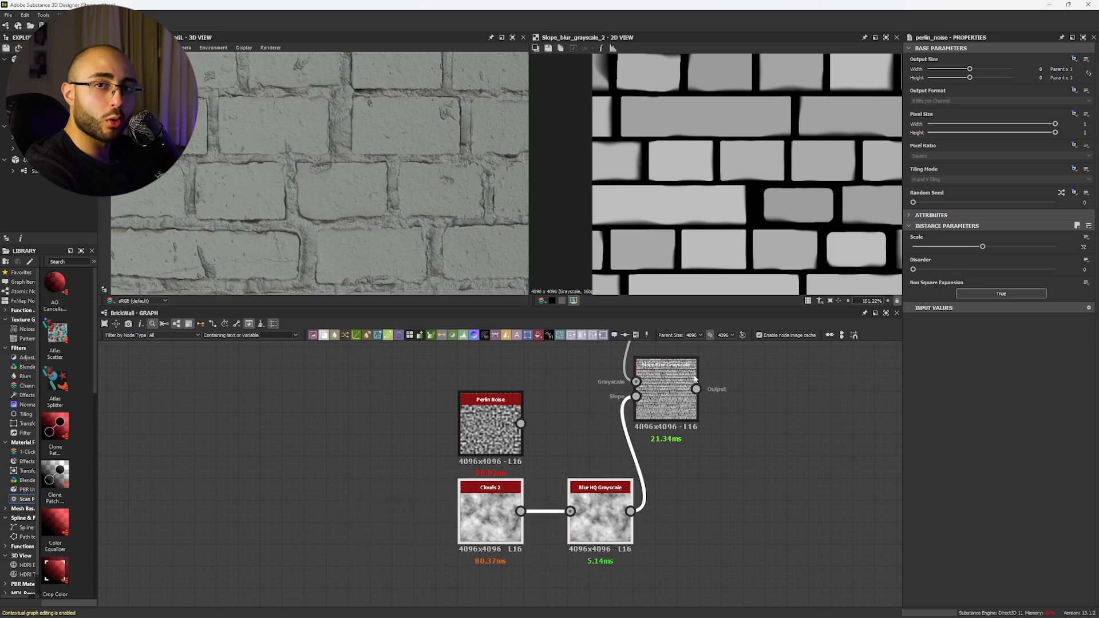
middle_click_drag(712, 425, 674, 464)
left_click_drag(466, 414, 496, 444)
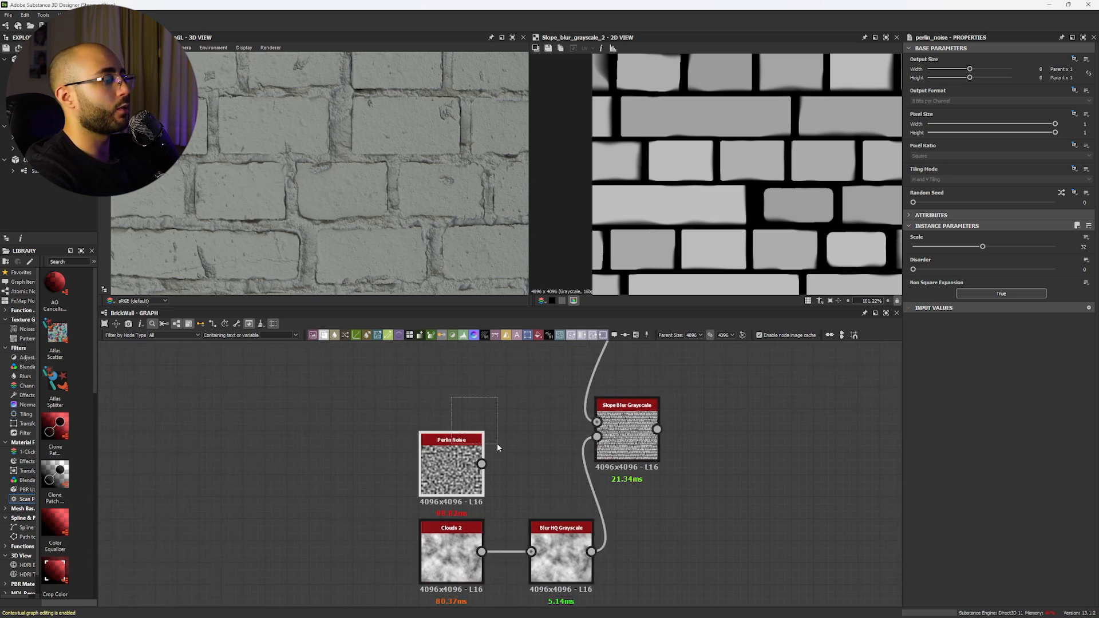
key("Delete")
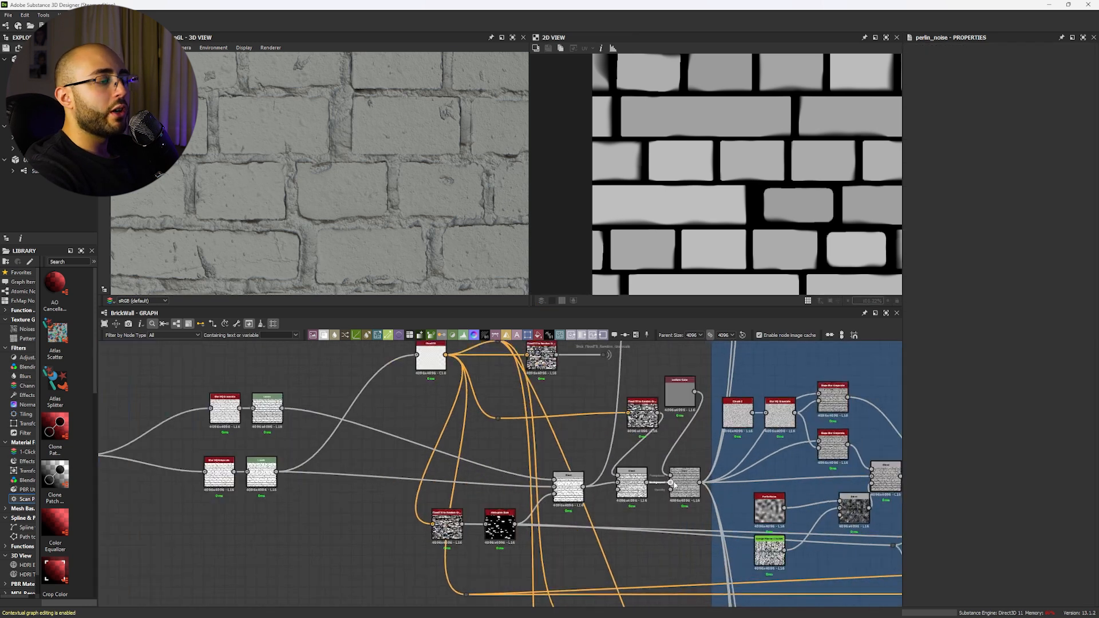
Step: Examine the edge-chipping chain by previewing its Clouds 2, Blur HQ Grayscale and upper Slope Blur Grayscale nodes in turn
scroll(850, 460, "up", 2)
middle_click_drag(850, 460, 563, 505)
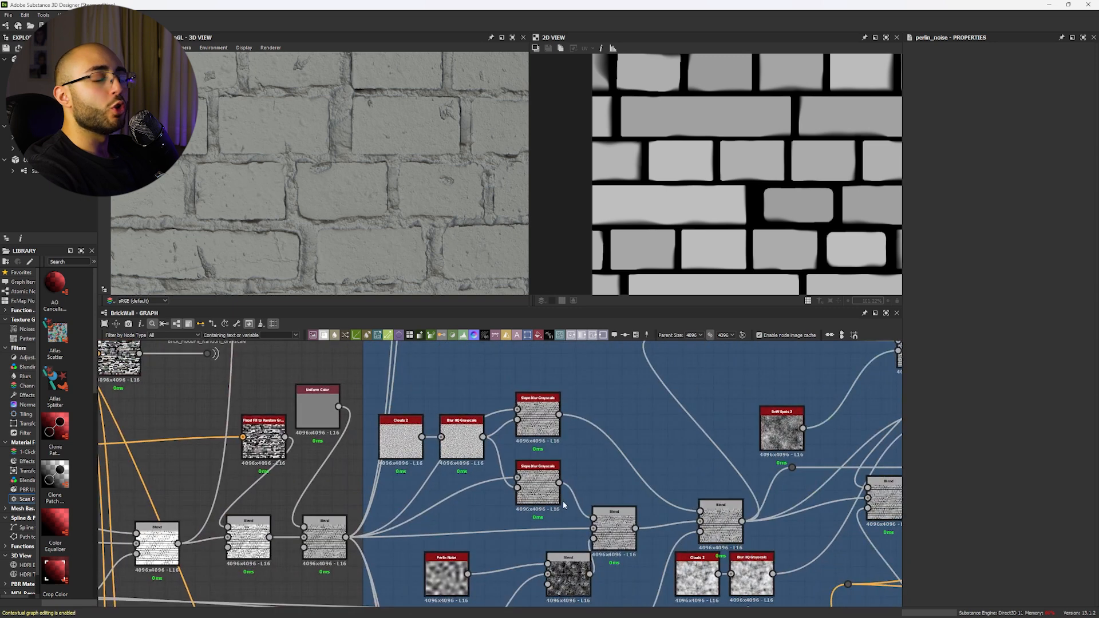
middle_click_drag(625, 493, 508, 467)
middle_click_drag(567, 511, 331, 478)
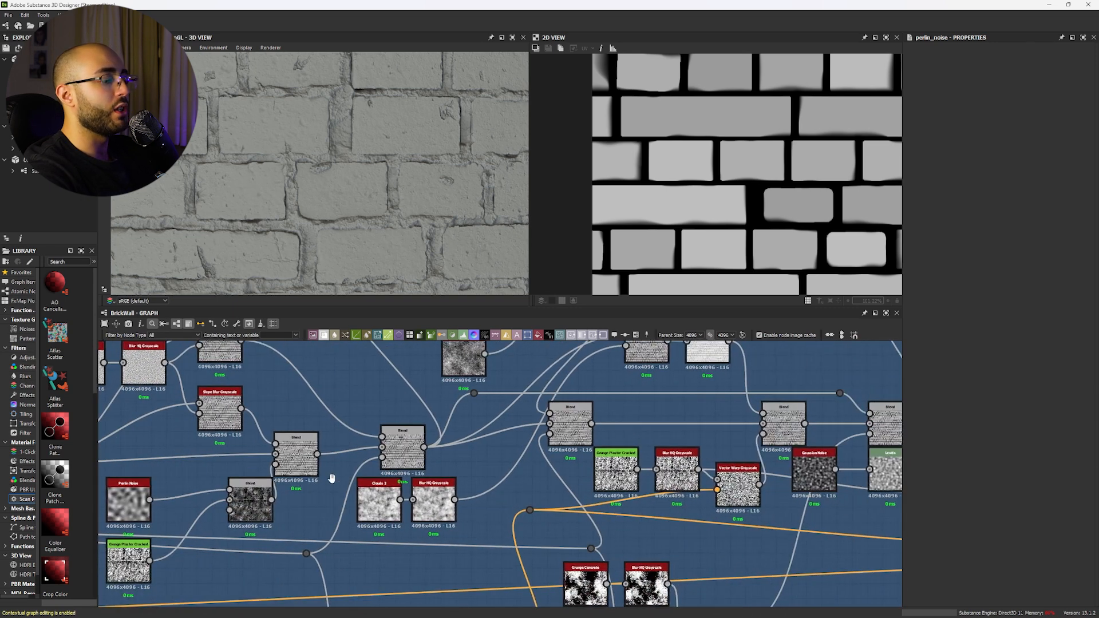
middle_click_drag(100, 395, 321, 449)
double_click(310, 411)
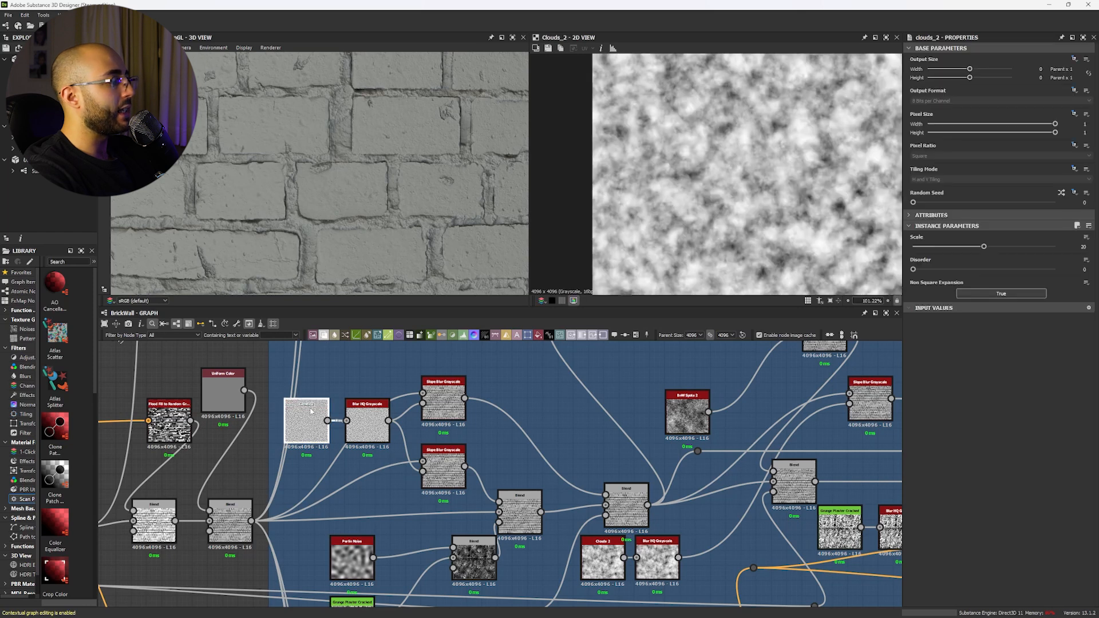
scroll(654, 237, "down", 3)
double_click(371, 431)
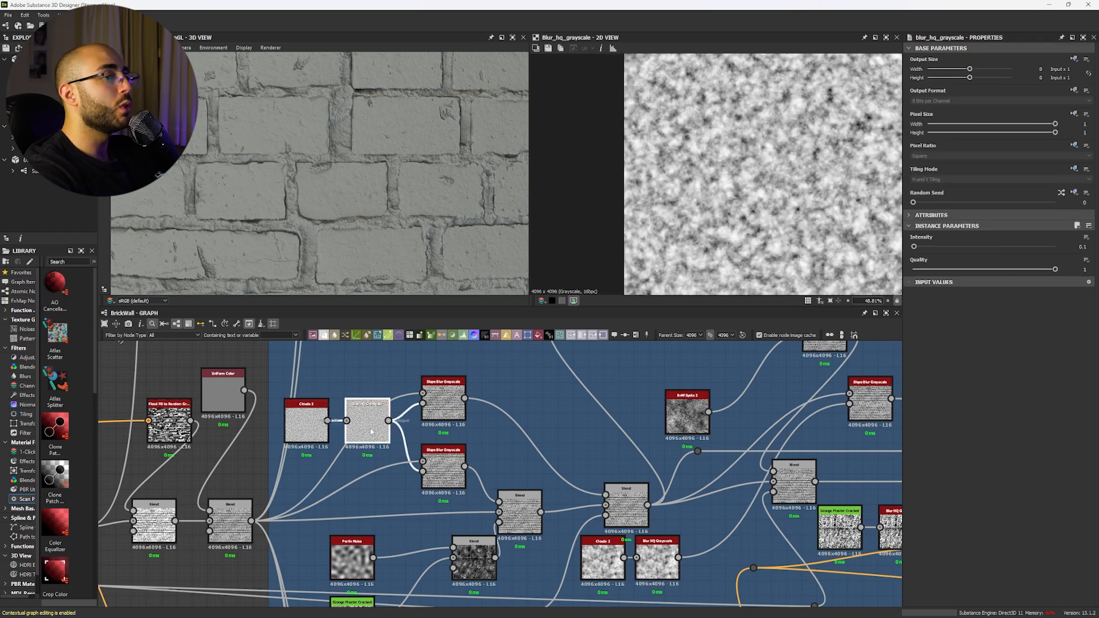
double_click(444, 408)
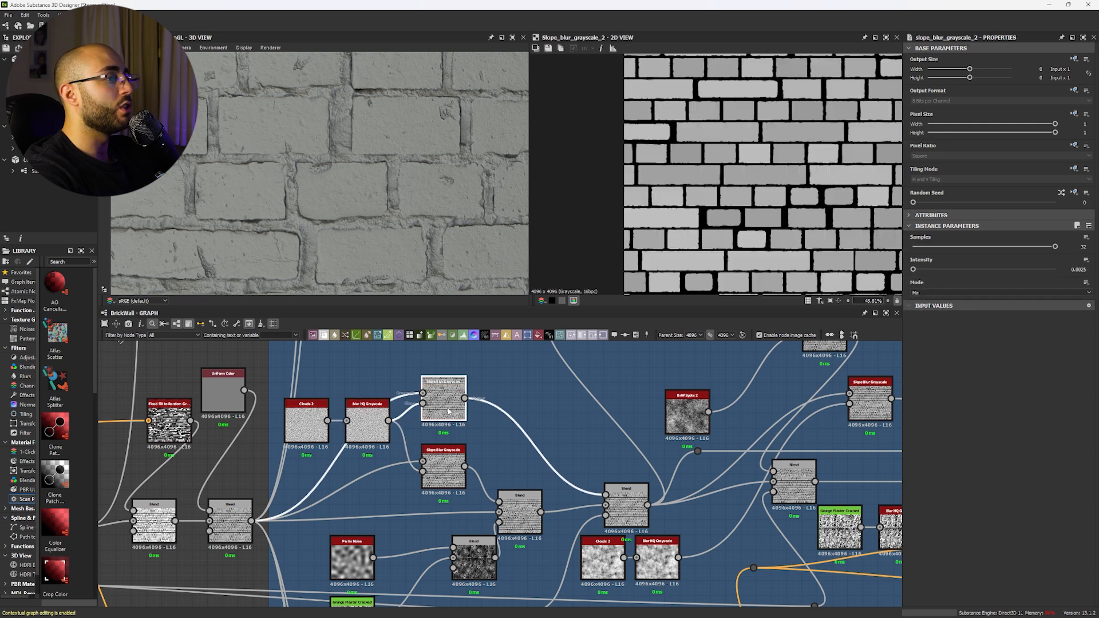
Step: Compare the Blend feeding the Edge Chipping frame with the first Blend inside it, close up on the brick edges
double_click(230, 520)
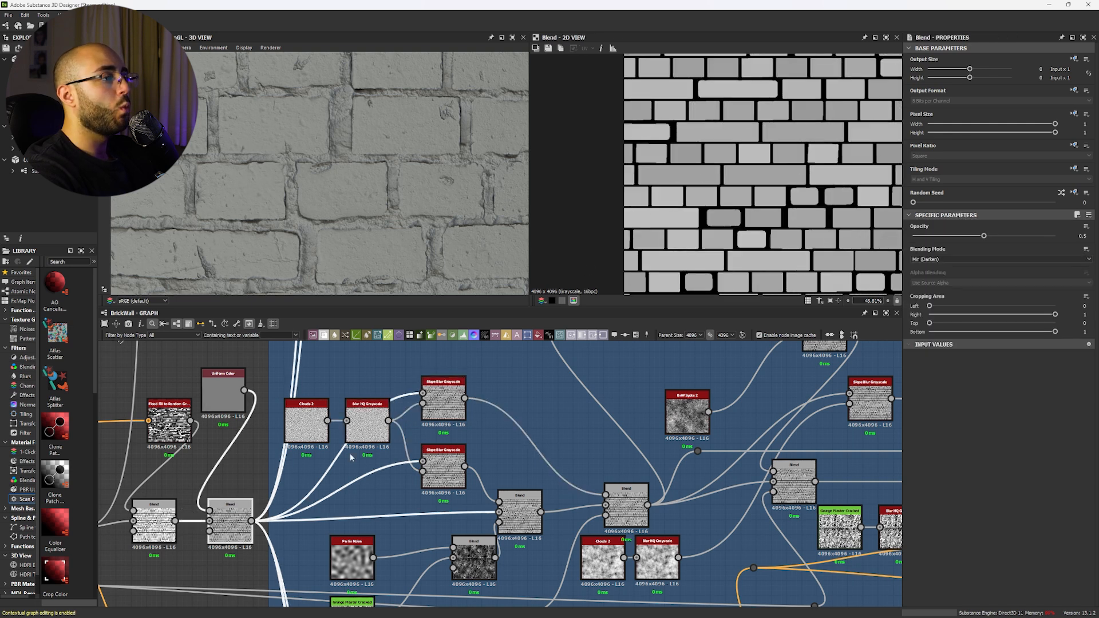
scroll(715, 200, "up", 9)
double_click(519, 512)
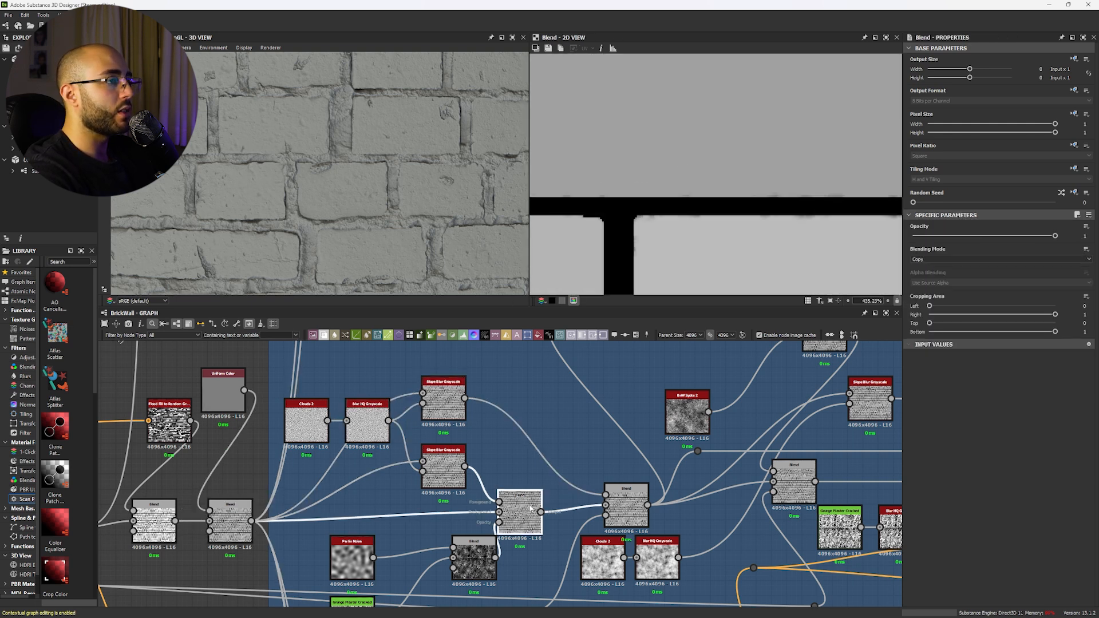
middle_click_drag(517, 483, 351, 469)
scroll(371, 473, "down", 2)
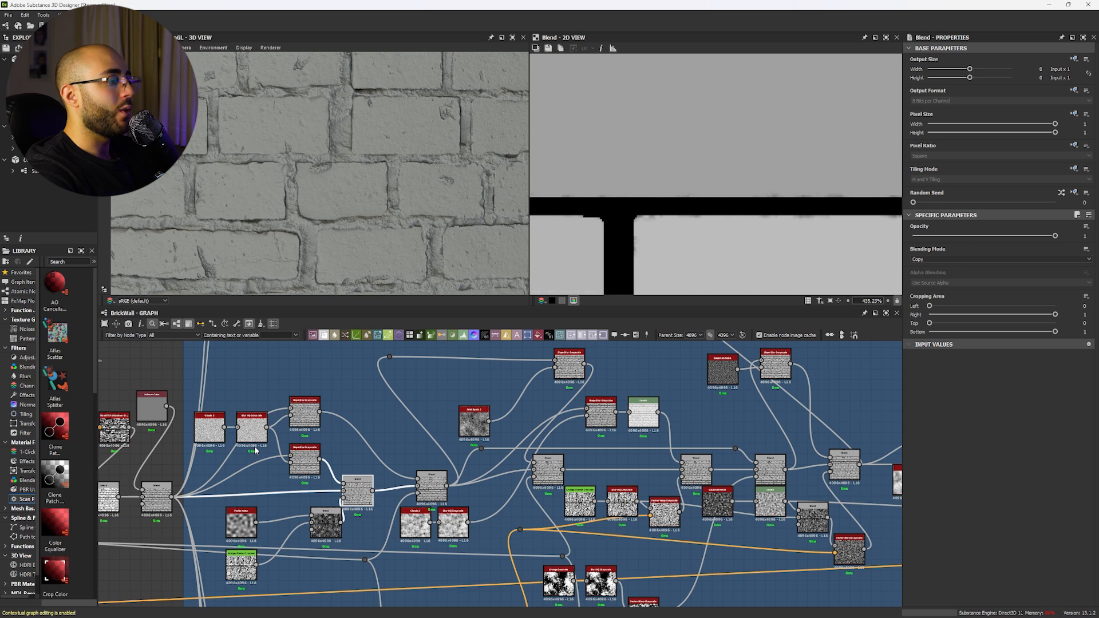
Step: Check the upper Slope Blur's intensity and edge result, and compare it with the second Blend across the whole wall
middle_click_drag(329, 433, 378, 410)
scroll(378, 411, "up", 2)
left_click(376, 446)
double_click(379, 394)
double_click(1079, 269)
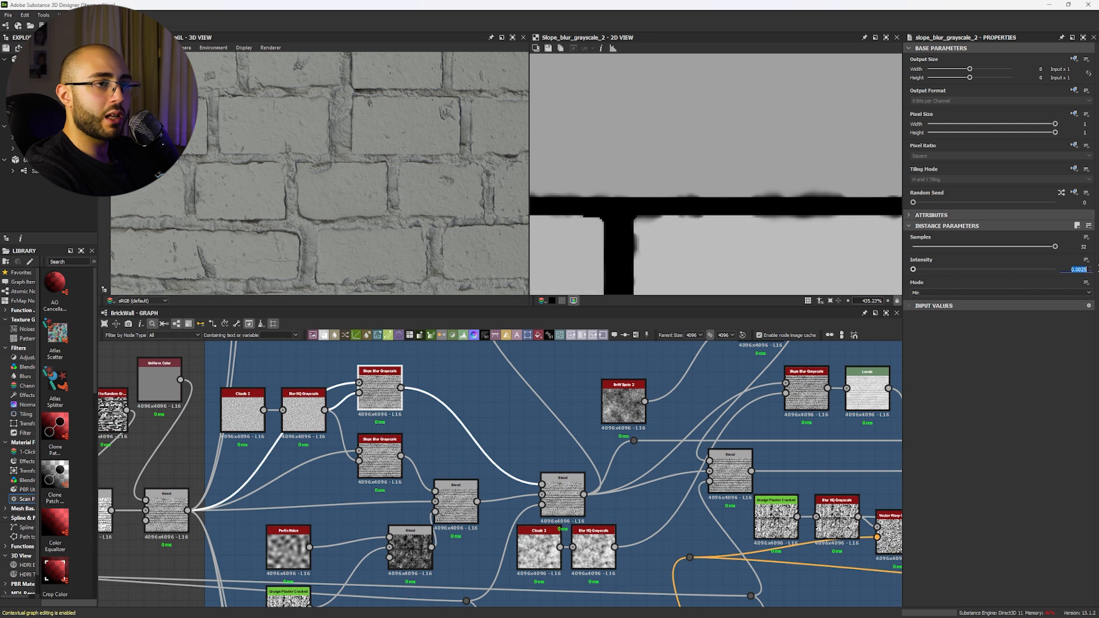
left_click(571, 498)
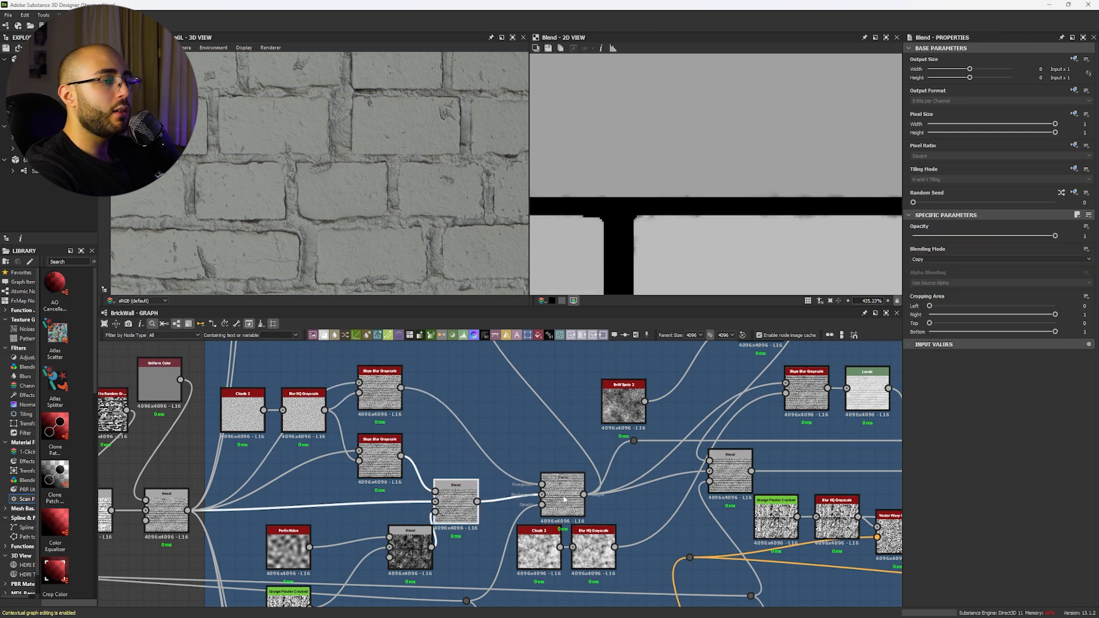
scroll(648, 209, "down", 10)
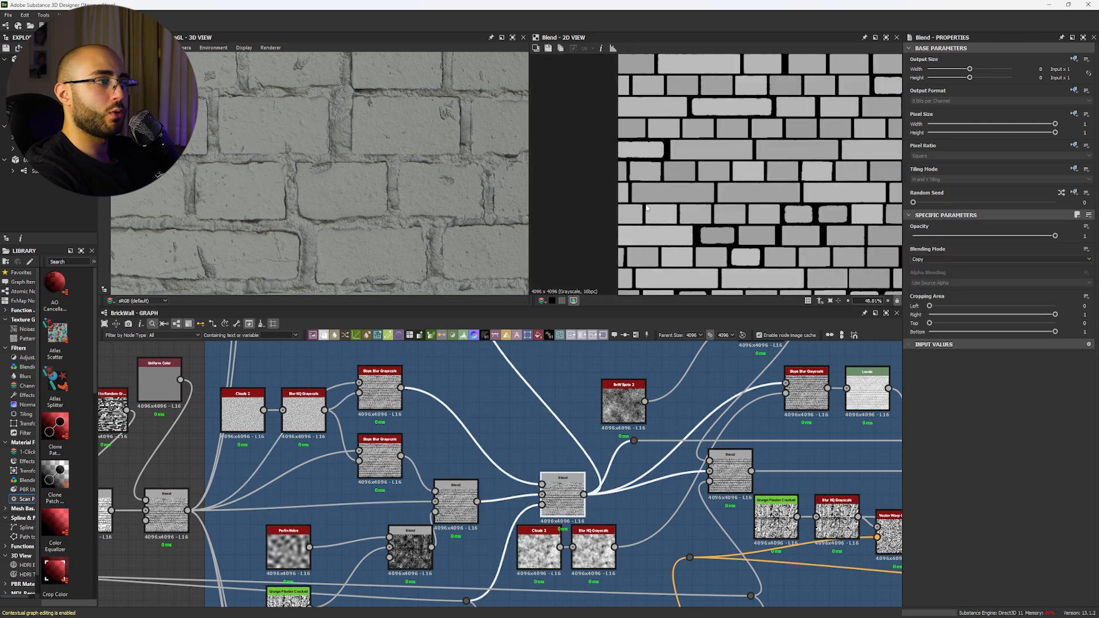
scroll(457, 450, "down", 5)
scroll(456, 388, "up", 3)
Step: Duplicate the lower Slope Blur Grayscale into an empty graph area with its input links and preview the copy
scroll(459, 477, "up", 2)
middle_click_drag(450, 382, 412, 529)
left_click(517, 484)
scroll(430, 516, "down", 6)
scroll(458, 458, "up", 6)
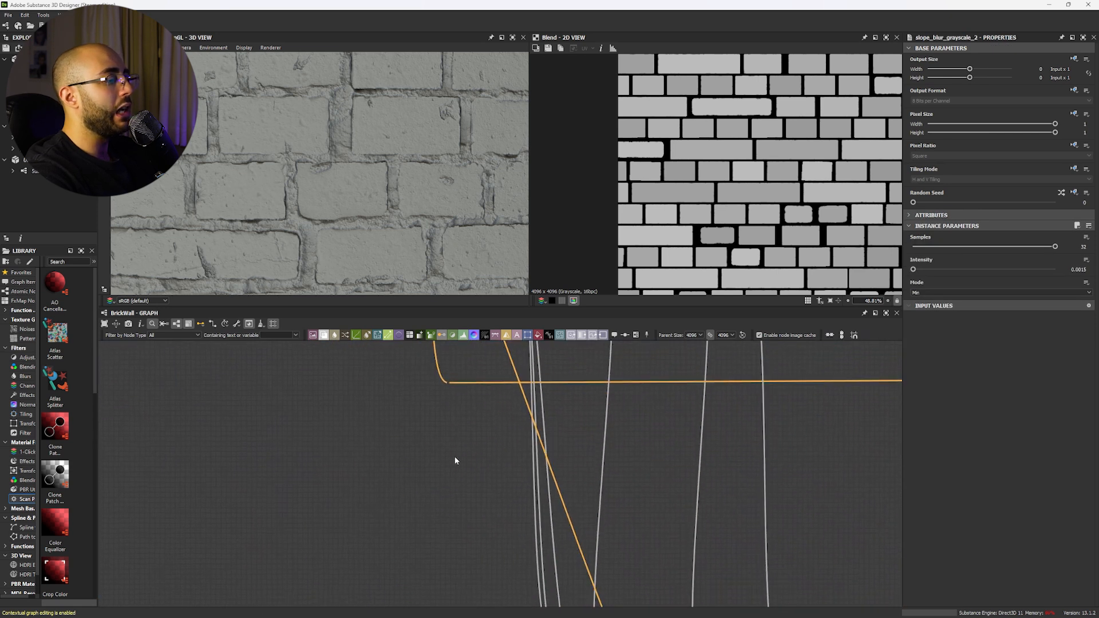
double_click(461, 445)
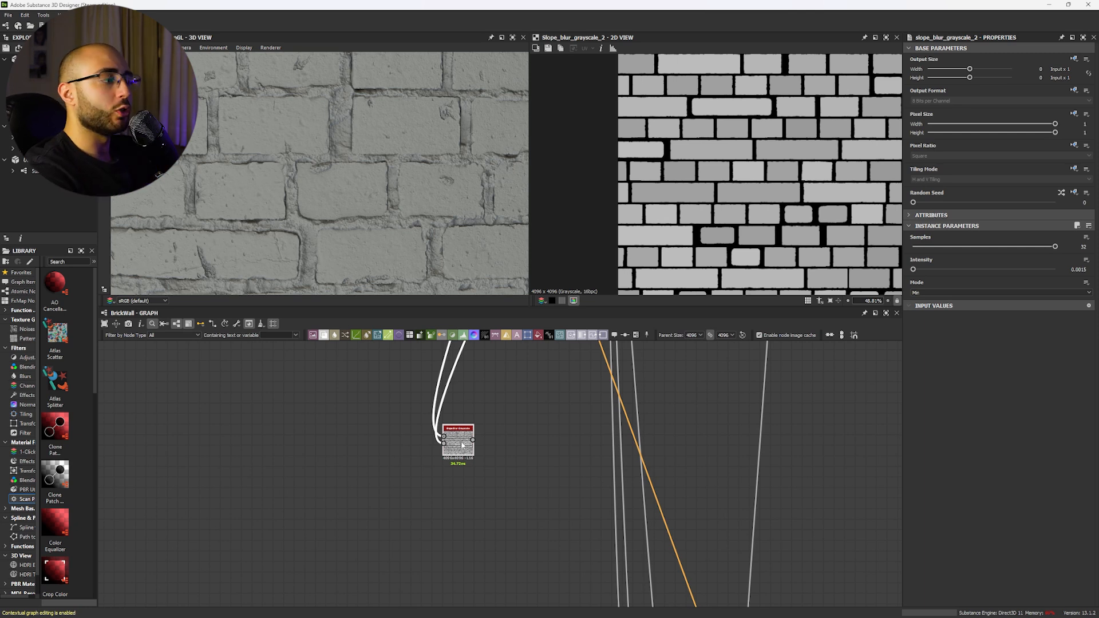
Step: Duplicate the test Slope Blur Grayscale with its input links, place the two copies one above the other, and increase the upper copy's intensity
scroll(462, 444, "up", 3)
middle_click_drag(549, 427, 557, 404)
left_click_drag(507, 402, 485, 513)
key("ctrl+d")
left_click_drag(501, 429, 505, 407)
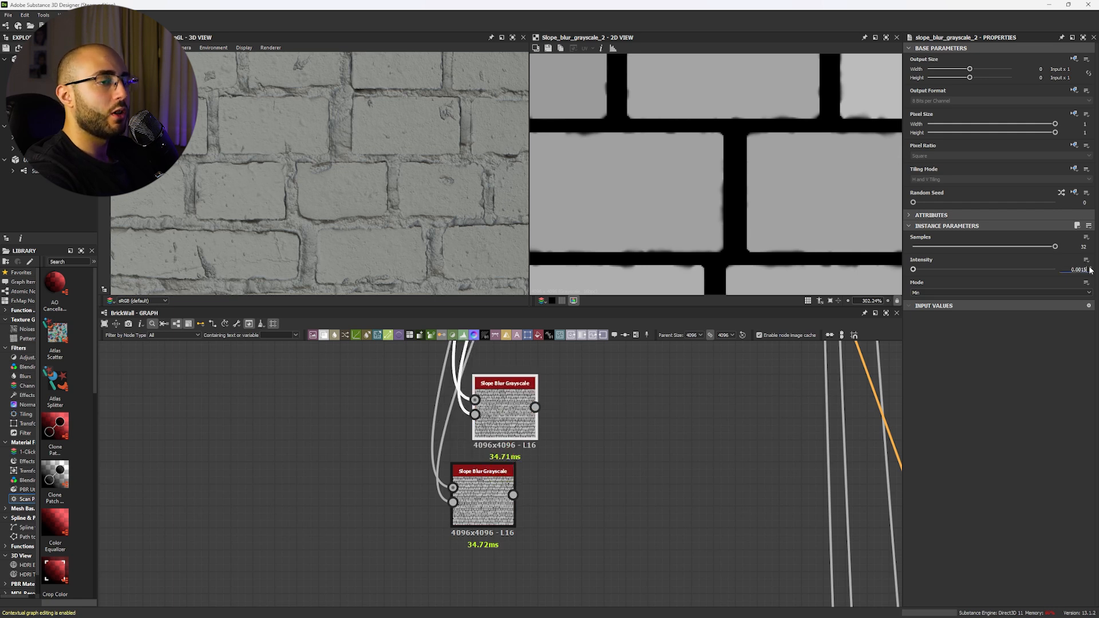
key("Return")
left_click(487, 500)
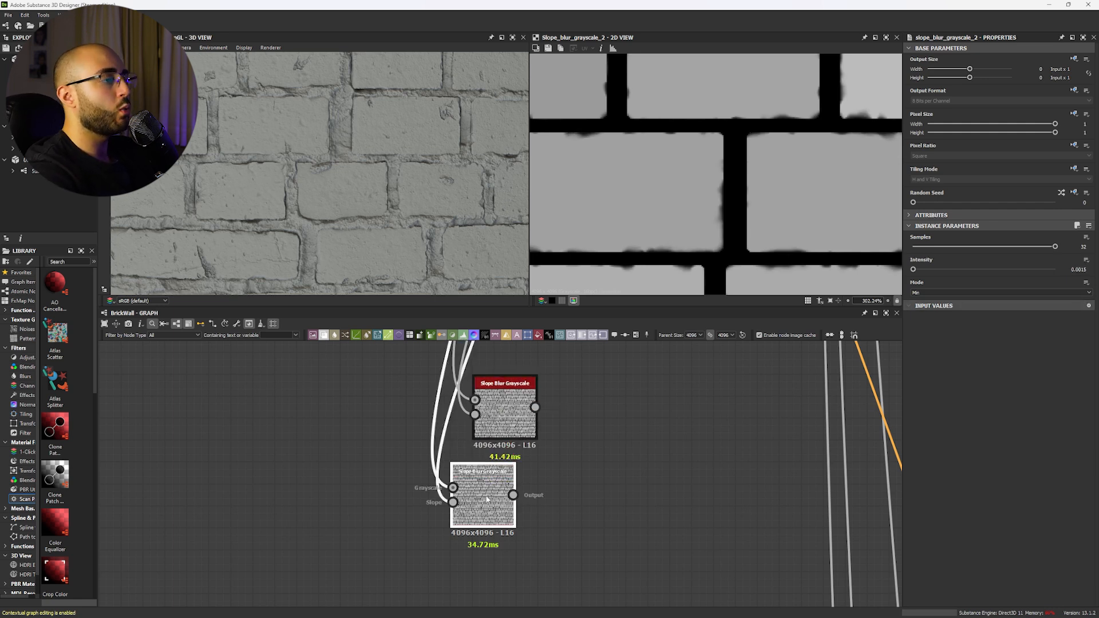
Step: Add a Blend node with the lower test Slope Blur as background and the upper one as foreground
left_click_drag(512, 495, 627, 497)
left_click(647, 377)
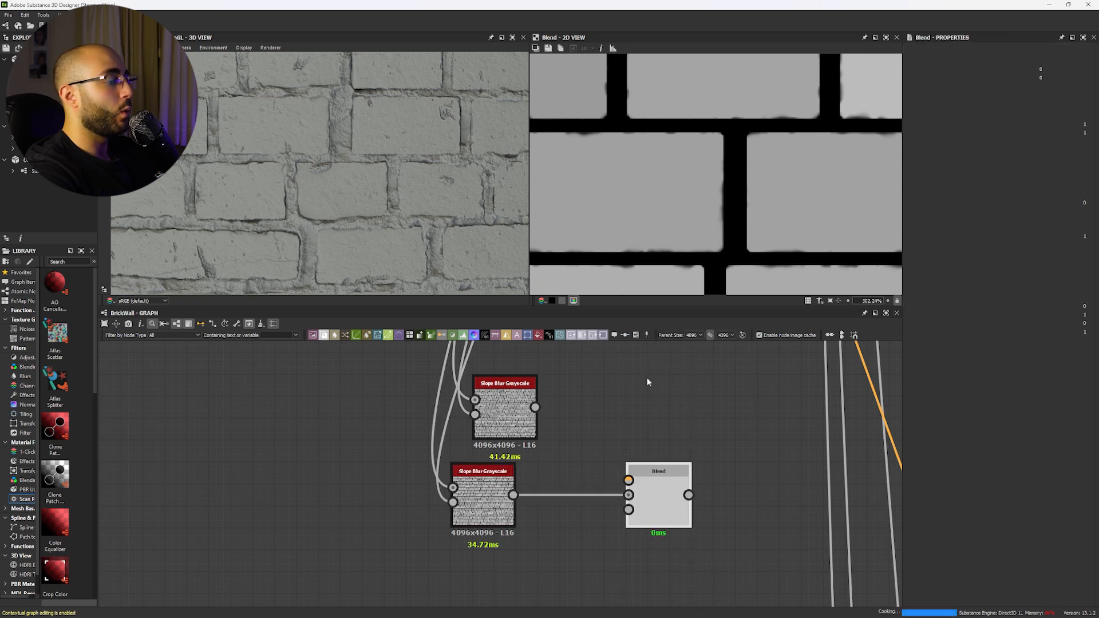
left_click_drag(535, 407, 628, 480)
left_click_drag(663, 512, 641, 490)
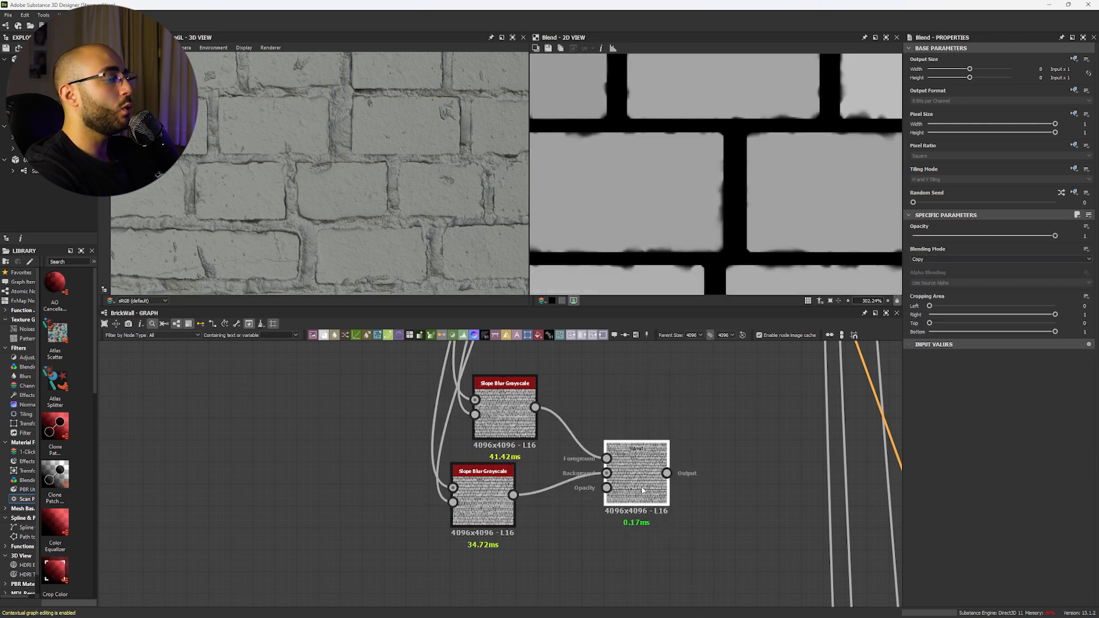
Step: Add a Gaussian Noise node below the test Slope Blurs and connect it to the Blend's opacity input
middle_click_drag(500, 585, 526, 490)
key("space")
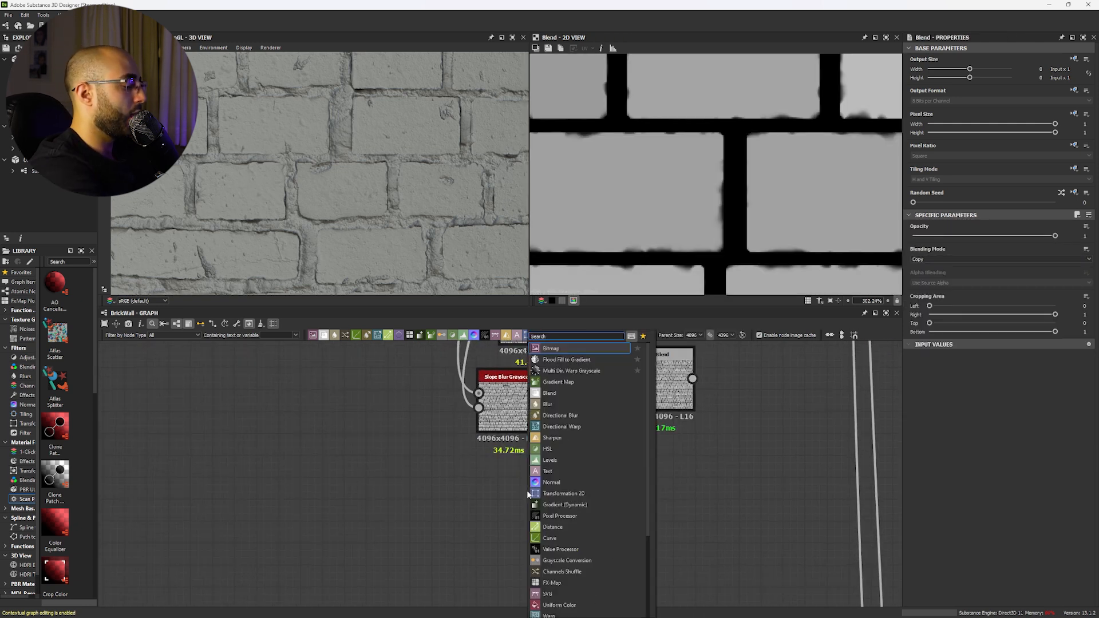
type("gaussian")
left_click(578, 355)
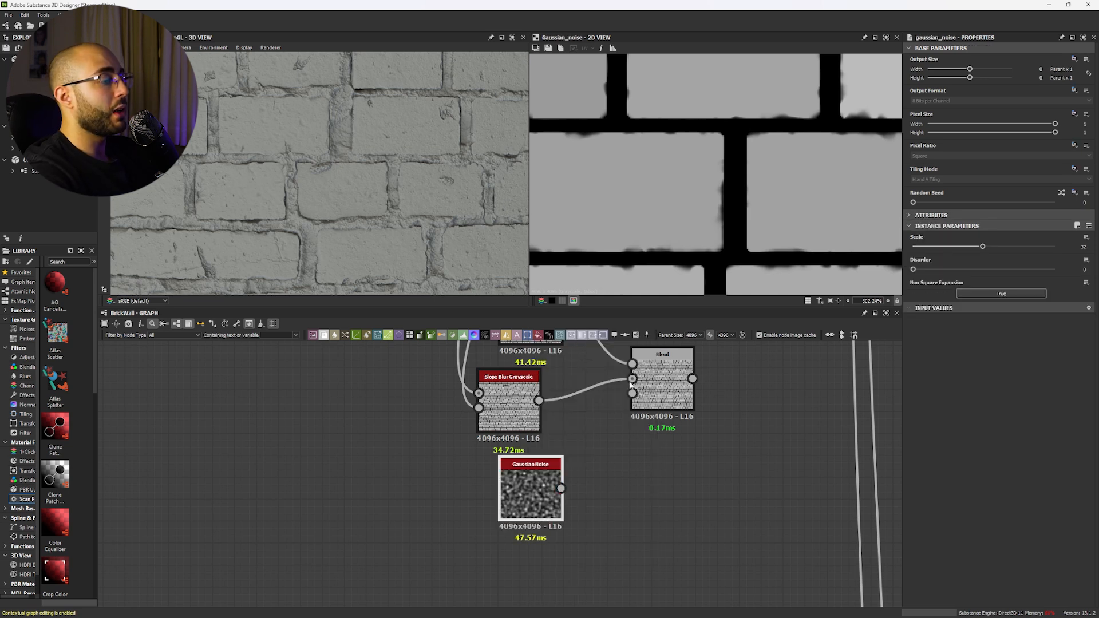
left_click_drag(561, 488, 517, 492)
Step: Examine the noise-masked Blend result on the brick edges, first across many bricks and then closer up
left_click(659, 381)
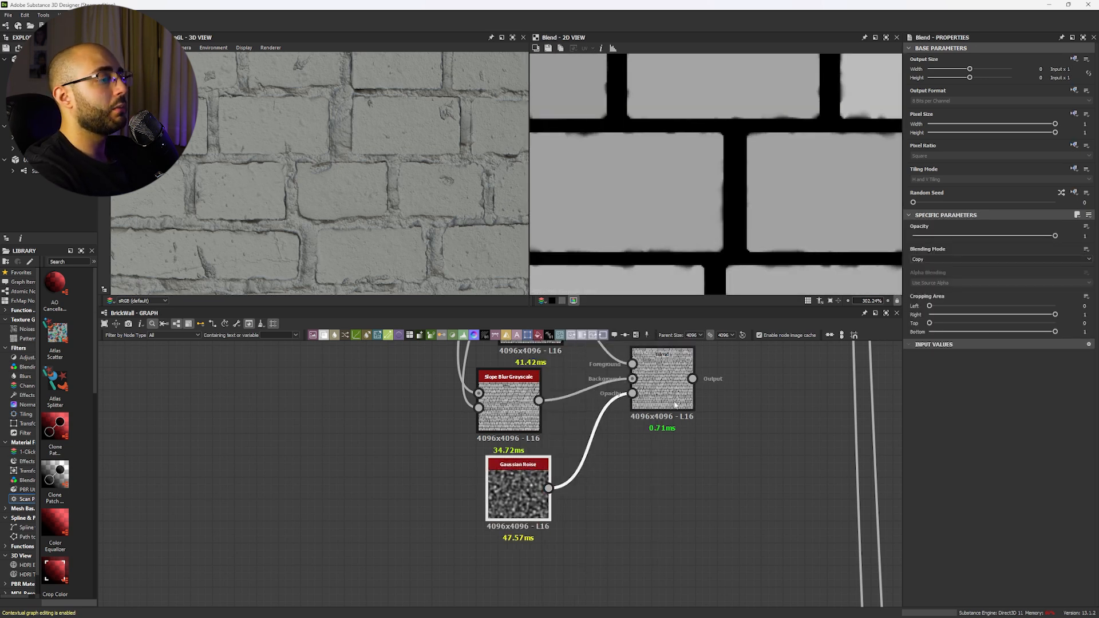
left_click_drag(660, 380, 649, 402)
scroll(710, 220, "down", 7)
middle_click_drag(566, 391, 546, 438)
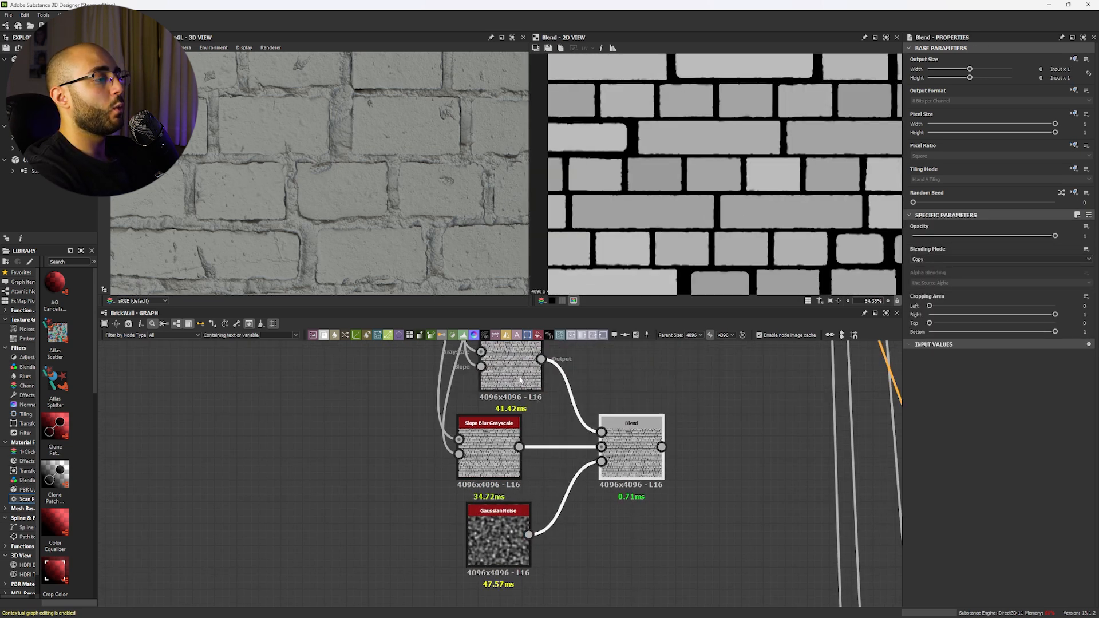
scroll(715, 171, "up", 4)
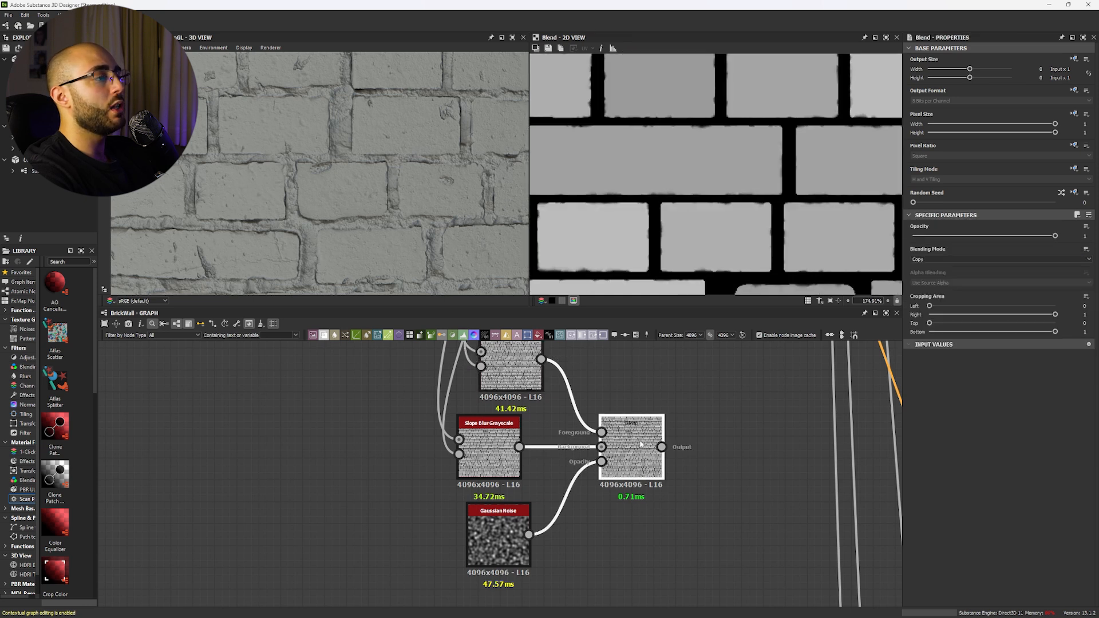
Step: Delete the test Slope Blur, Gaussian Noise and Blend nodes and return to the Edge Chipping frame
middle_click_drag(695, 377, 694, 401)
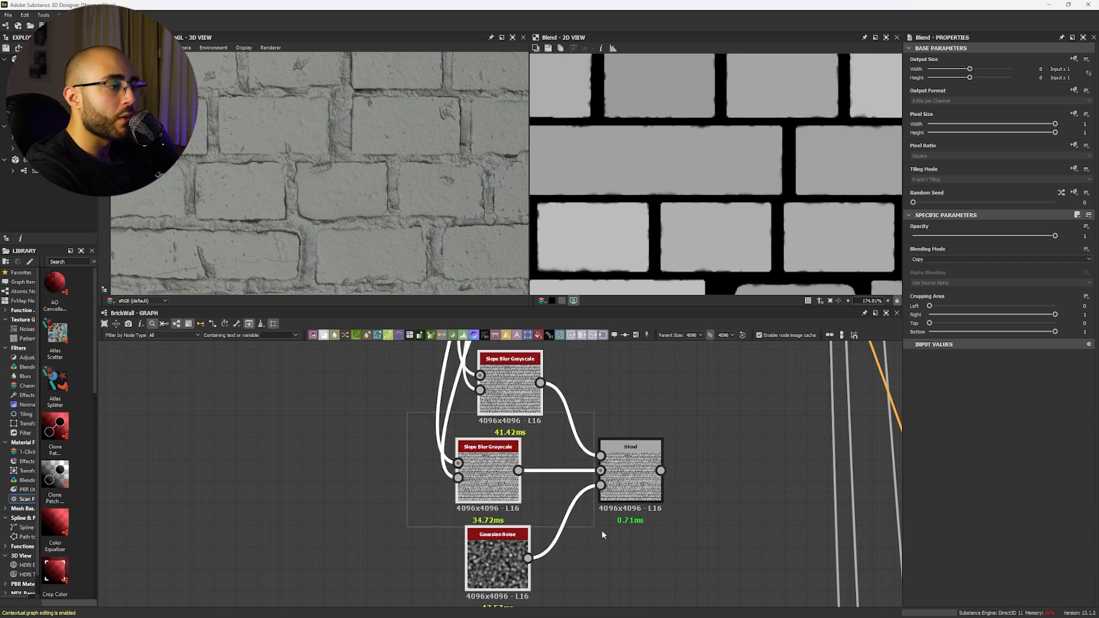
middle_click_drag(573, 515, 692, 476)
scroll(722, 406, "down", 5)
scroll(616, 470, "up", 3)
middle_click_drag(617, 469, 465, 468)
scroll(465, 469, "up", 1)
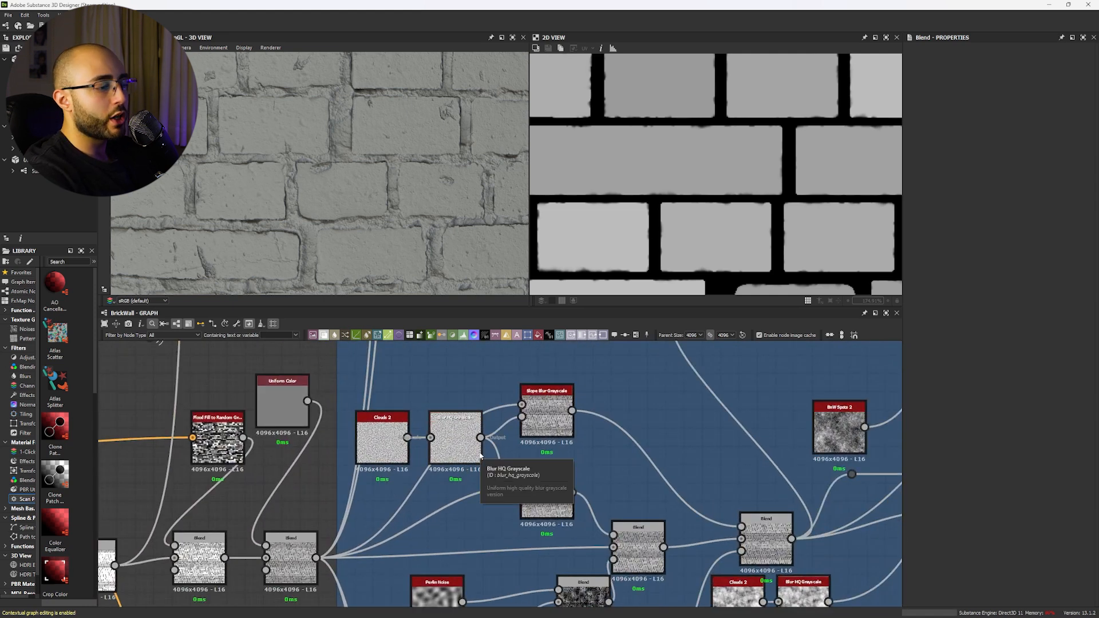
Step: Preview the BnW Spots 2 noise in the Edge Chipping frame and the Blend that receives the Slope Blur it drives
scroll(479, 455, "down", 1)
middle_click_drag(479, 455, 246, 444)
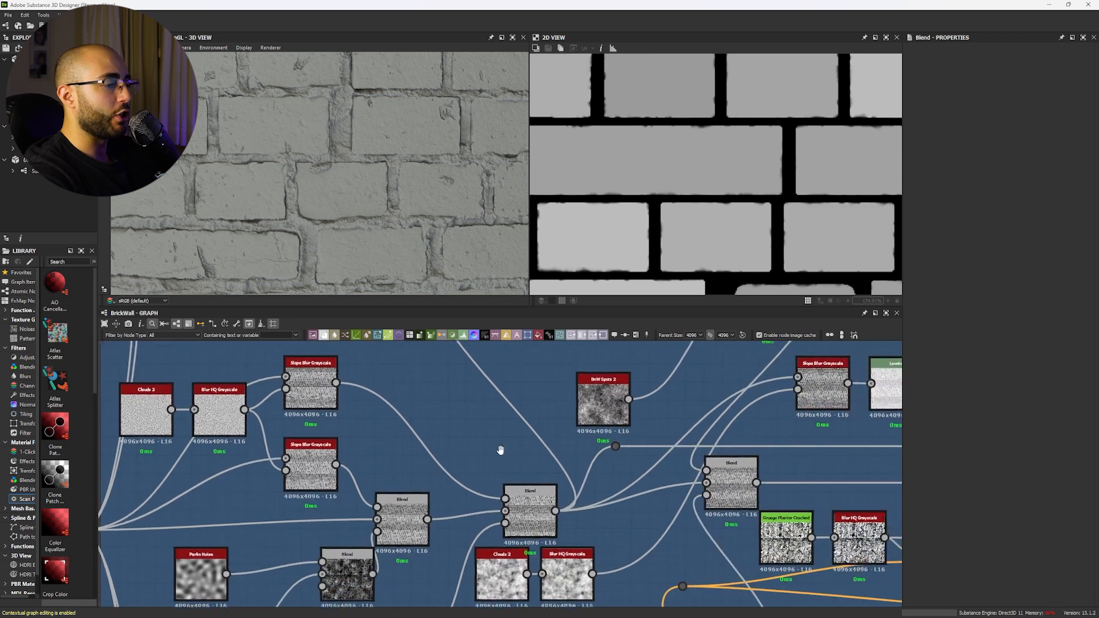
scroll(496, 526, "down", 2)
left_click_drag(466, 549, 454, 550)
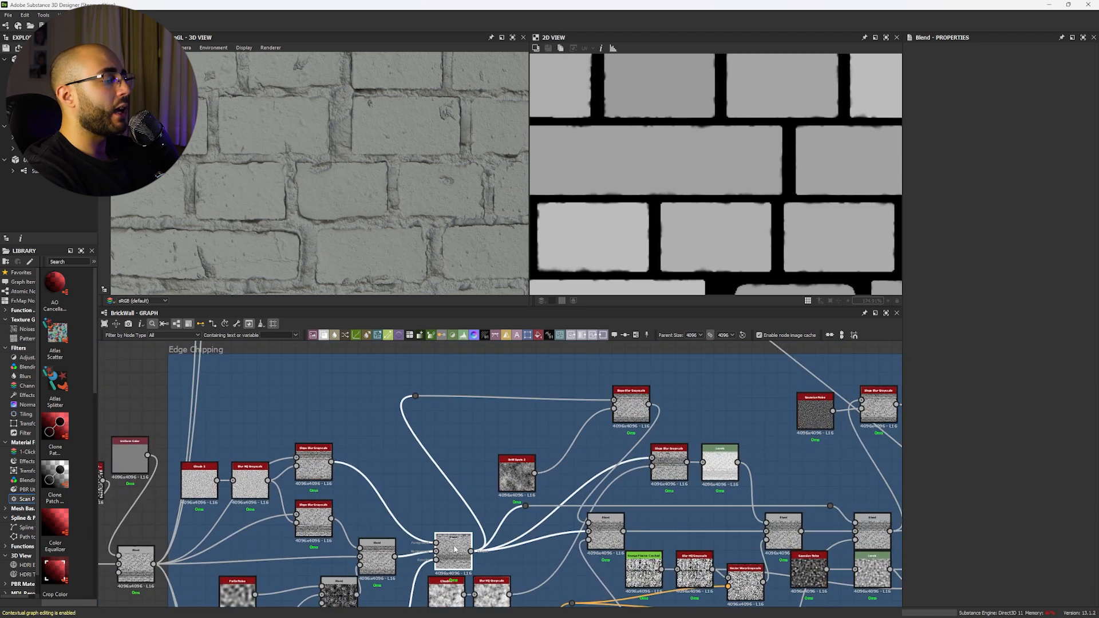
double_click(521, 480)
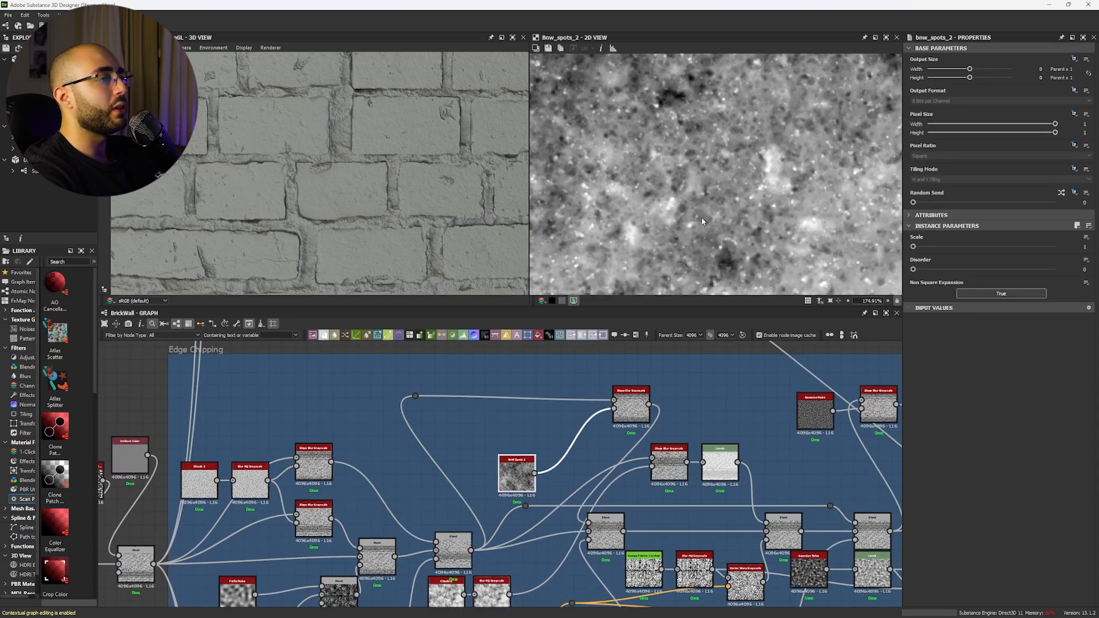
scroll(613, 438, "up", 2)
double_click(641, 369)
middle_click_drag(571, 416, 647, 310)
left_click(599, 574)
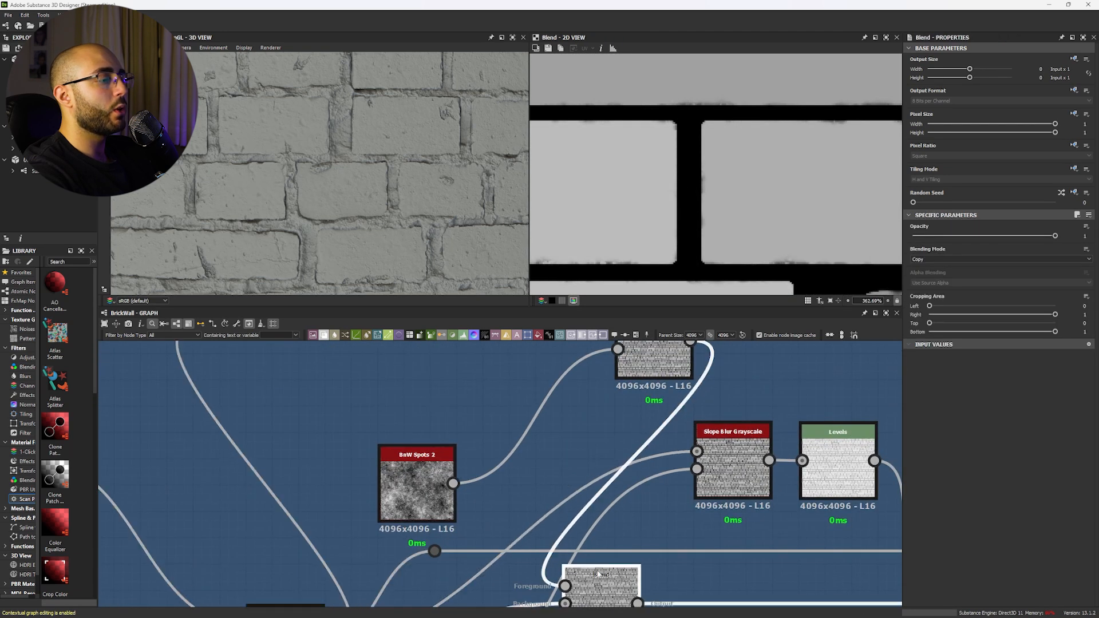
Step: Check the intensity of the Slope Blur Grayscale driven by BnW Spots 2 and move that noise node closer to it
middle_click_drag(550, 412, 530, 431)
double_click(633, 372)
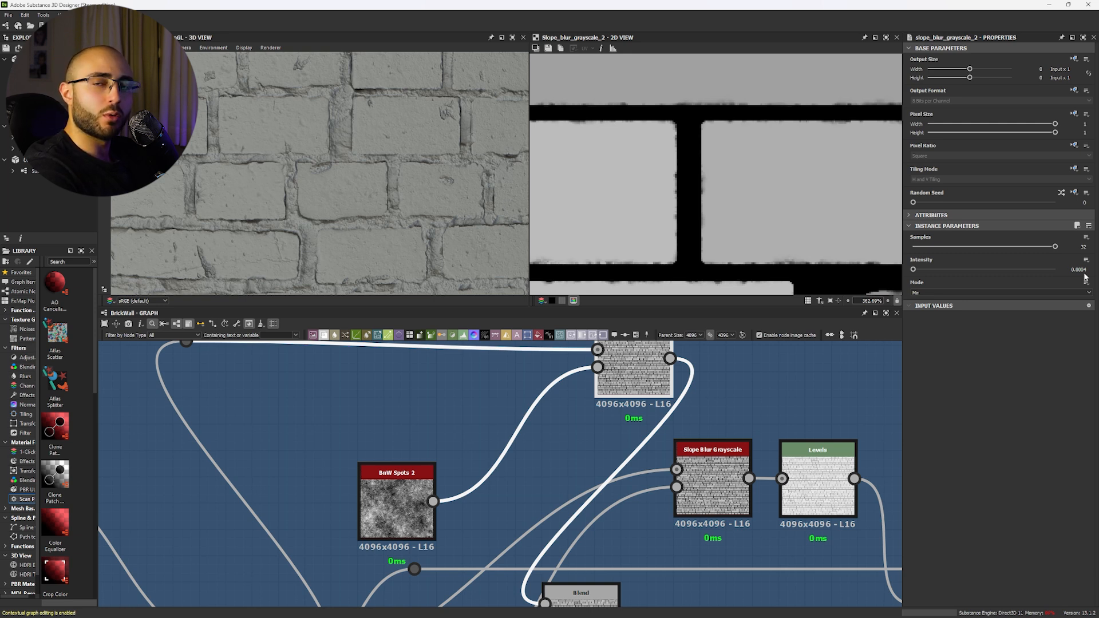
left_click_drag(406, 482, 500, 418)
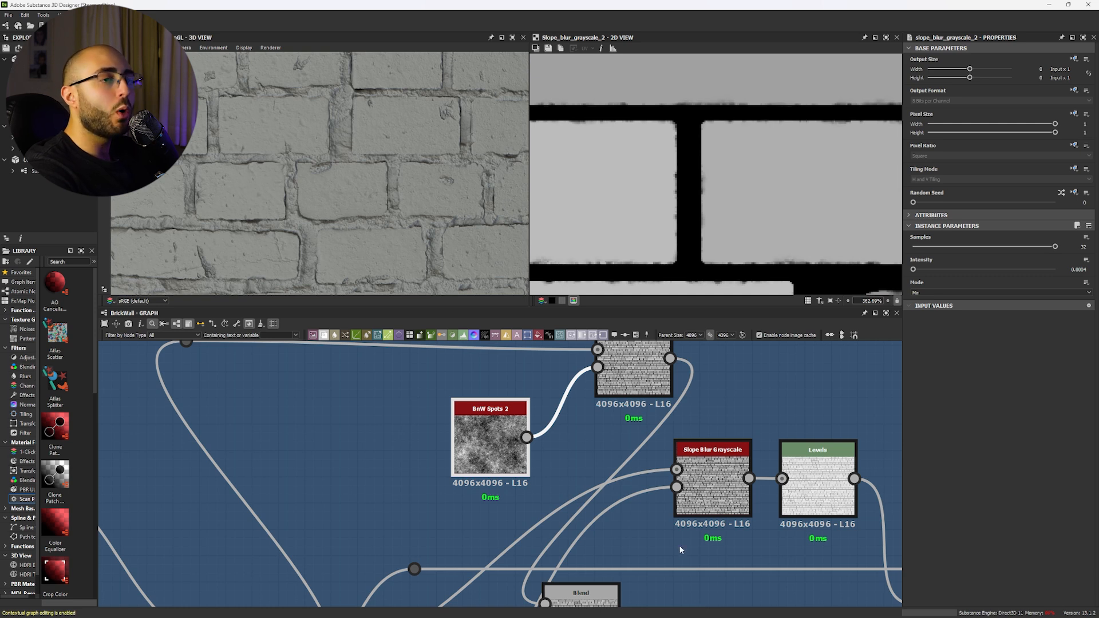
middle_click_drag(662, 533, 633, 529)
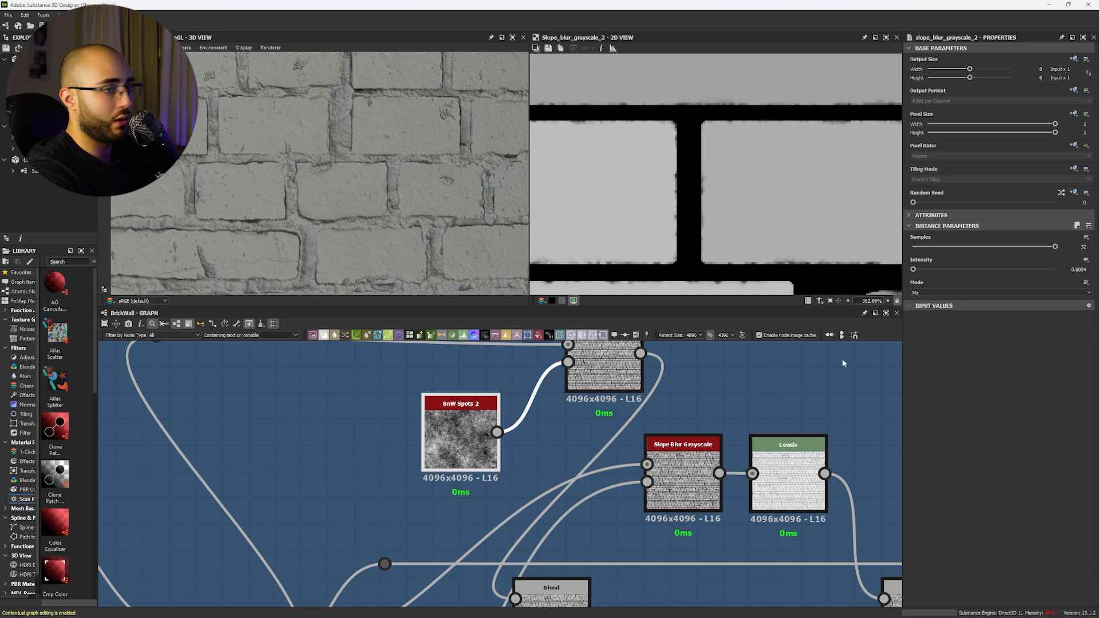
Step: Examine the last Blend of the Edge Chipping frame and its output link, and relight the brick wall in the 3D view
scroll(412, 504, "down", 4)
middle_click_drag(429, 525, 451, 449)
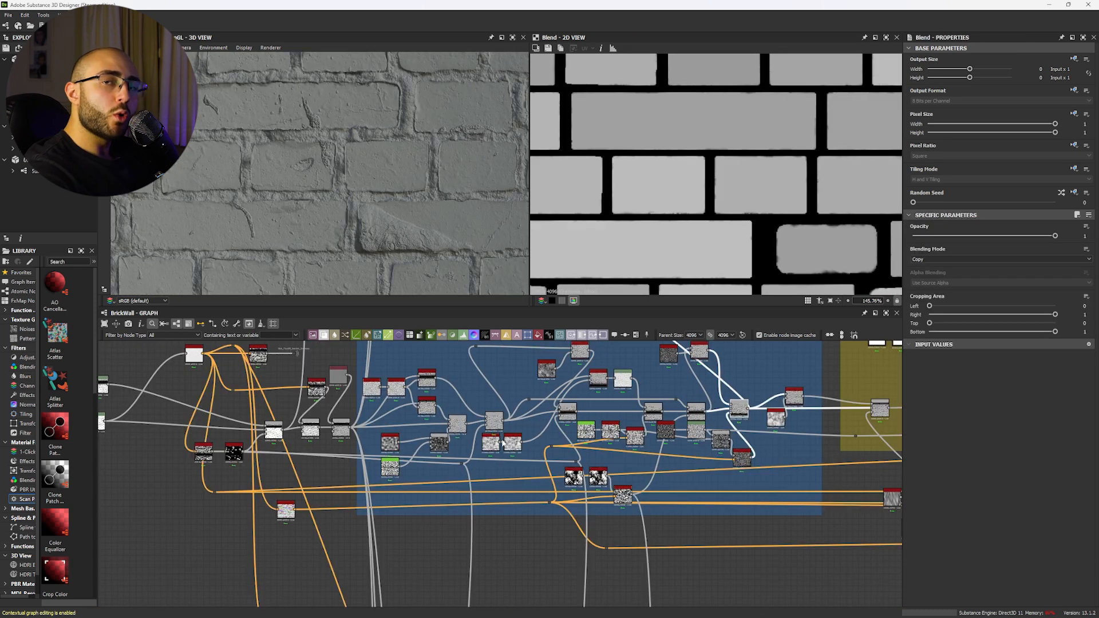
middle_click_drag(614, 487, 476, 519)
middle_click_drag(532, 422, 493, 382)
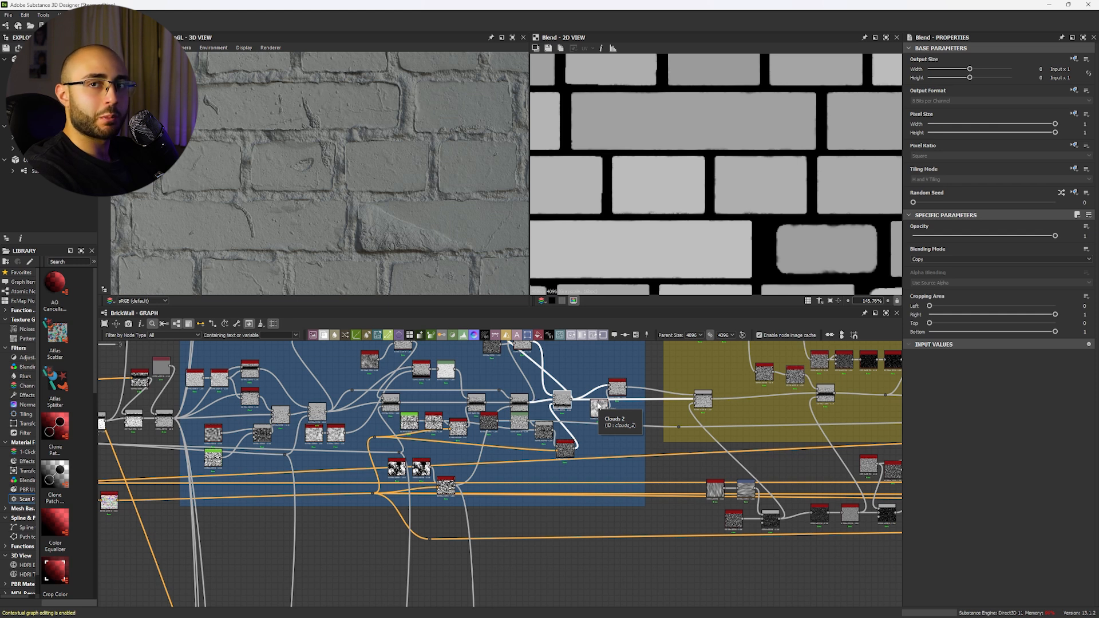
scroll(336, 160, "down", 8)
scroll(332, 163, "up", 8)
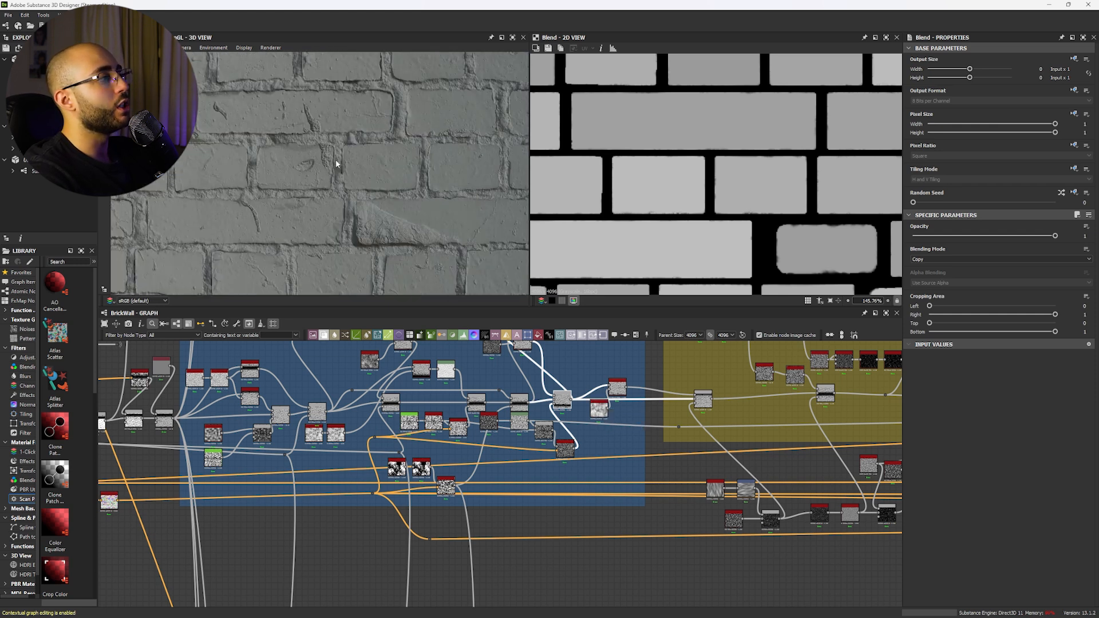
mouse_move(337, 164)
right_mouse_down("ctrl+shift")
mouse_move(379, 173)
mouse_move(445, 241)
right_mouse_up("ctrl+shift")
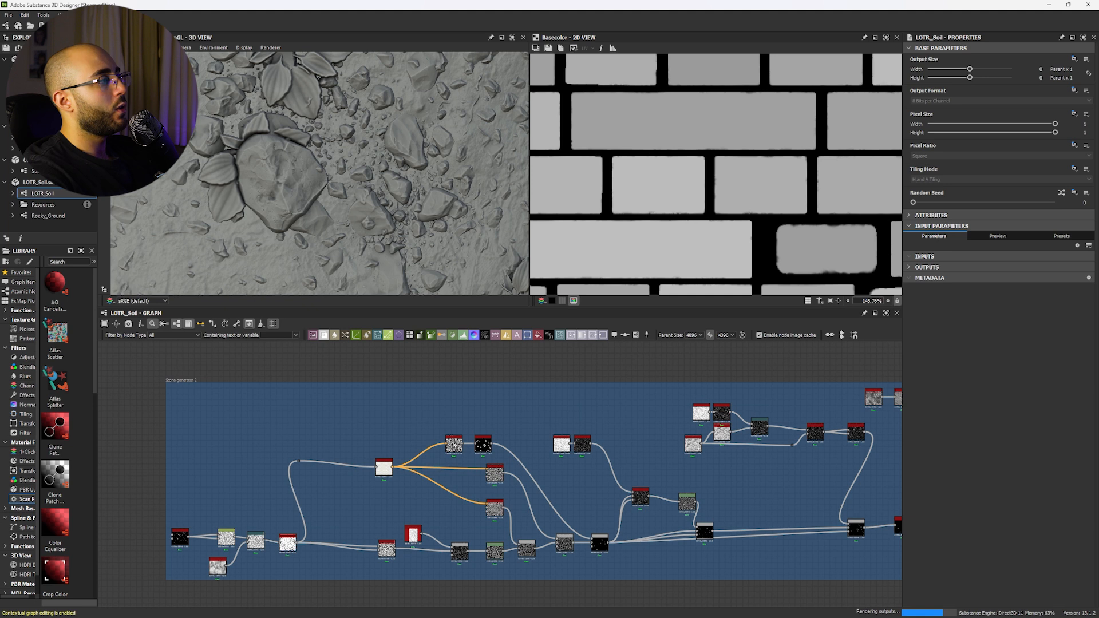
Step: Show the LOTR_Soil graph's full coloured material in the 3D view and examine the ground and its large rock up close
left_click(109, 47)
left_click(149, 120)
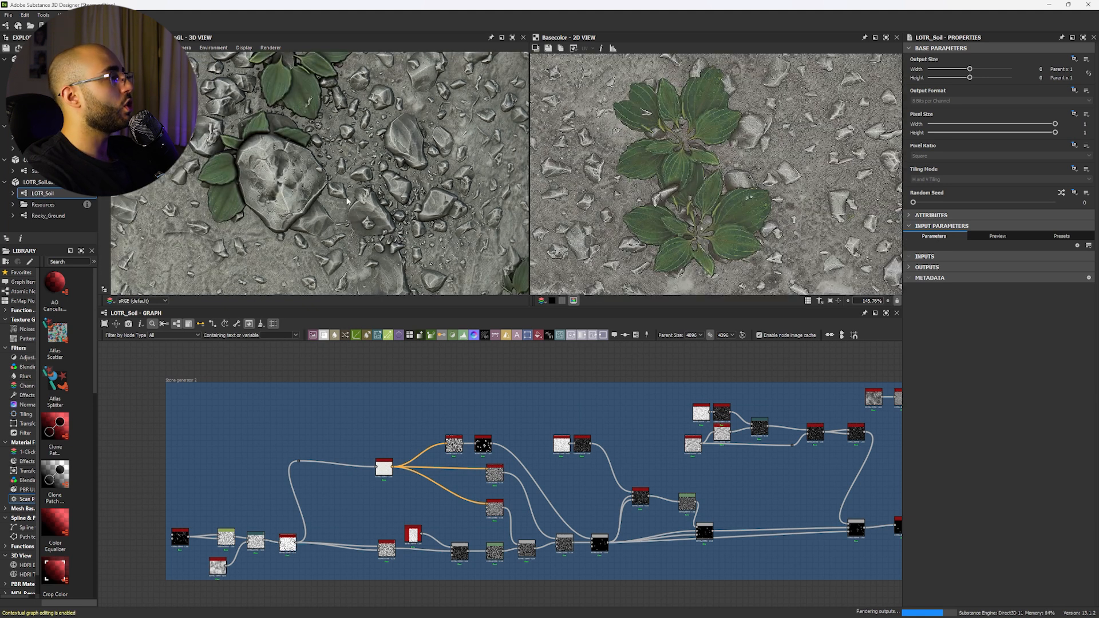
scroll(331, 197, "down", 3)
left_click_drag(359, 194, 342, 236)
scroll(341, 239, "up", 10)
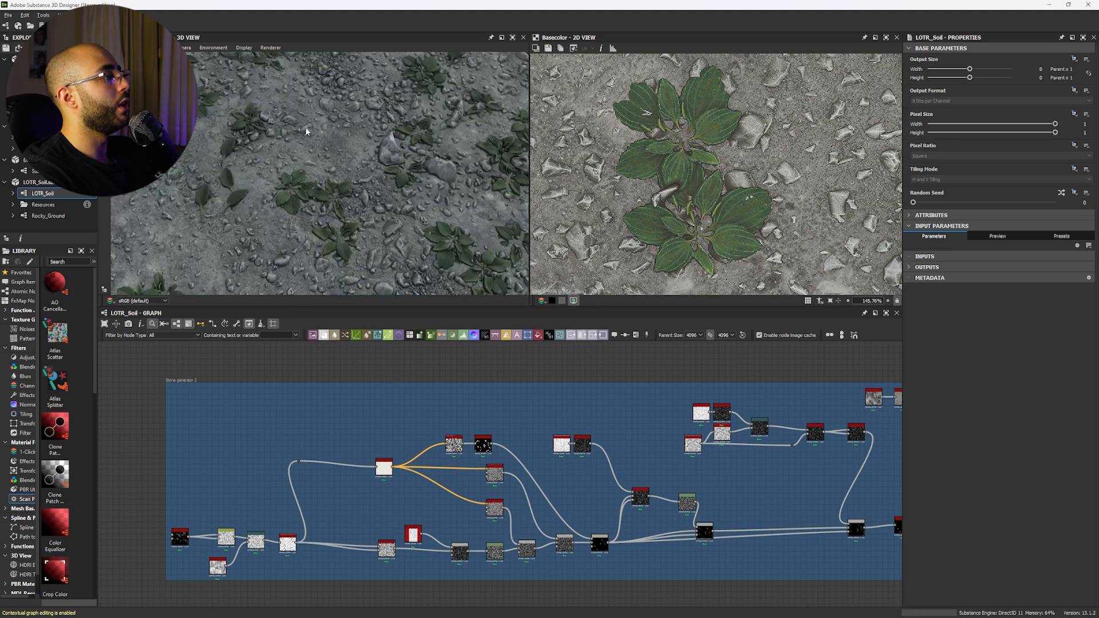
scroll(350, 219, "up", 5)
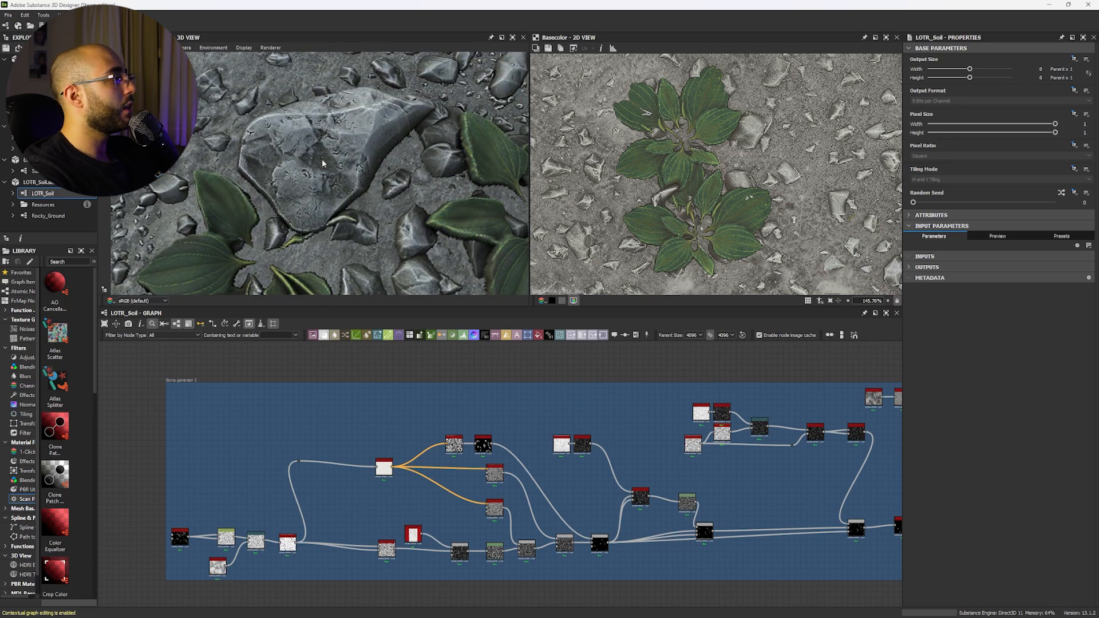
Step: Preview the Cells 1, Invert Grayscale and Directional Warp nodes of the LOTR_Soil rock detail chain in turn
scroll(575, 416, "down", 10)
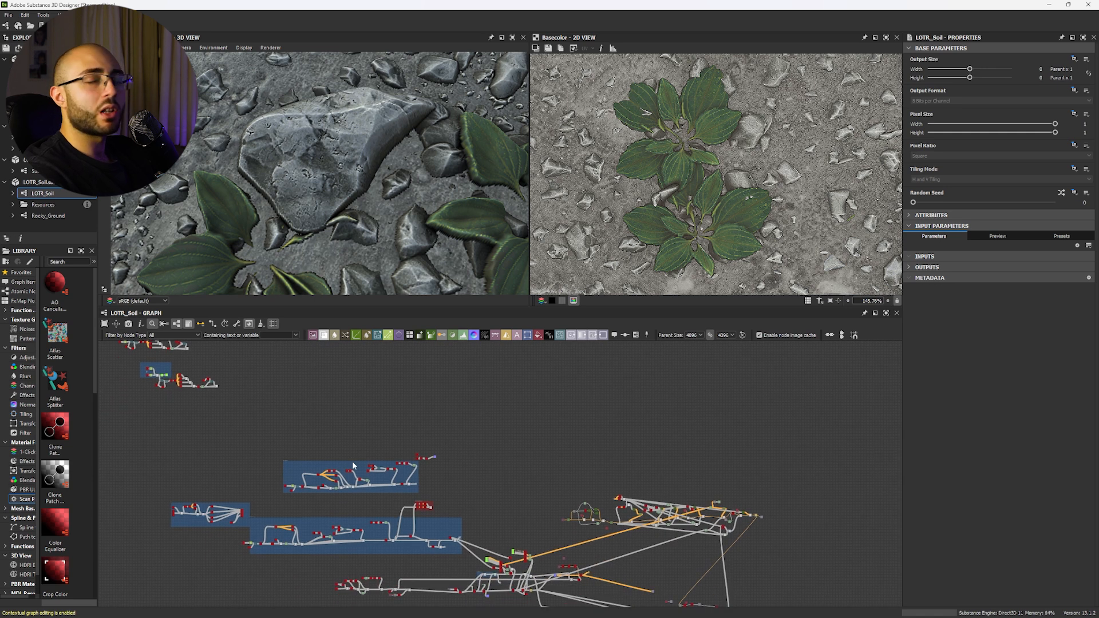
scroll(350, 458, "up", 10)
scroll(351, 457, "down", 1)
double_click(220, 401)
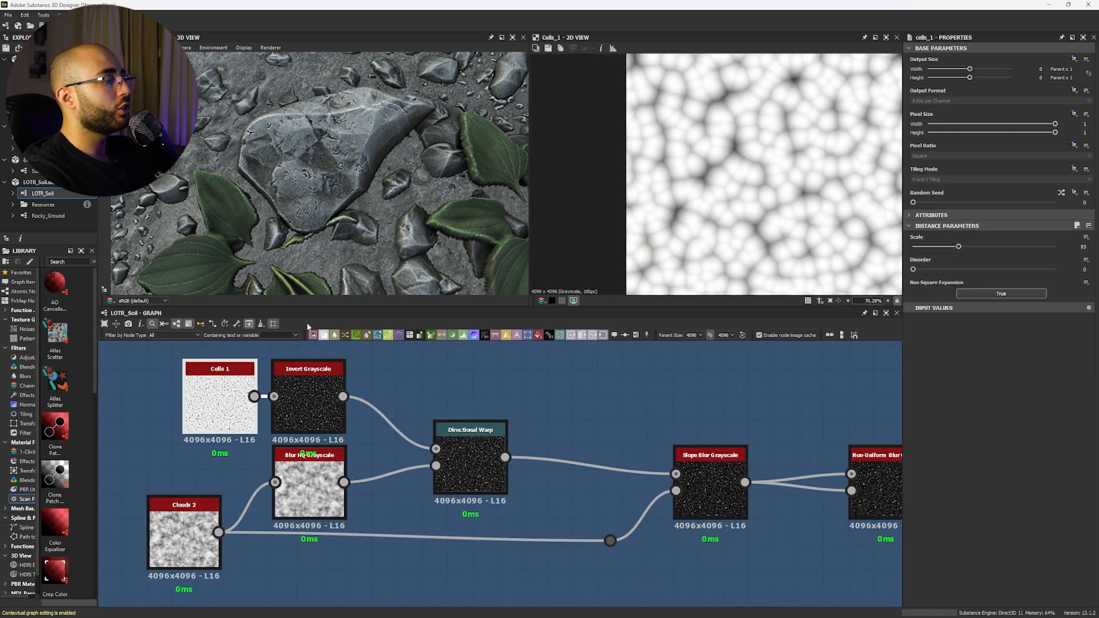
double_click(304, 387)
double_click(486, 441)
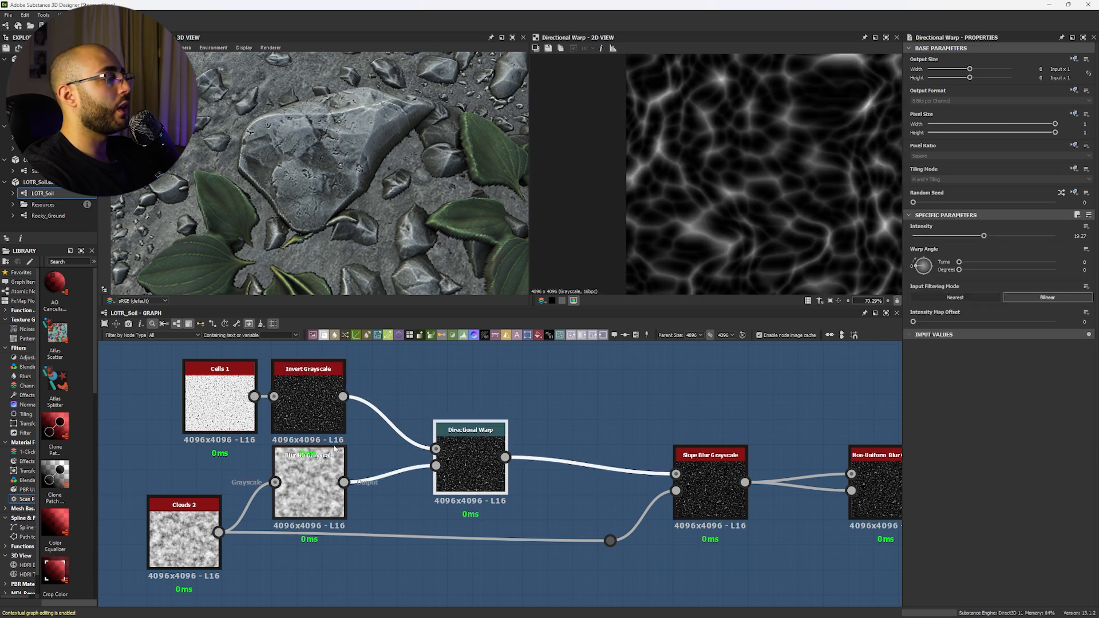
Step: Compare the Directional Warp pattern with the Slope Blur Grayscale driven by Clouds 2, close up on the blurred cells
middle_click_drag(313, 485, 243, 480)
scroll(586, 187, "down", 4)
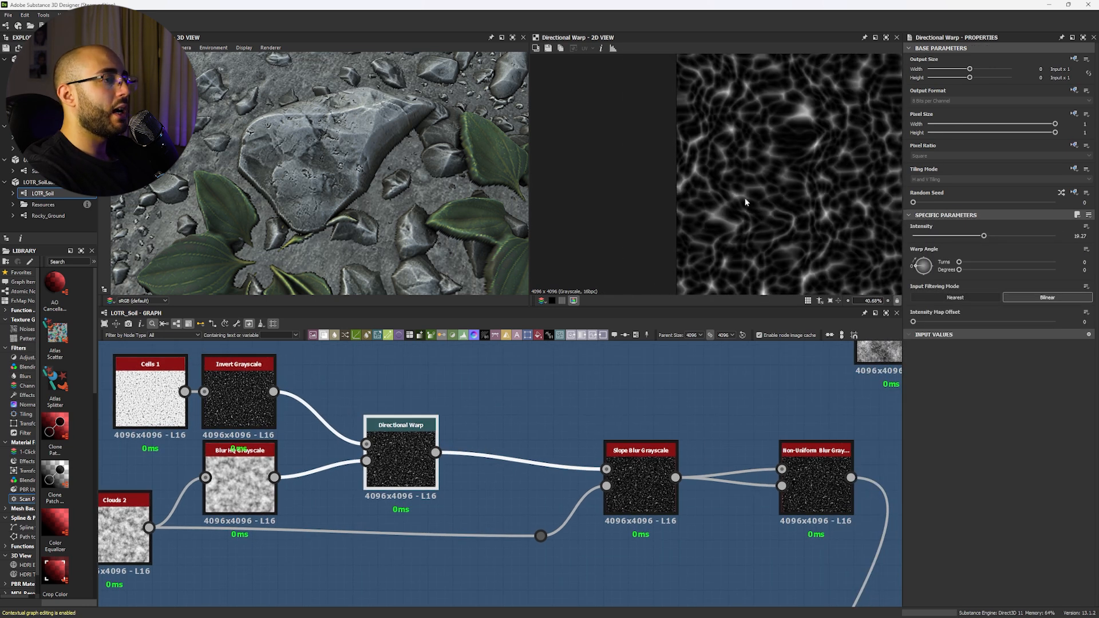
double_click(633, 455)
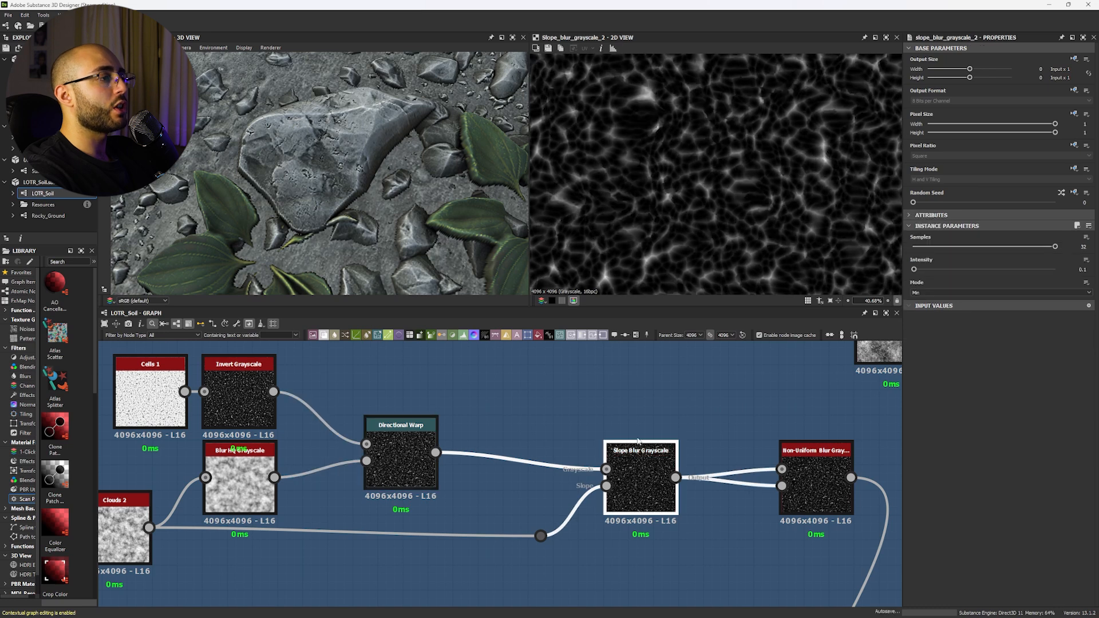
left_click_drag(138, 535, 138, 547)
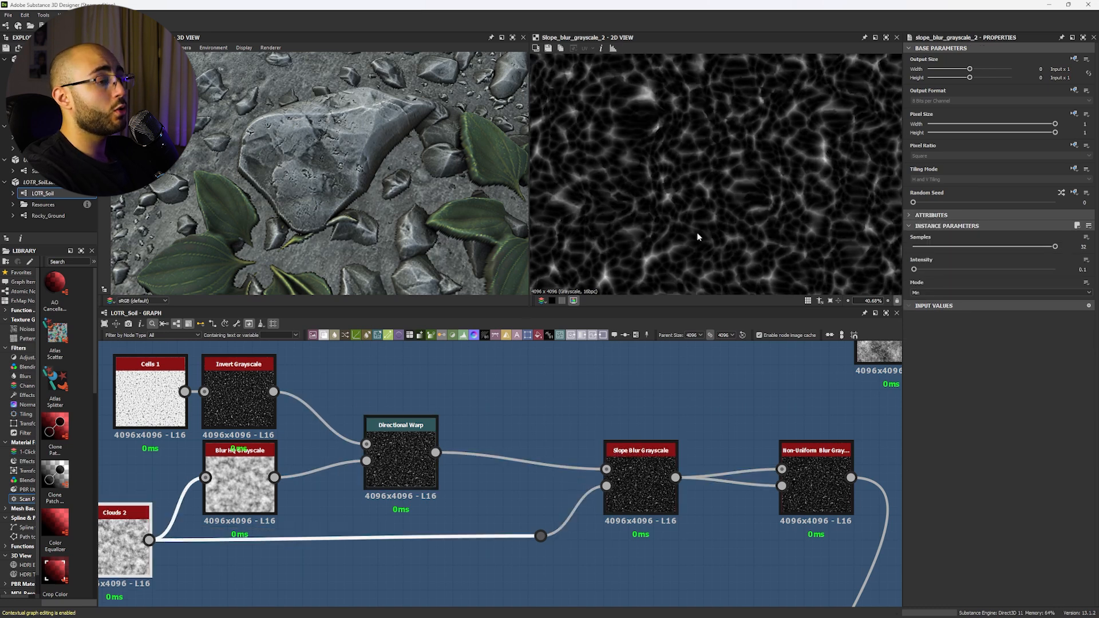
scroll(696, 232, "up", 10)
scroll(734, 176, "down", 1)
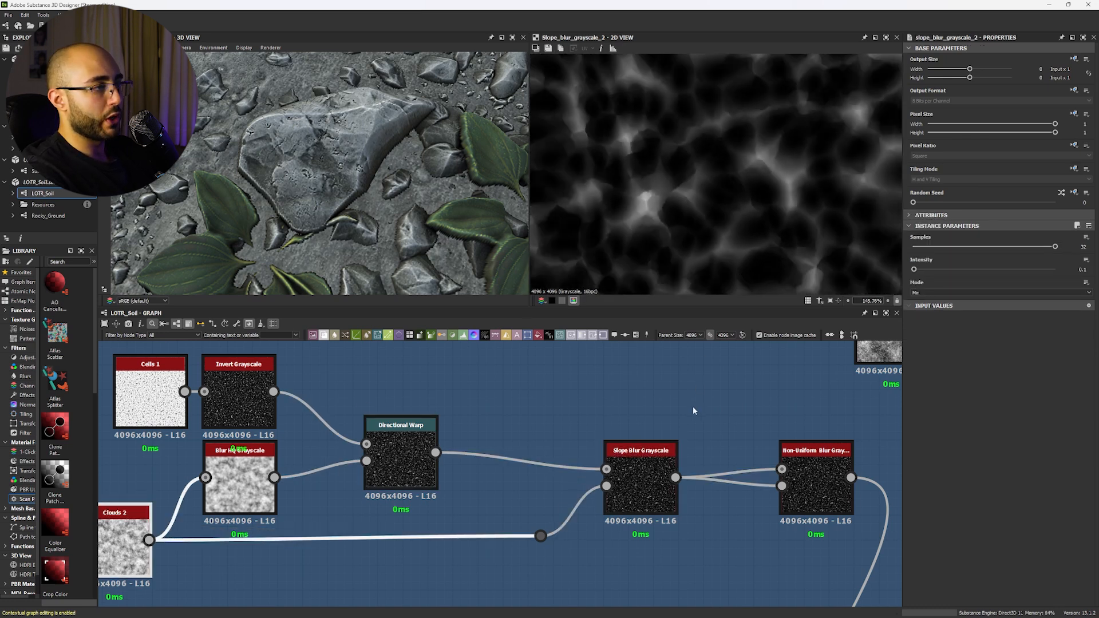
middle_click_drag(692, 407, 646, 500)
left_click(596, 566)
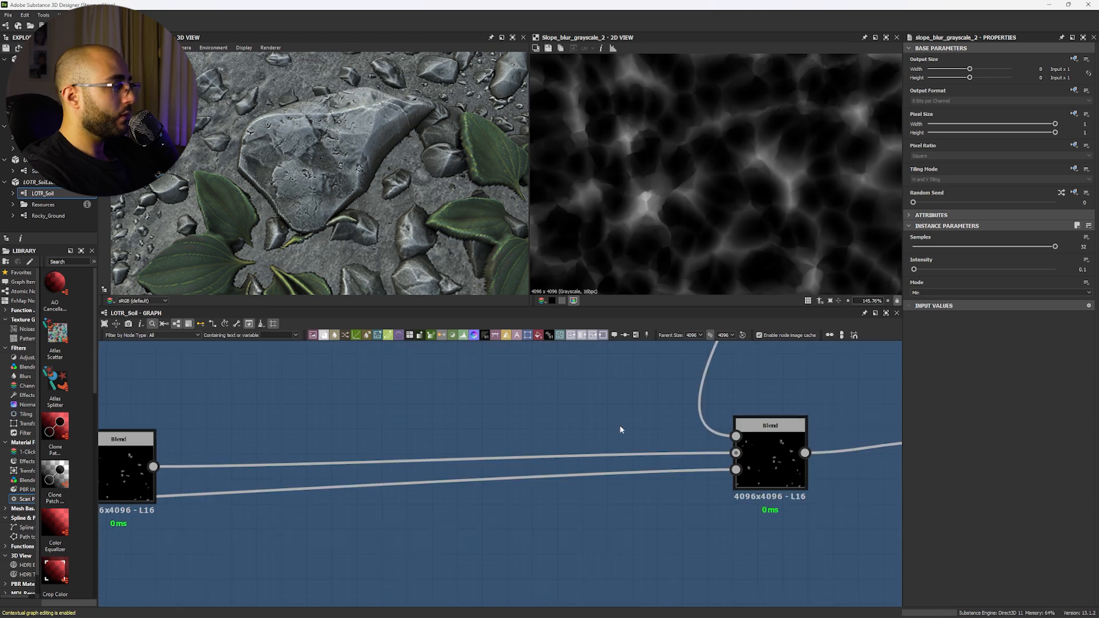
scroll(619, 425, "down", 2)
middle_click_drag(611, 461, 561, 456)
scroll(605, 478, "down", 4)
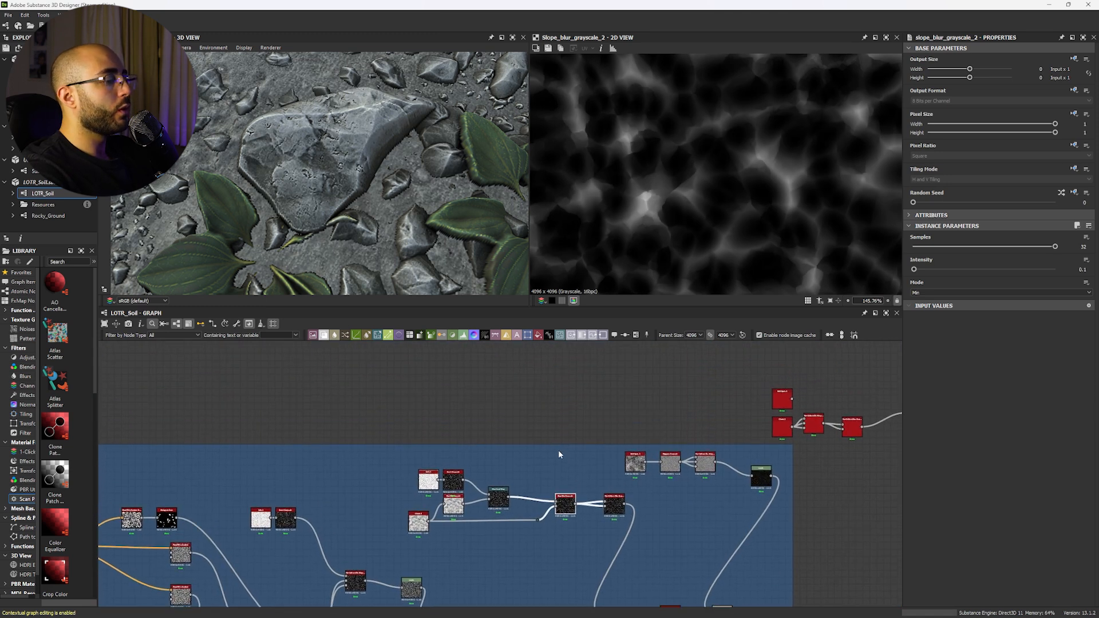
scroll(555, 423, "up", 3)
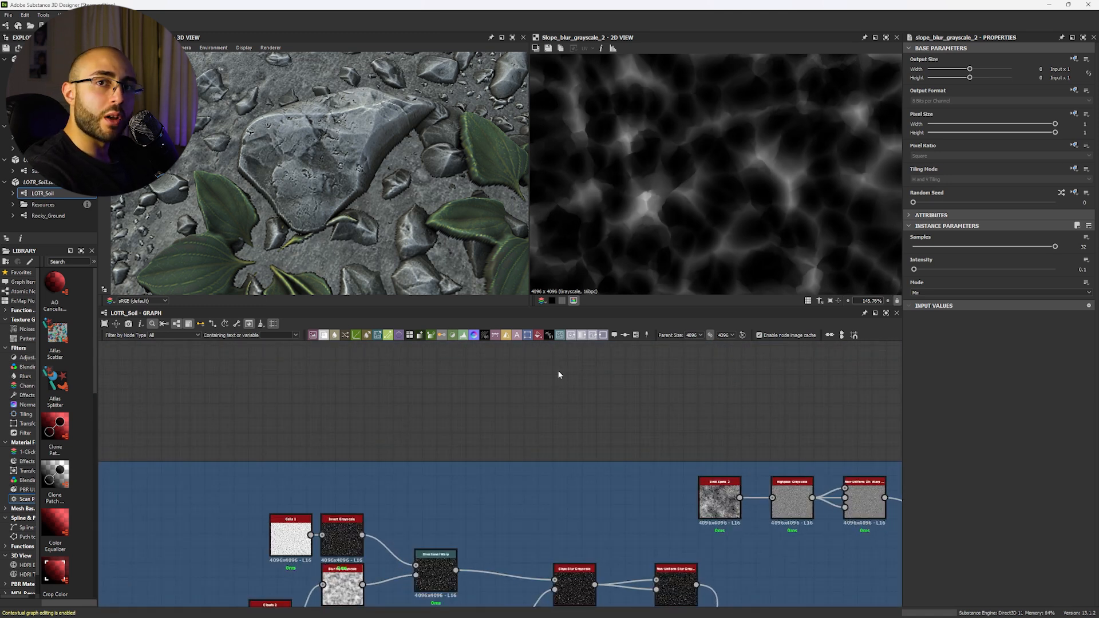
Step: Duplicate the Slope Blur Grayscale above the blue frame and try its intensity at 0.34 and 0.1, and its Max mode
key("ctrl+d")
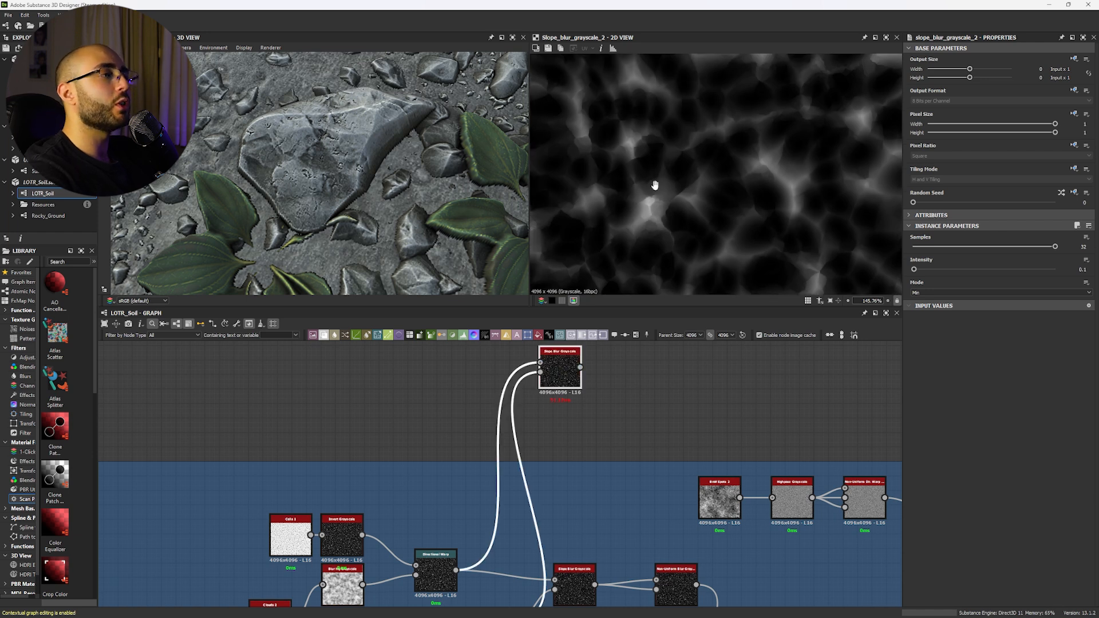
scroll(658, 184, "down", 4)
scroll(679, 162, "up", 2)
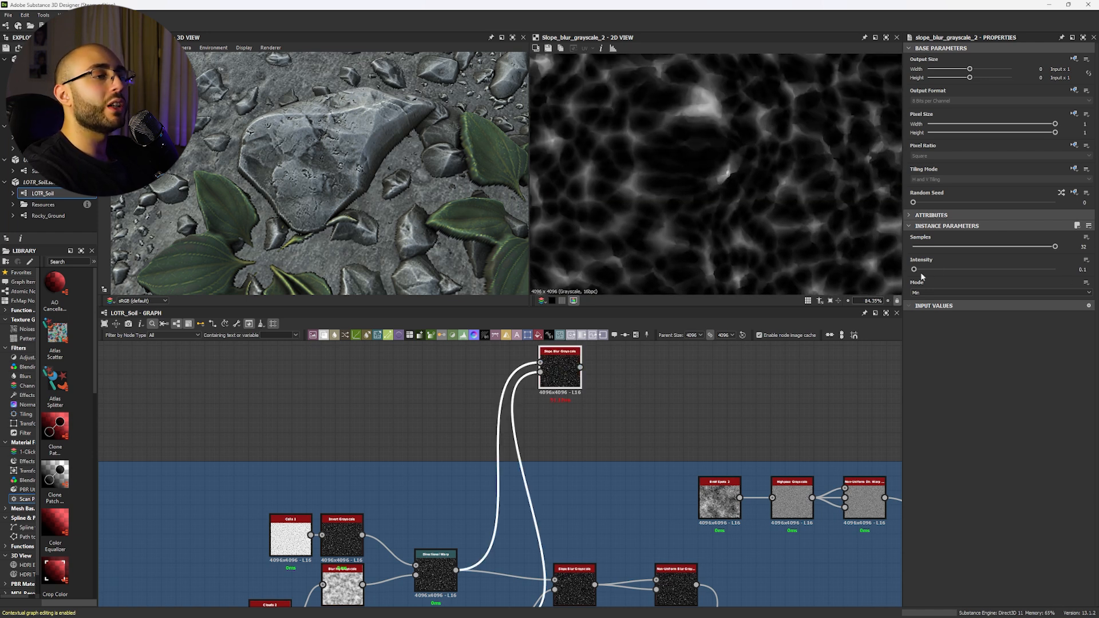
left_click_drag(914, 271, 916, 272)
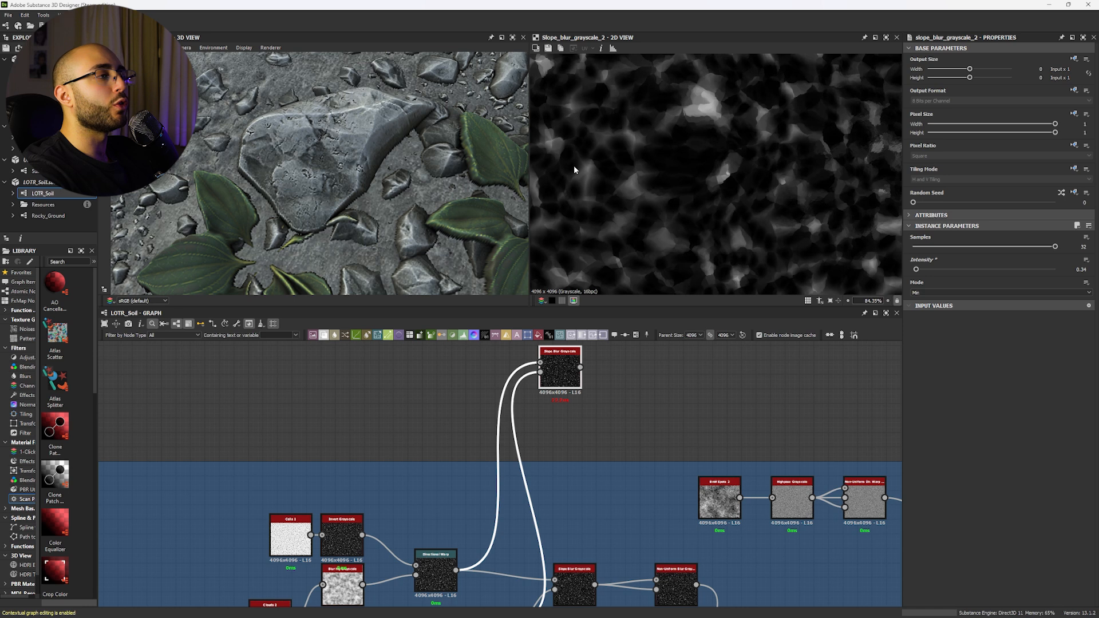
scroll(565, 172, "up", 2)
left_click(914, 269)
left_click(925, 293)
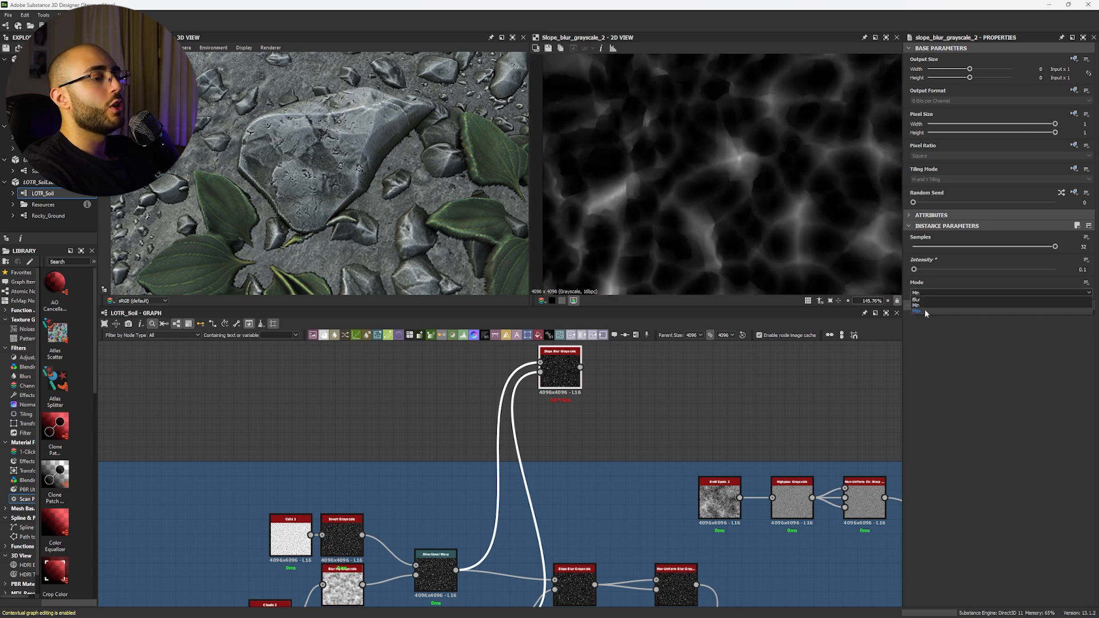
left_click(917, 311)
Step: Add a Dirt 1 noise node beside the duplicated Slope Blur Grayscale and preview it
middle_click_drag(647, 389, 595, 413)
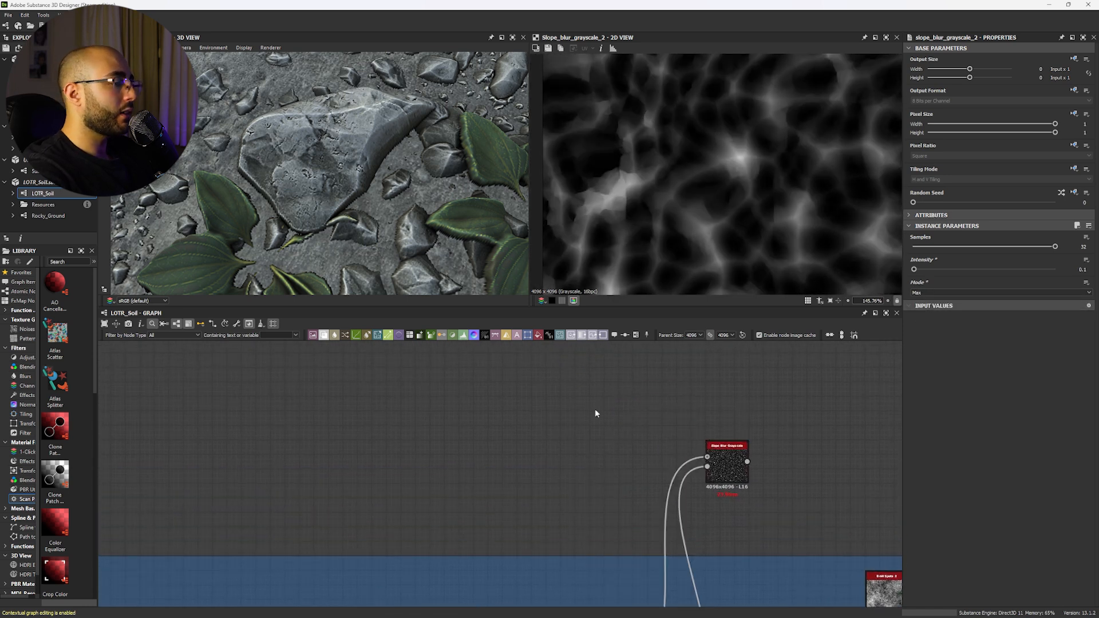
key("space")
type("dirt")
left_click(605, 349)
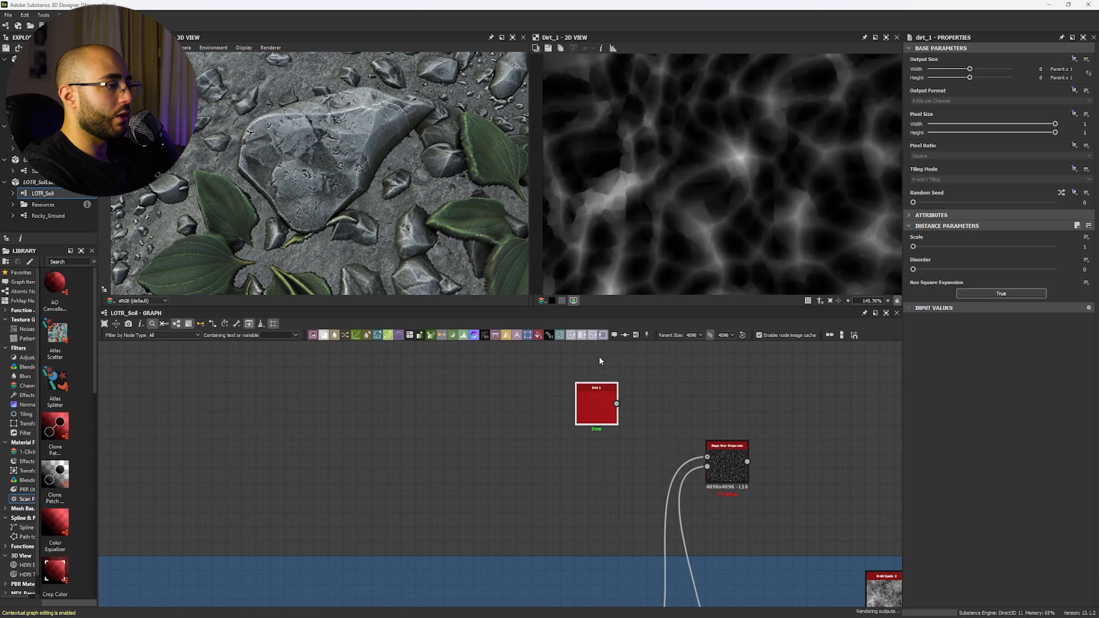
double_click(589, 415)
left_click_drag(590, 415, 606, 459)
Step: Add a Blur HQ Grayscale fed by Dirt 1 and use it as the slope input of the duplicated Slope Blur Grayscale
scroll(684, 220, "down", 10)
middle_click_drag(647, 435, 521, 439)
left_click_drag(504, 451, 550, 427)
type("hq")
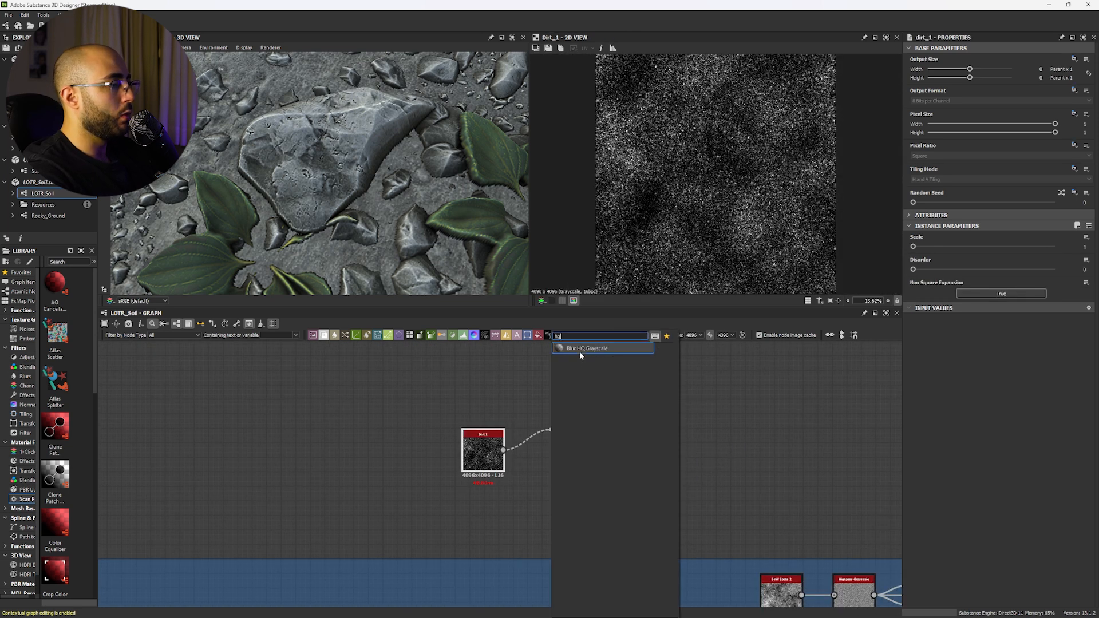
left_click(579, 351)
left_click_drag(602, 469, 554, 488)
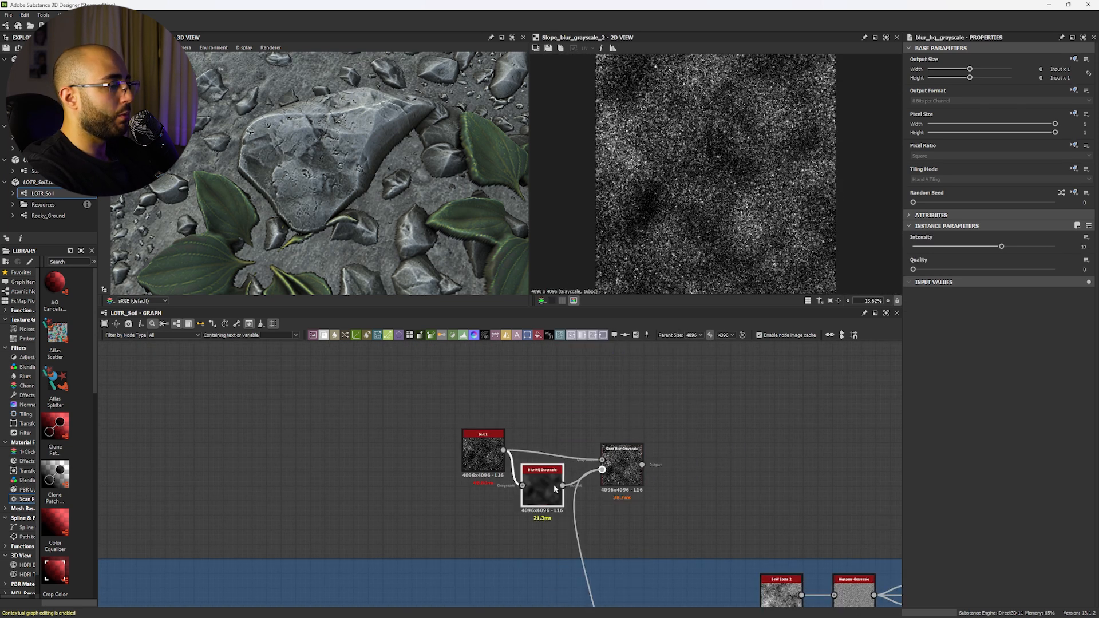
Step: Set the duplicated Slope Blur's intensity to 4.19 and examine the blurred dirt pattern up close and as a whole
left_click(622, 467)
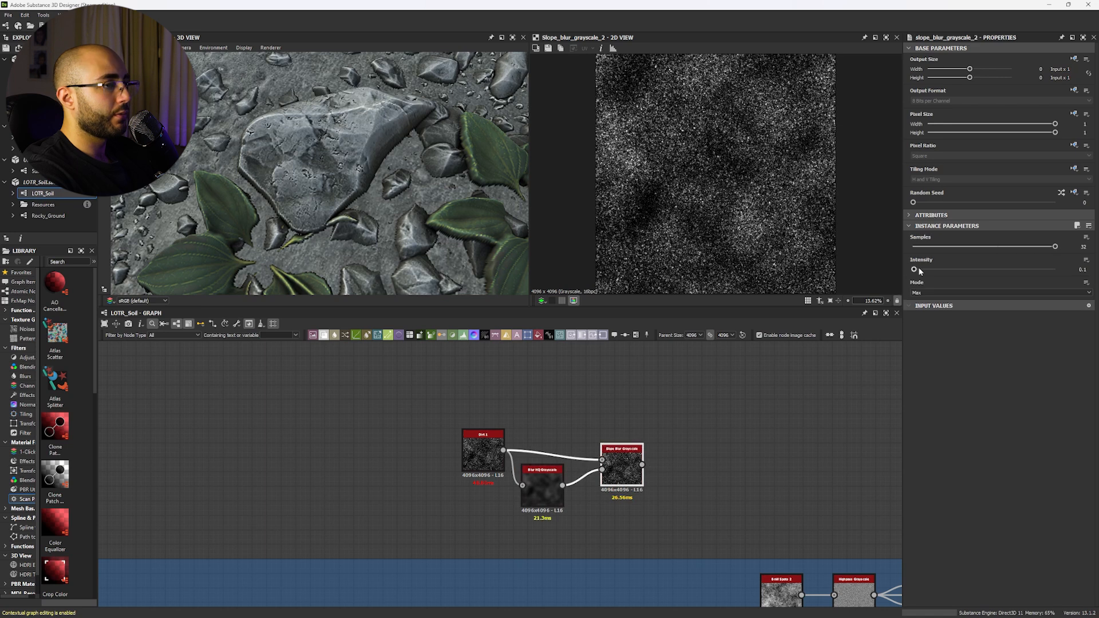
left_click_drag(1001, 269, 939, 272)
scroll(676, 206, "up", 10)
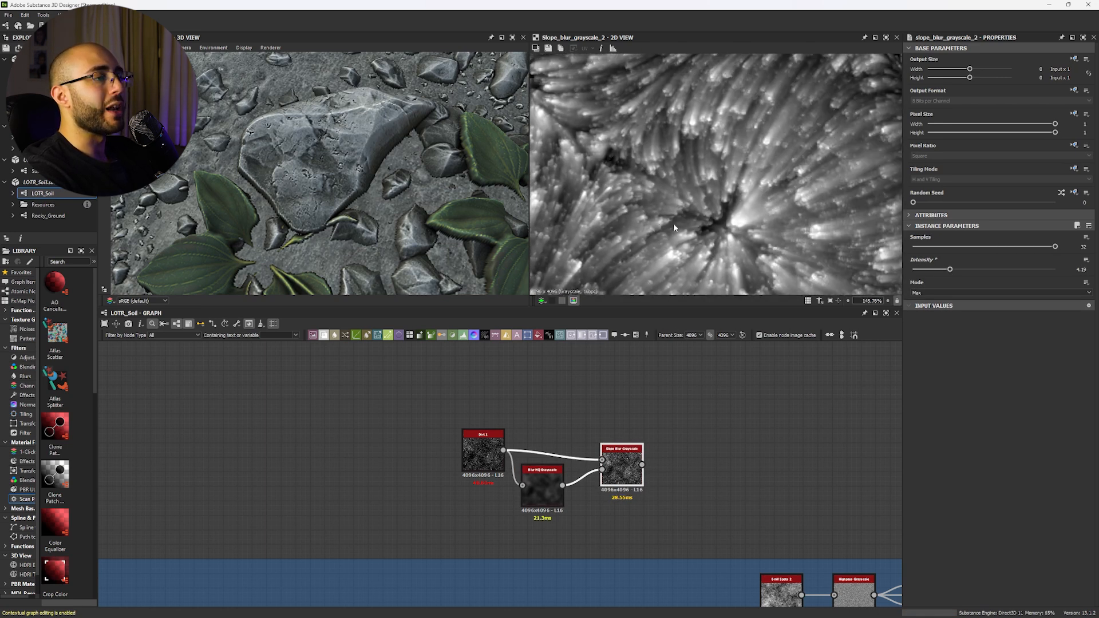
scroll(755, 231, "down", 5)
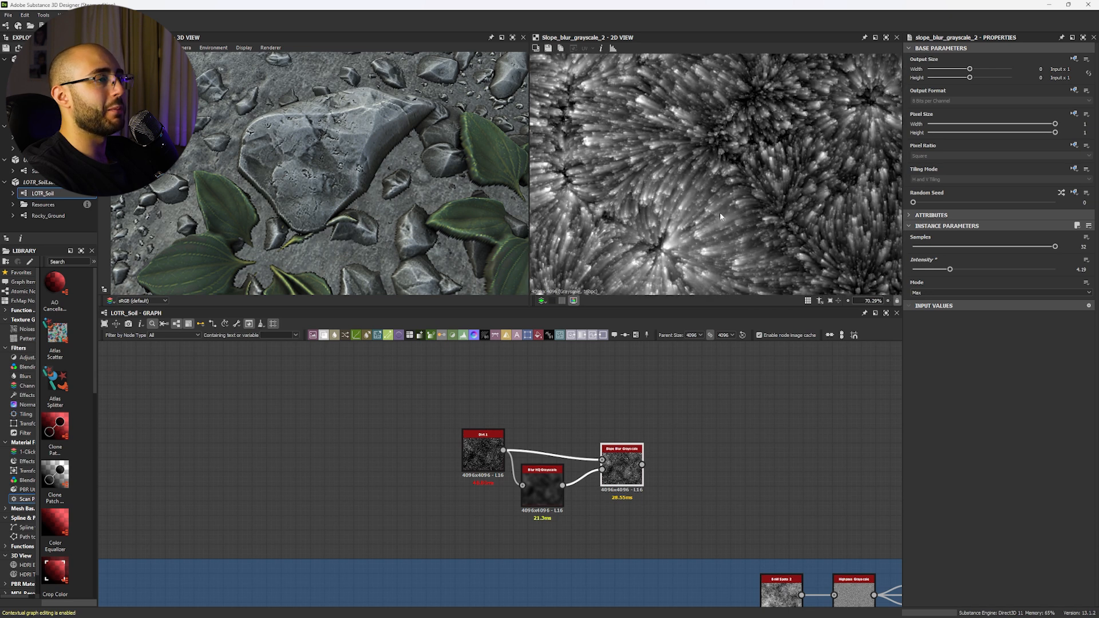
scroll(715, 248, "down", 3)
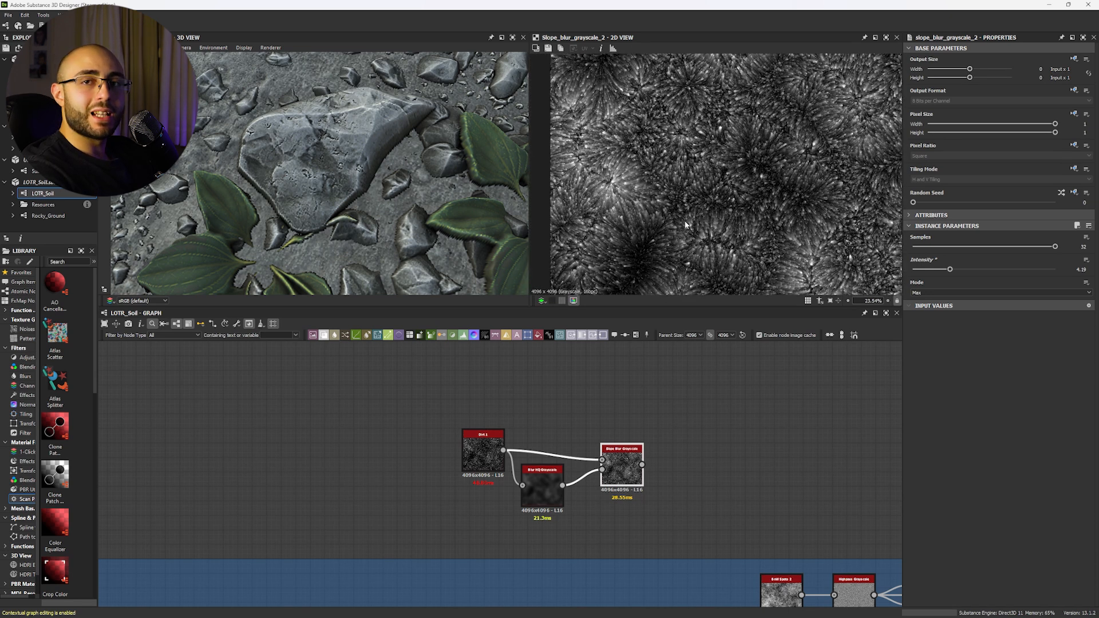
scroll(660, 234, "down", 3)
scroll(569, 415, "down", 7)
Step: Place the Dirt test nodes beside the upper rock frame and feed that frame's last Blend into the Blur HQ Grayscale
left_click_drag(596, 427, 389, 440)
scroll(397, 437, "down", 3)
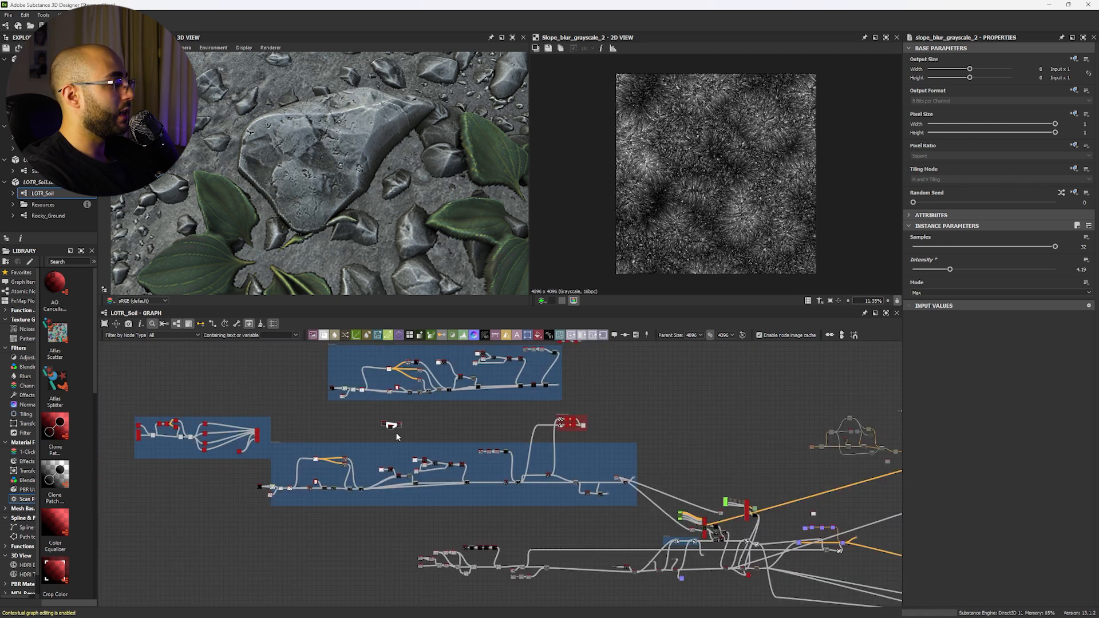
scroll(569, 366, "up", 3)
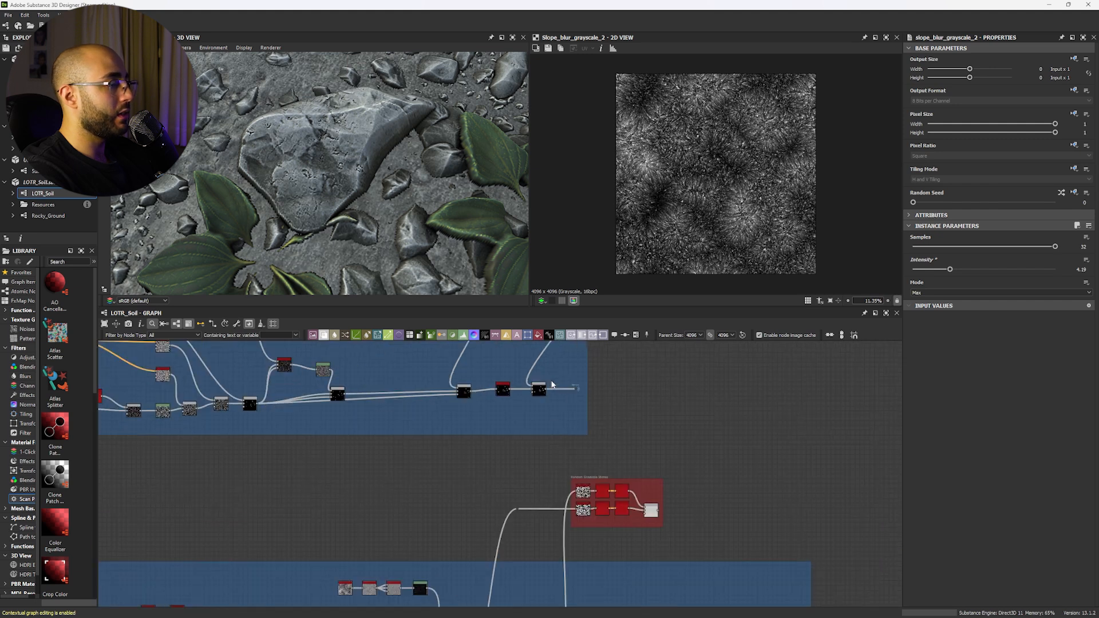
double_click(535, 386)
scroll(506, 441, "up", 4)
left_click_drag(341, 542, 475, 412)
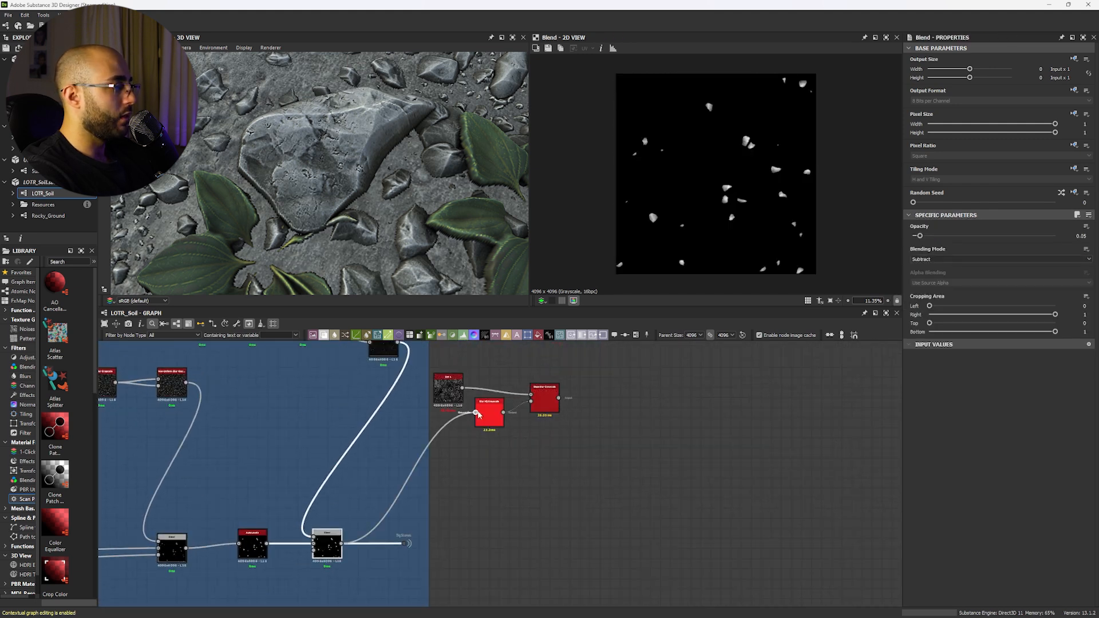
Step: Preview the test Slope Blur Grayscale at intensity 16 in Min mode and examine the dirt pattern around the rock shapes
double_click(544, 399)
scroll(649, 229, "up", 10)
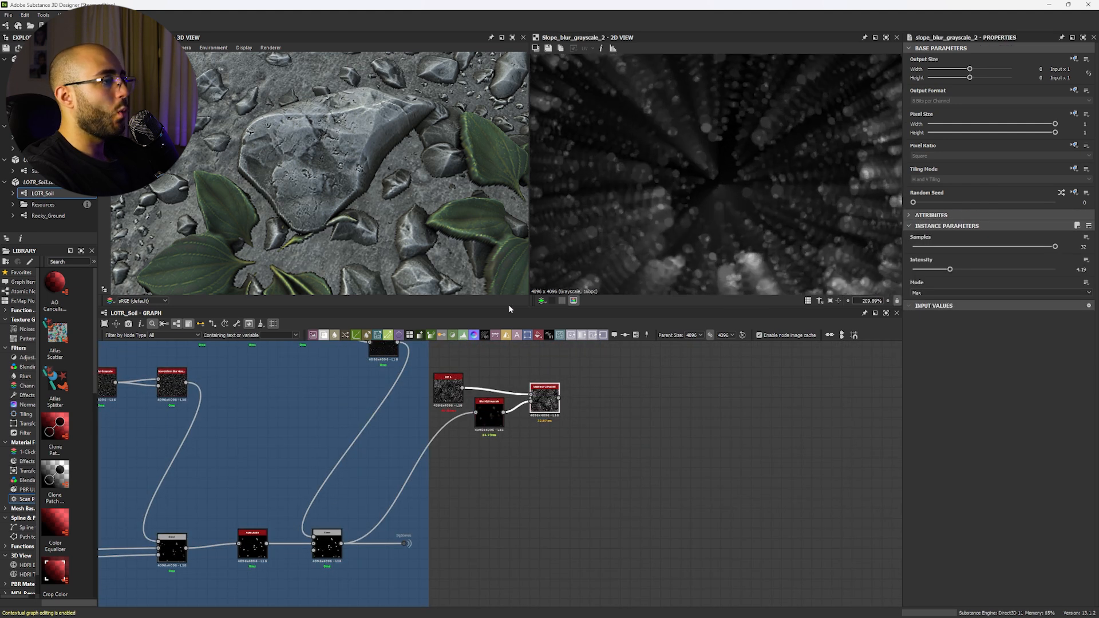
scroll(649, 229, "down", 3)
left_click_drag(949, 269, 1066, 272)
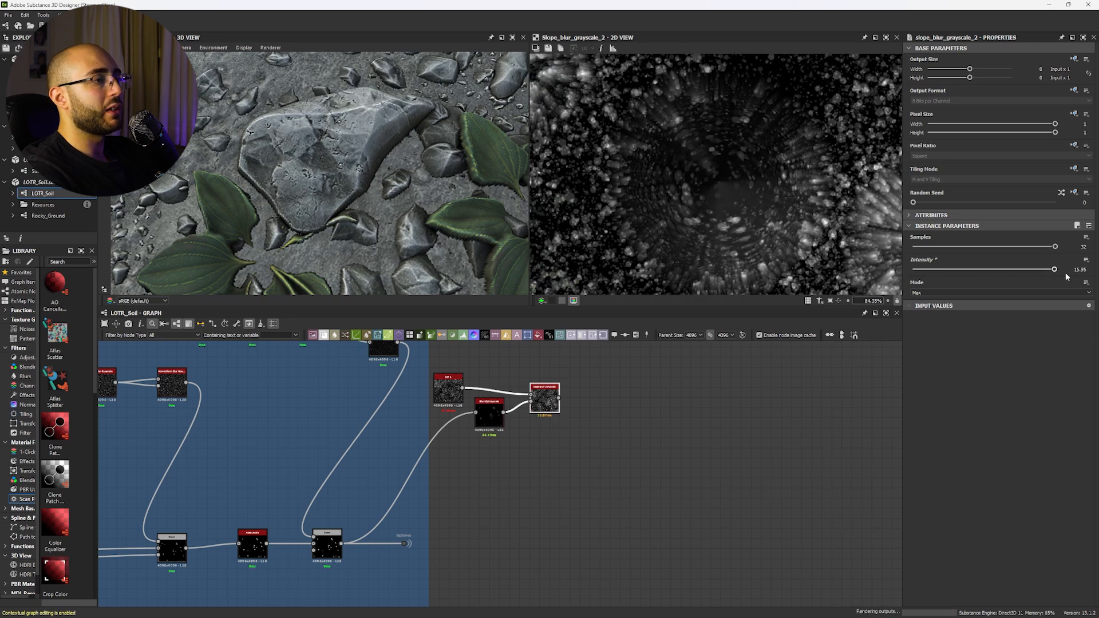
scroll(712, 185, "down", 2)
left_click(973, 292)
left_click(973, 302)
scroll(648, 150, "up", 5)
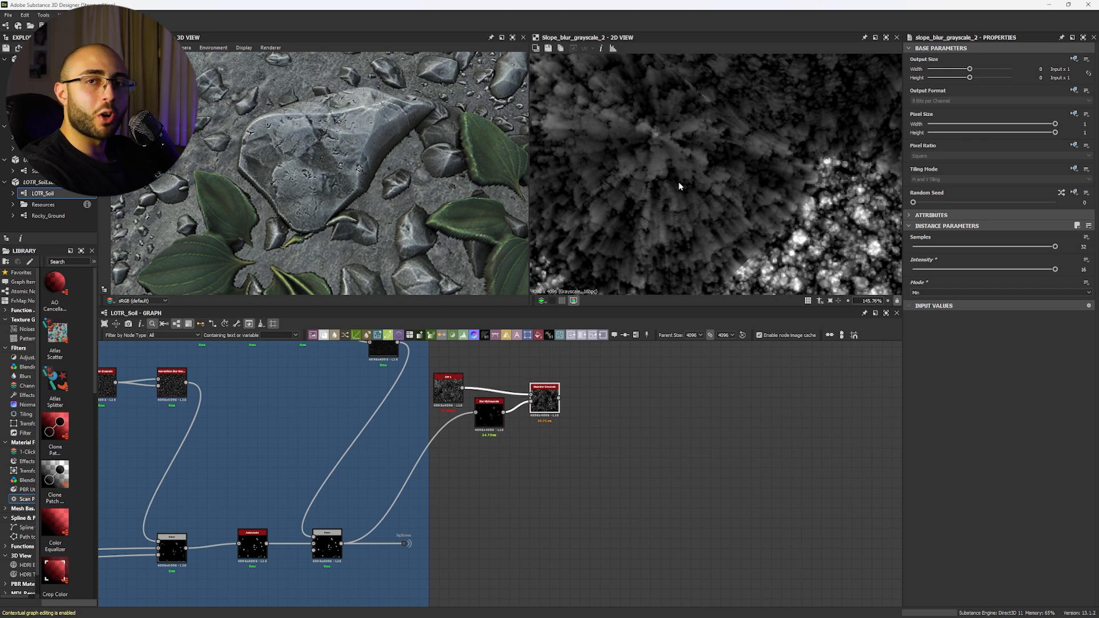
scroll(600, 212, "down", 5)
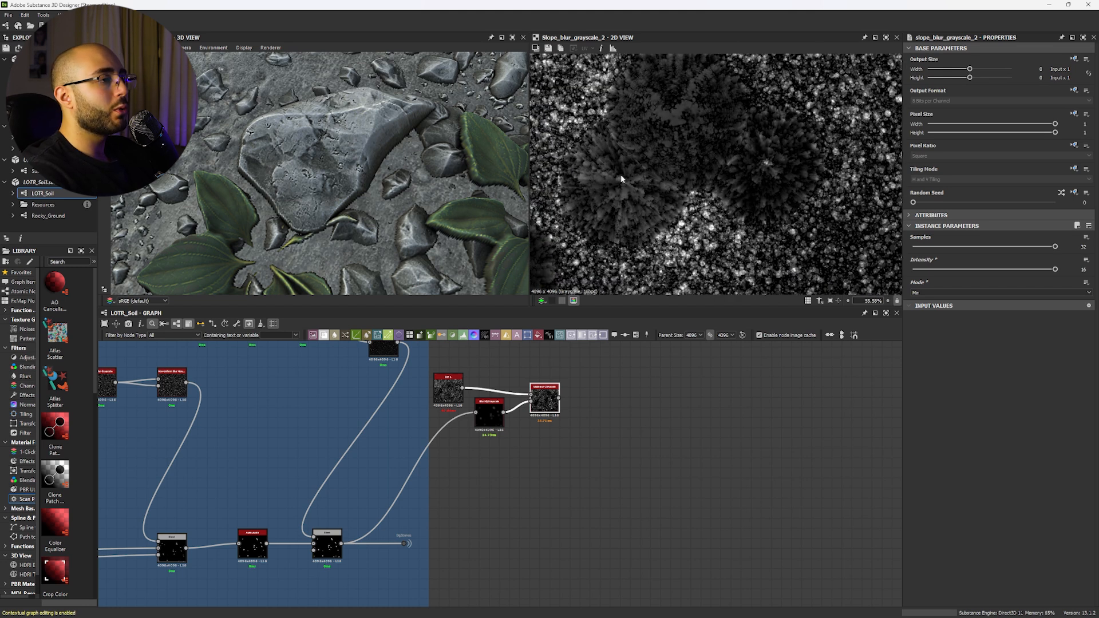
scroll(681, 178, "down", 3)
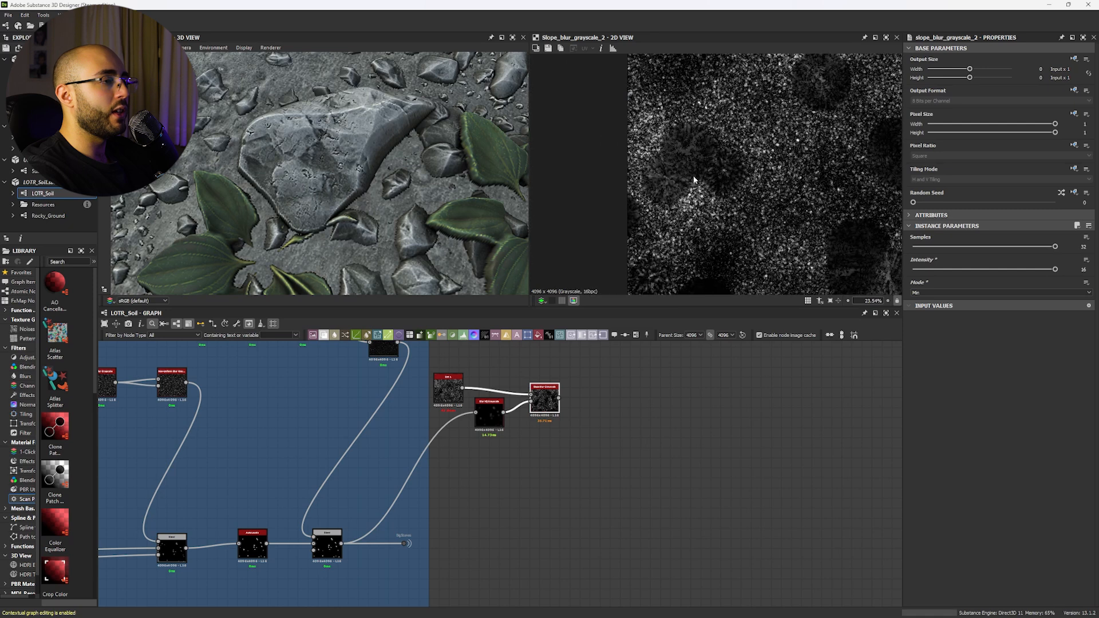
Step: Delete the Dirt 1, Blur HQ Grayscale and Slope Blur Grayscale test nodes
left_click_drag(433, 366, 566, 423)
key("Delete")
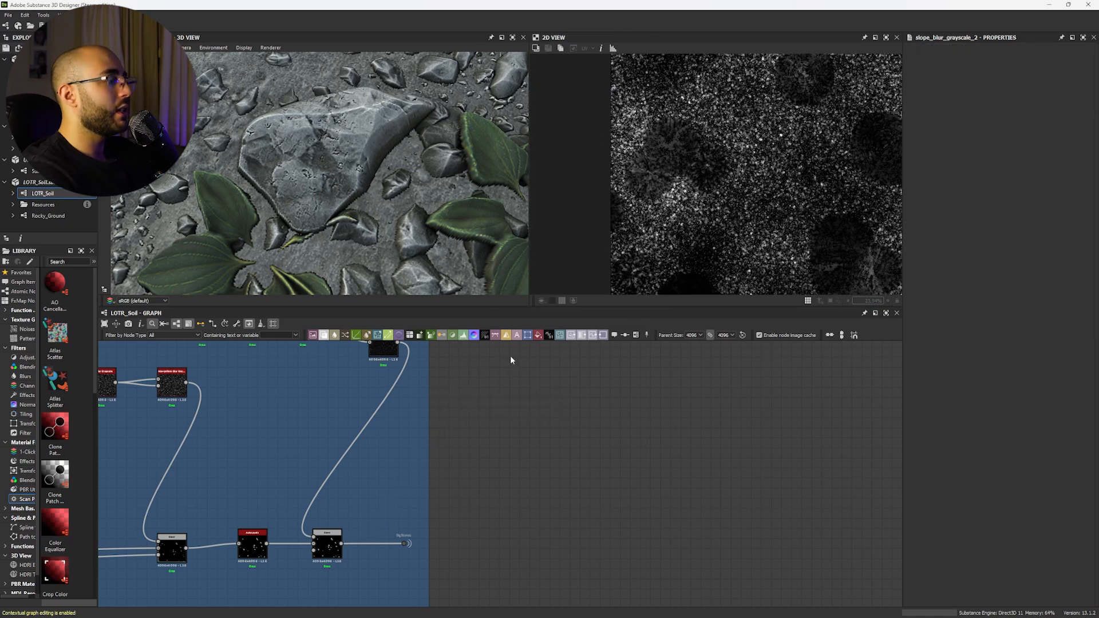
Step: Preview the rock detail chain's original Slope Blur Grayscale and examine its cell edges up close
scroll(540, 569, "down", 4)
scroll(439, 455, "up", 5)
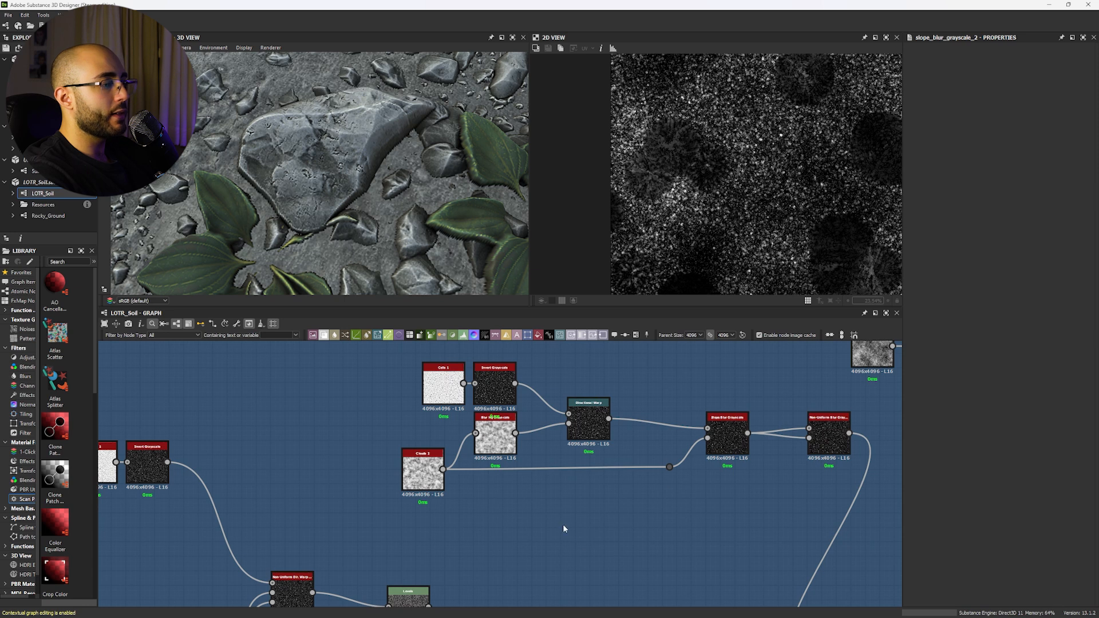
left_click(735, 451)
scroll(686, 211, "up", 5)
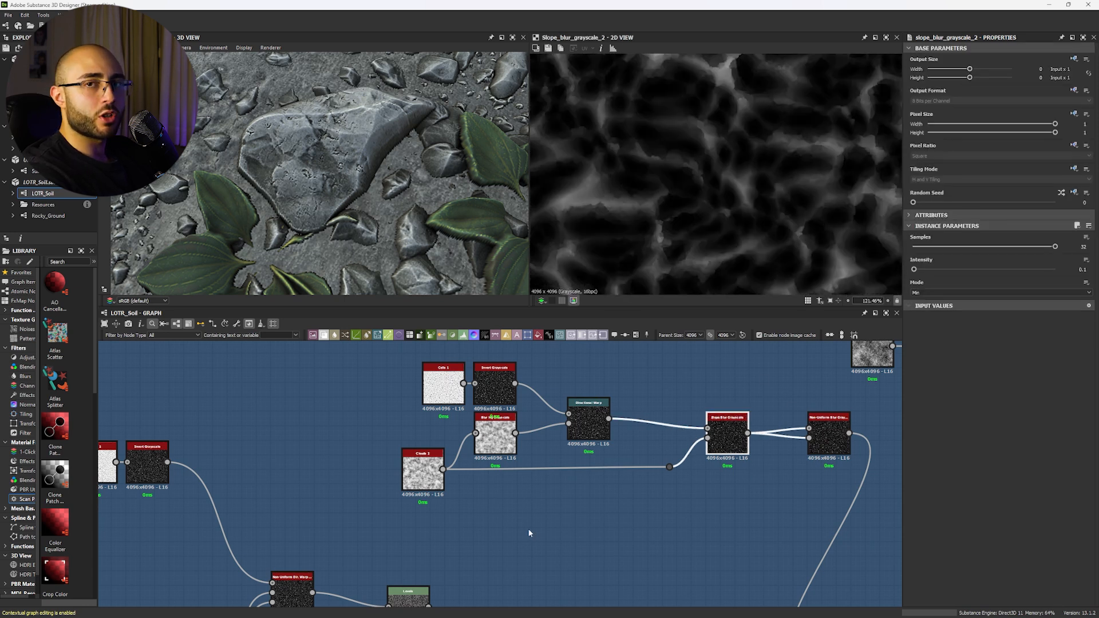
Step: Preview the Edge Detect node early in the rock chain and add a Slope Blur Grayscale from its output
scroll(711, 475, "down", 5)
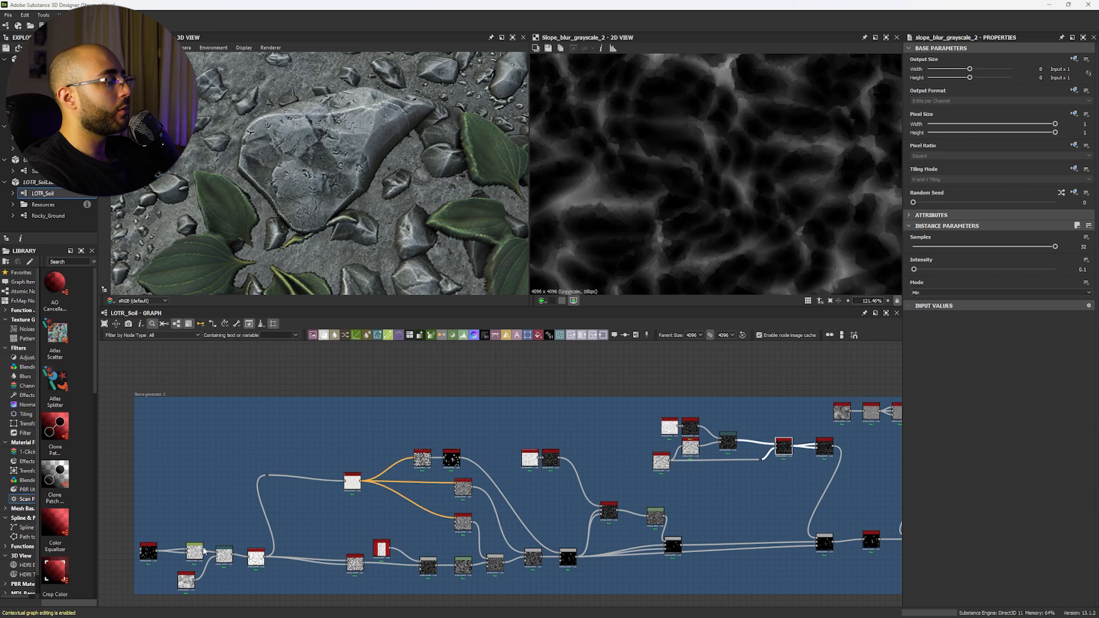
scroll(441, 501, "up", 3)
scroll(241, 478, "up", 1)
middle_click_drag(241, 478, 449, 452)
middle_click_drag(258, 458, 452, 466)
double_click(321, 432)
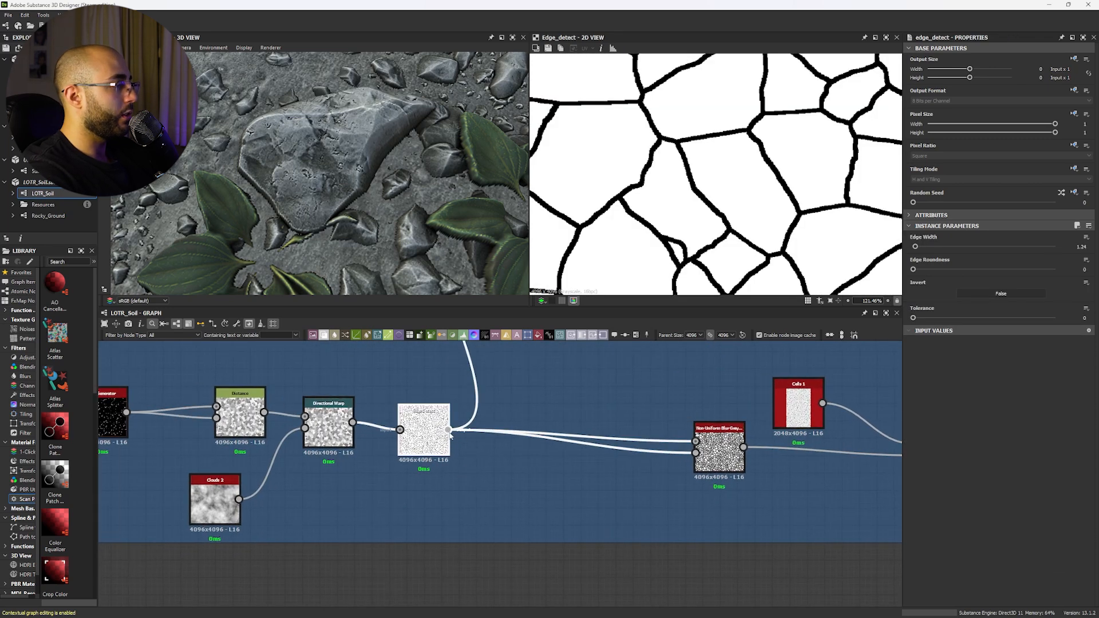
left_click_drag(450, 434, 501, 467)
type("slop")
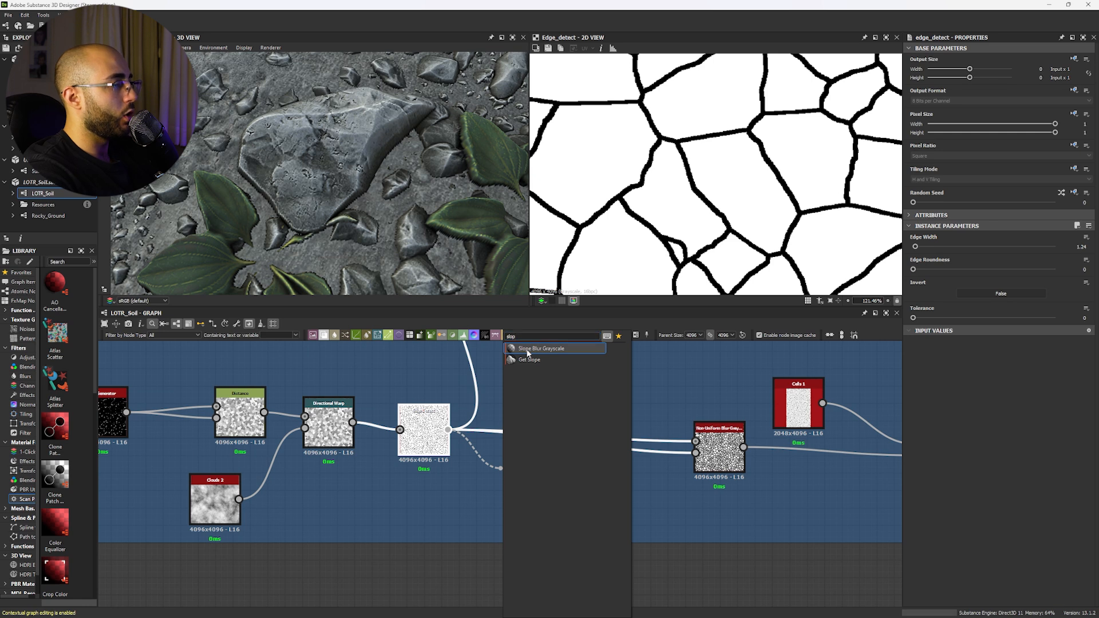
left_click(526, 349)
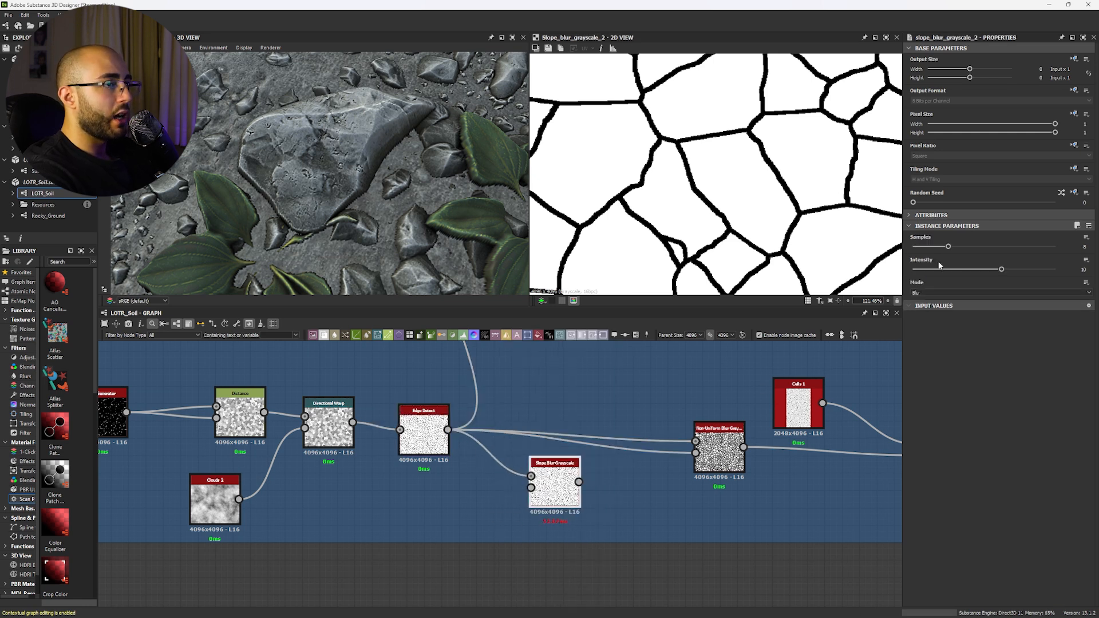
Step: Set the new Slope Blur Grayscale to 32 samples, Min mode and intensity 0.05, with Clouds 2 as its slope input
left_click_drag(947, 246, 1055, 247)
left_click(925, 290)
left_click(924, 301)
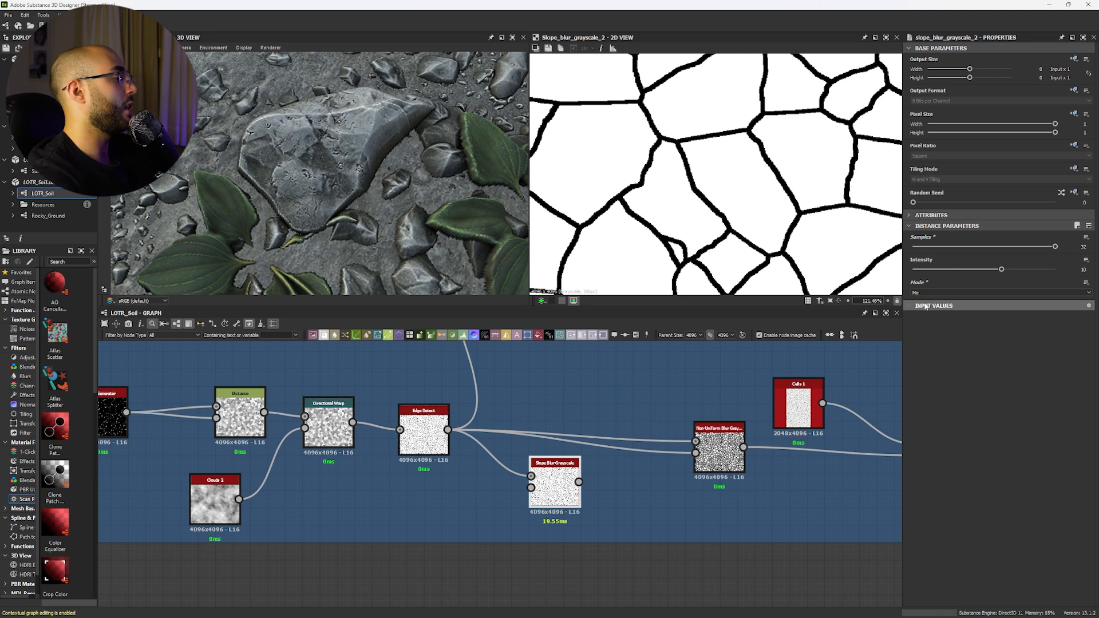
left_click_drag(240, 500, 531, 488)
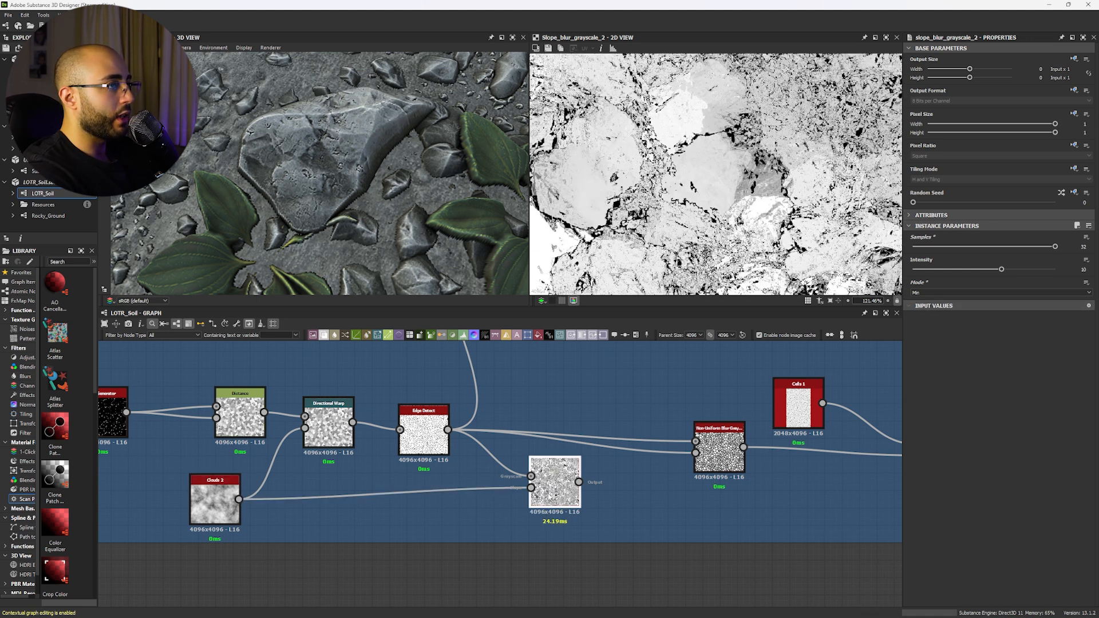
left_click_drag(920, 270, 915, 270)
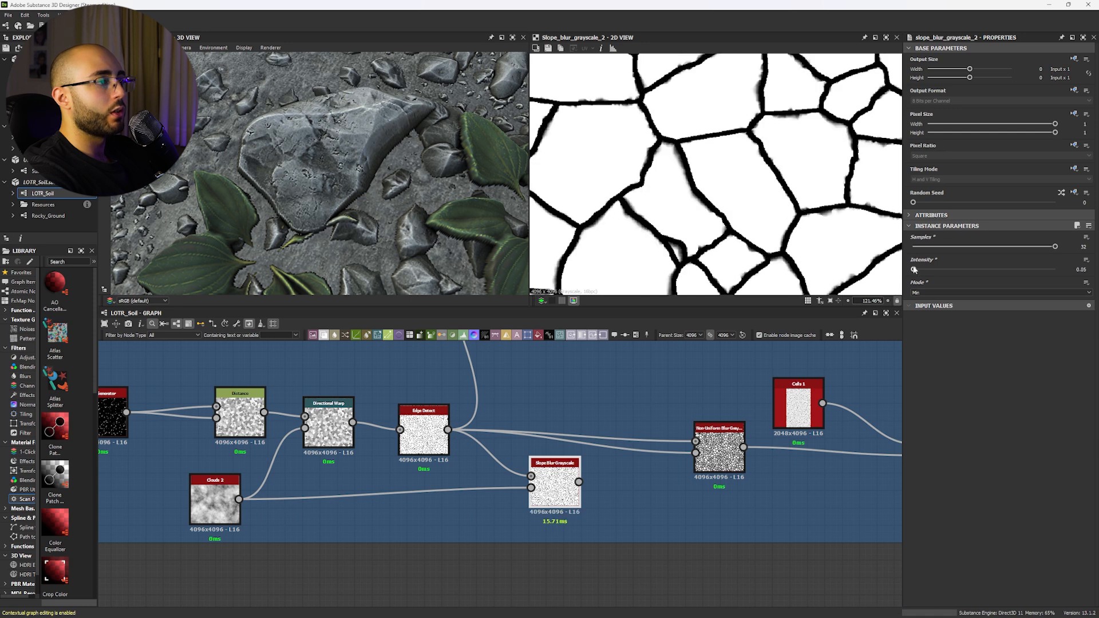
Step: Duplicate the Clouds 2 node and connect the copy as the new Slope Blur Grayscale's slope input
left_click(219, 508)
key("ctrl+c")
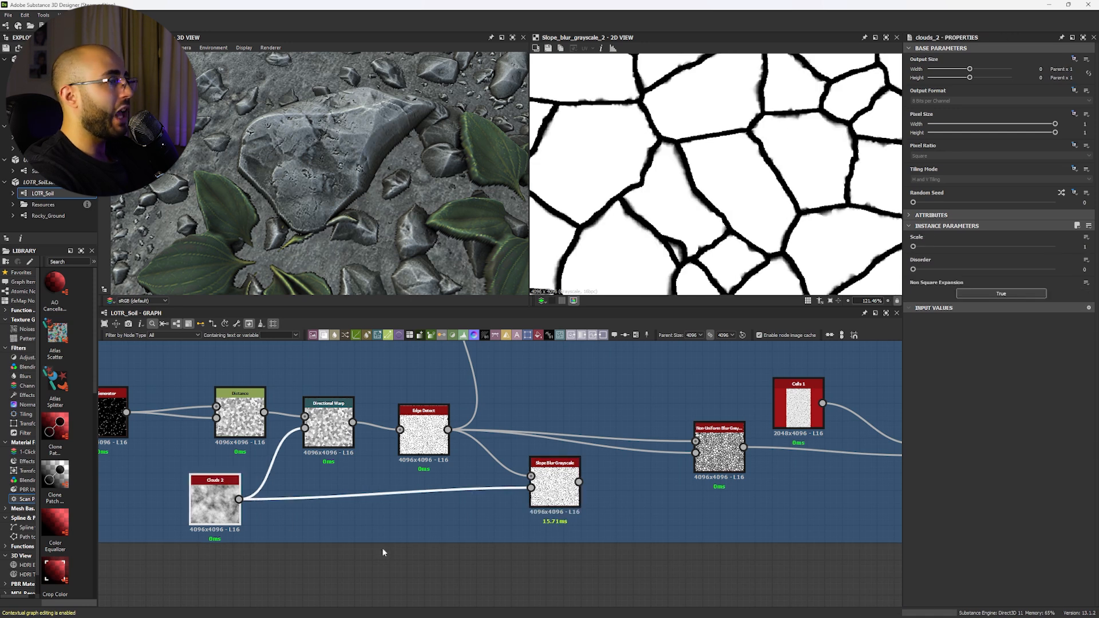
key("ctrl+v")
left_click(386, 548)
key("f")
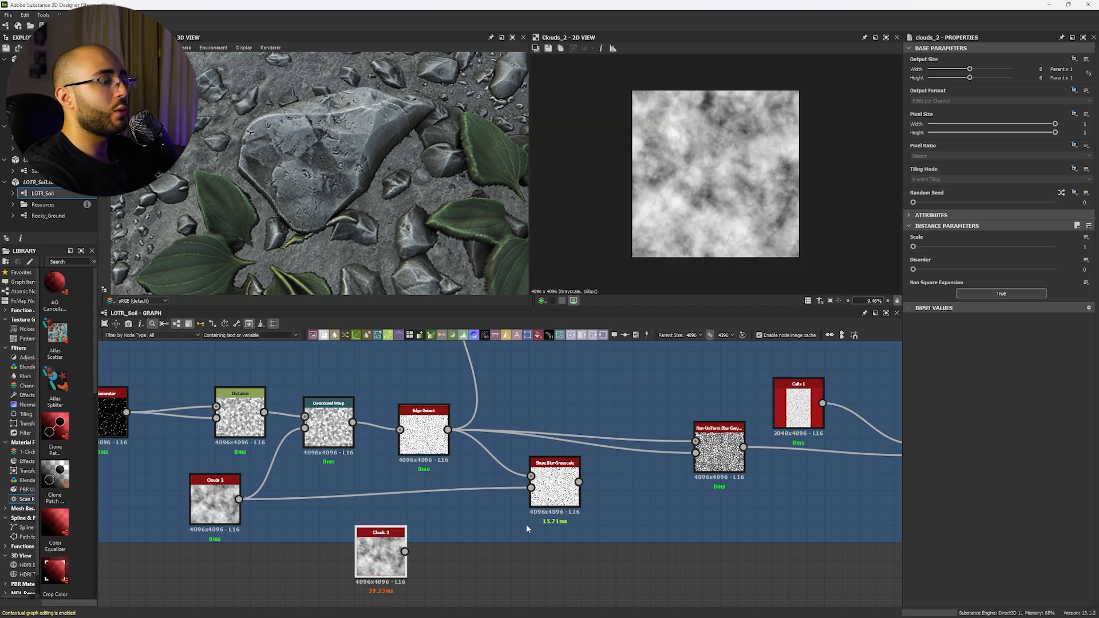
double_click(554, 492)
left_click_drag(404, 551, 531, 488)
scroll(608, 267, "up", 5)
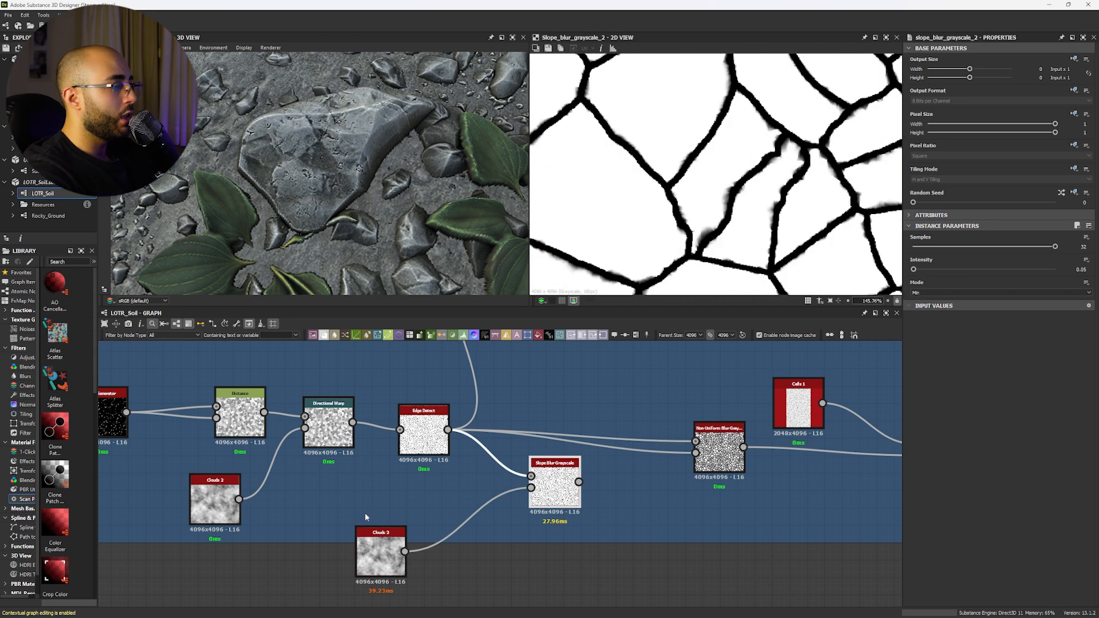
Step: Set the copied Clouds 2 node's scale to 5 while previewing the Slope Blur Grayscale
left_click(820, 301)
left_click_drag(914, 250, 996, 252)
left_click(554, 486)
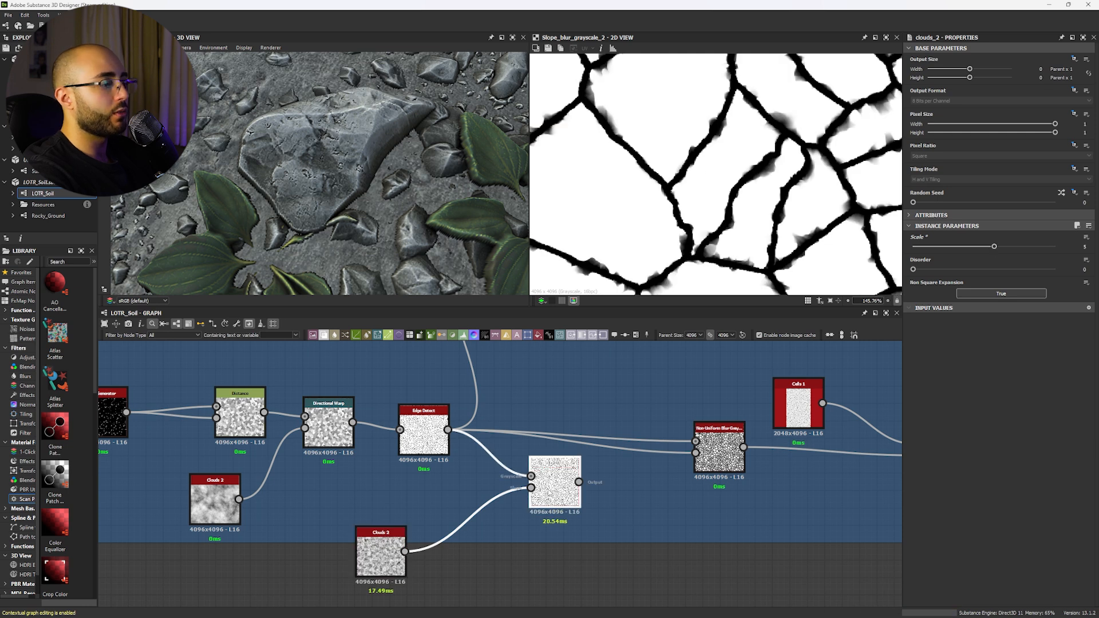
Step: Add a Blend node with Edge Detect as its background and the new Slope Blur Grayscale as its foreground
left_click_drag(448, 429, 559, 566)
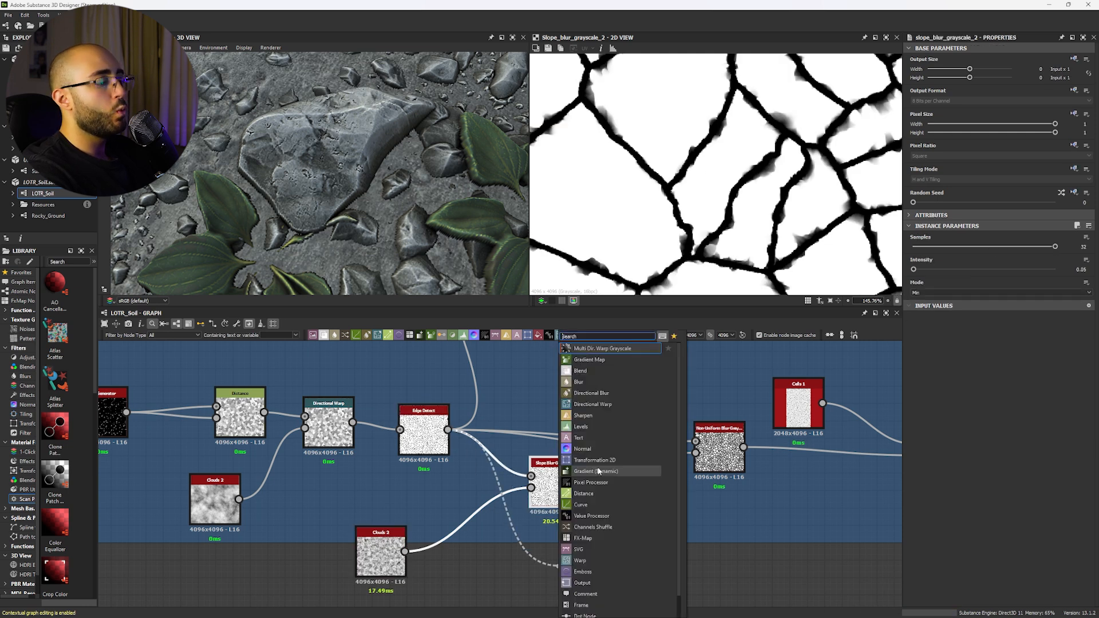
left_click(598, 370)
middle_click_drag(585, 478, 538, 438)
left_click_drag(533, 441, 519, 516)
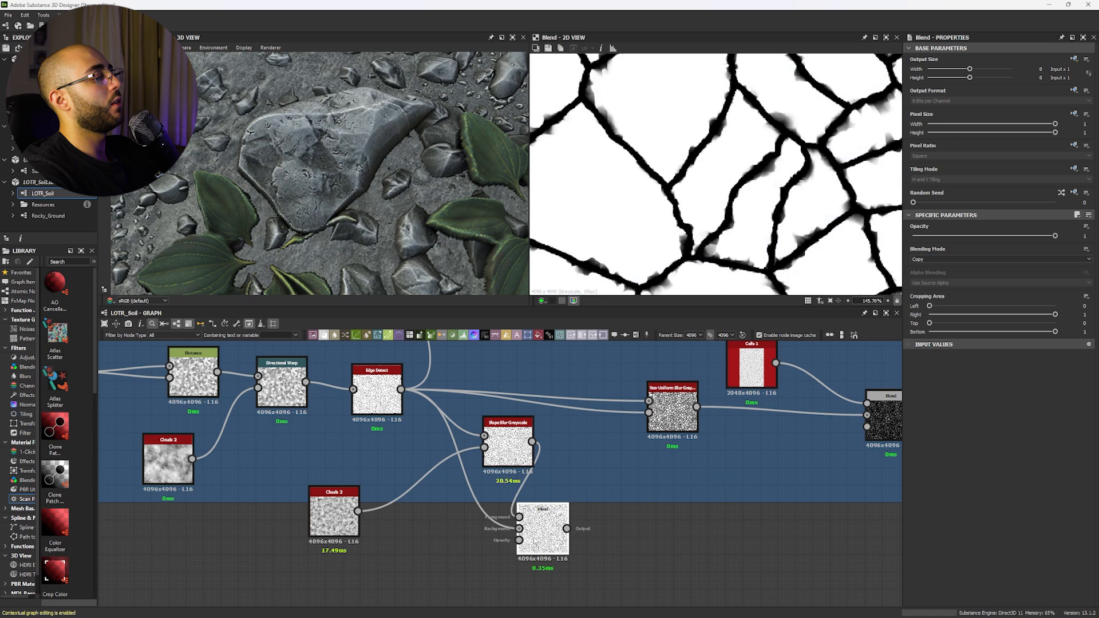
Step: Add a Gaussian Spots 1 node and connect it as the Blend's opacity mask
middle_click_drag(383, 564, 526, 504)
key("space")
type("levels")
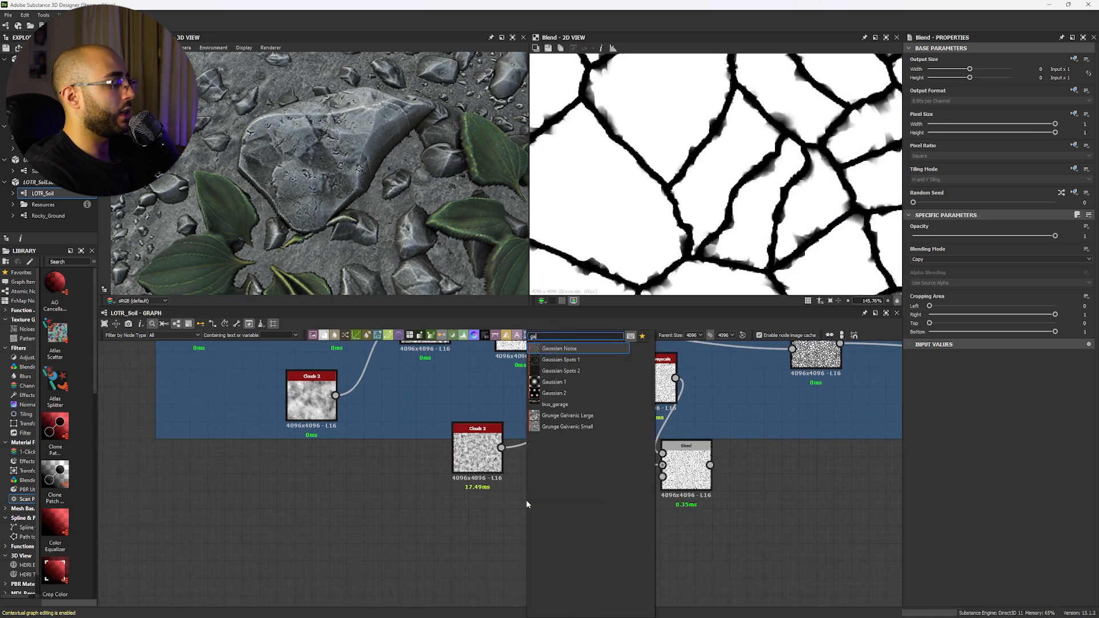
key("Escape")
left_click_drag(525, 503, 619, 526)
left_click(686, 466)
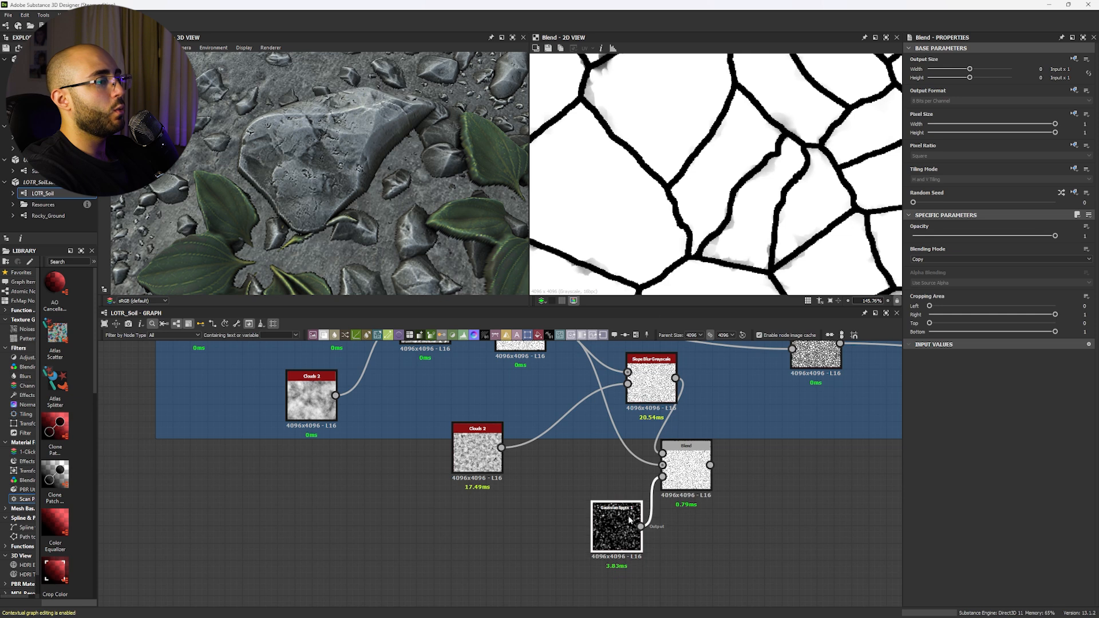
Step: Preview the Slope Blur Grayscale to compare its full chipping with the masked Blend result
scroll(632, 160, "down", 2)
scroll(631, 160, "up", 5)
middle_click_drag(742, 426, 628, 458)
double_click(536, 411)
middle_click_drag(595, 412, 581, 469)
Step: Try a copy of the Edge Detect node on the Blend's output
left_click(391, 412)
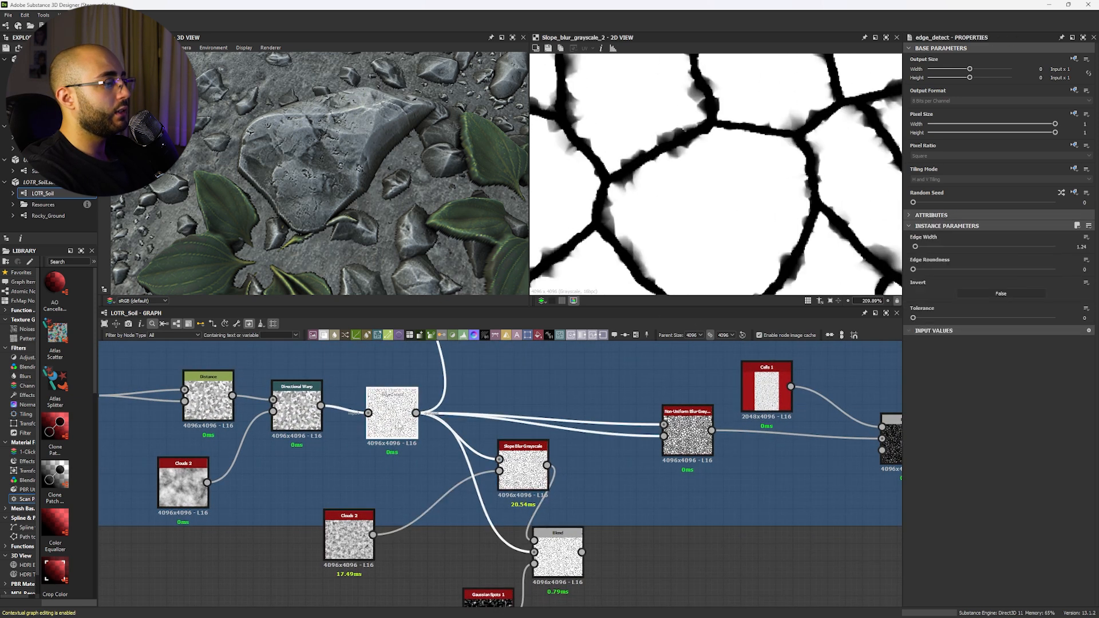
key("ctrl+v")
left_click_drag(581, 552, 603, 483)
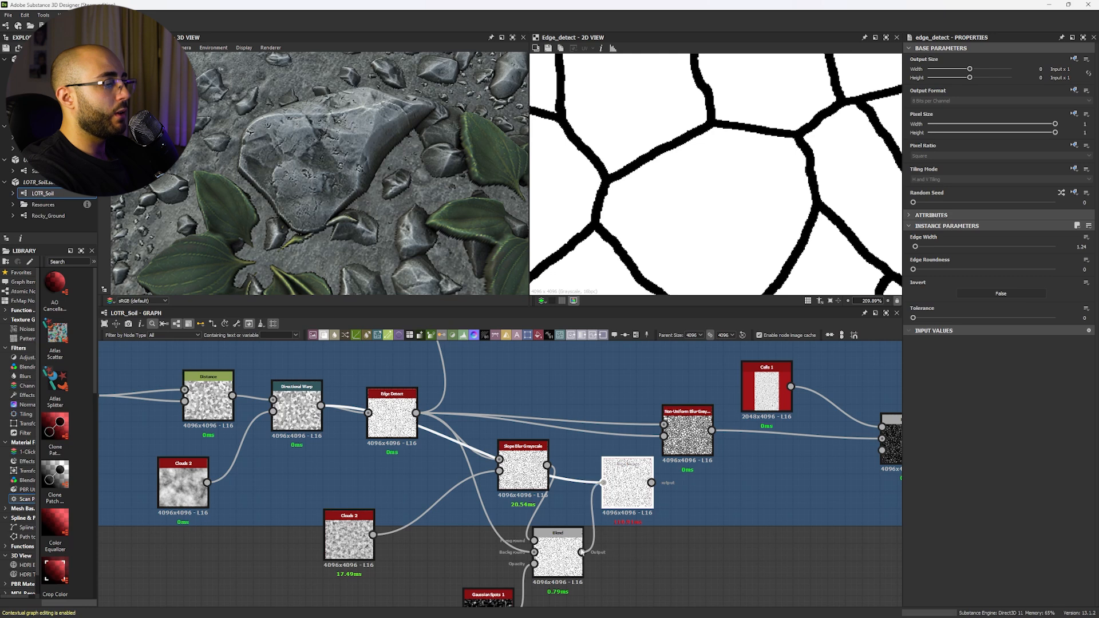
scroll(677, 199, "down", 4)
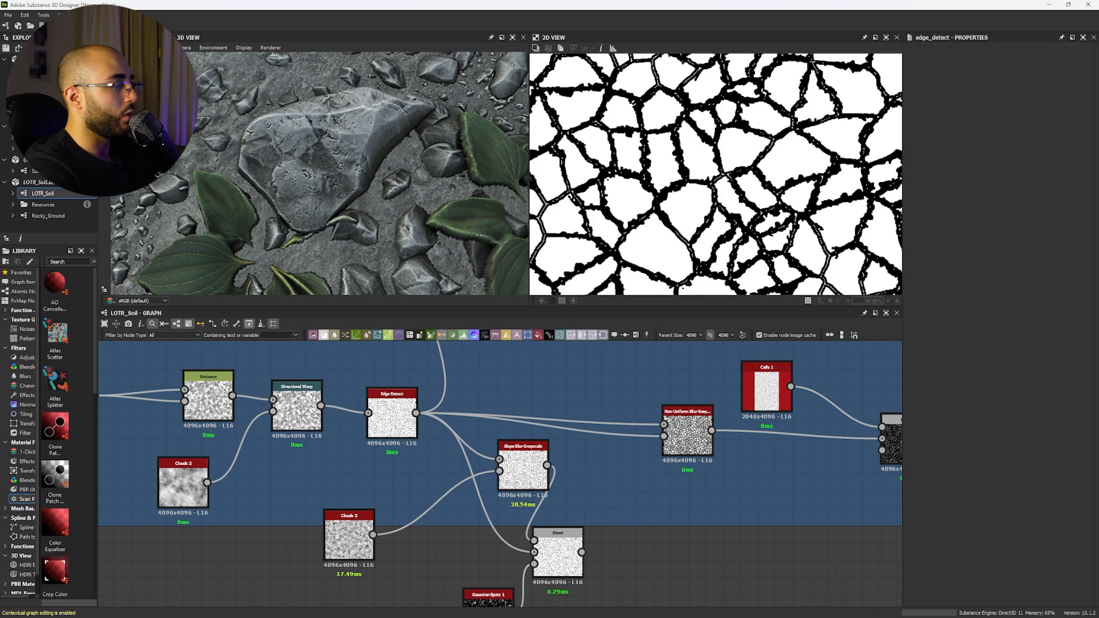
Step: Add a Threshold node from the Blend's output and preview its edges up close
left_click_drag(625, 556, 625, 557)
type("th")
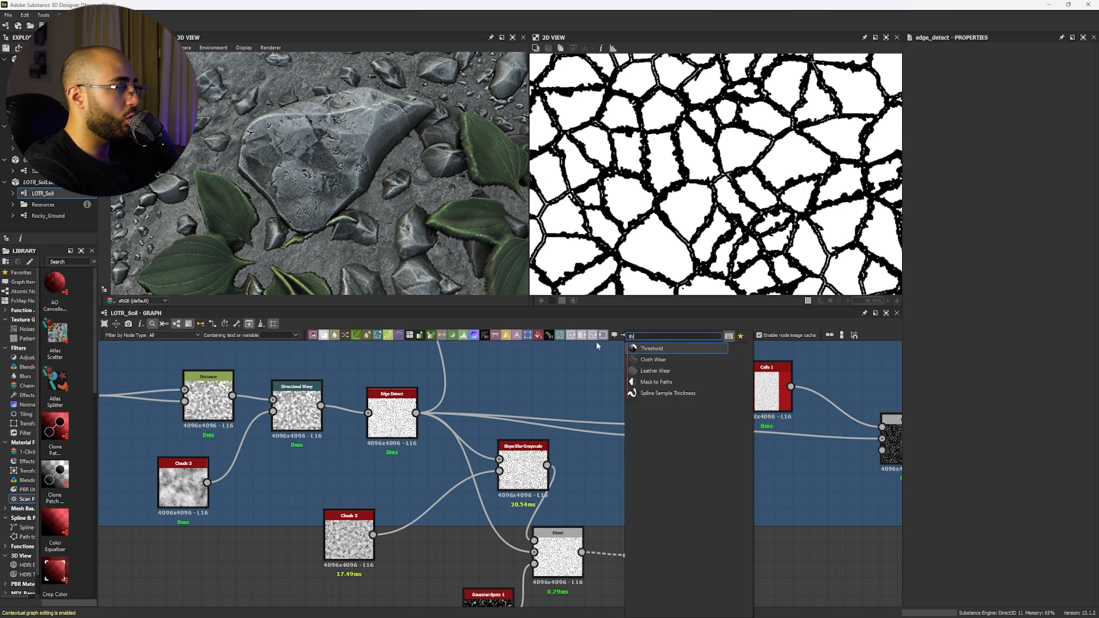
left_click(658, 348)
scroll(811, 247, "up", 5)
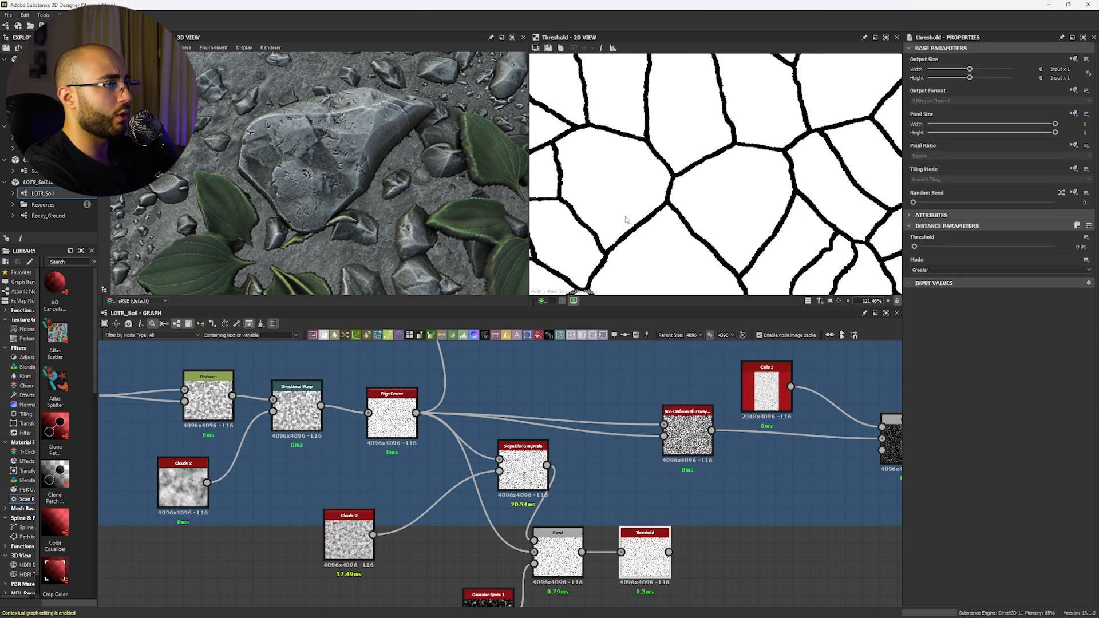
Step: Compare the Threshold with the Edge Detect node and set the threshold value to 0.65
double_click(392, 413)
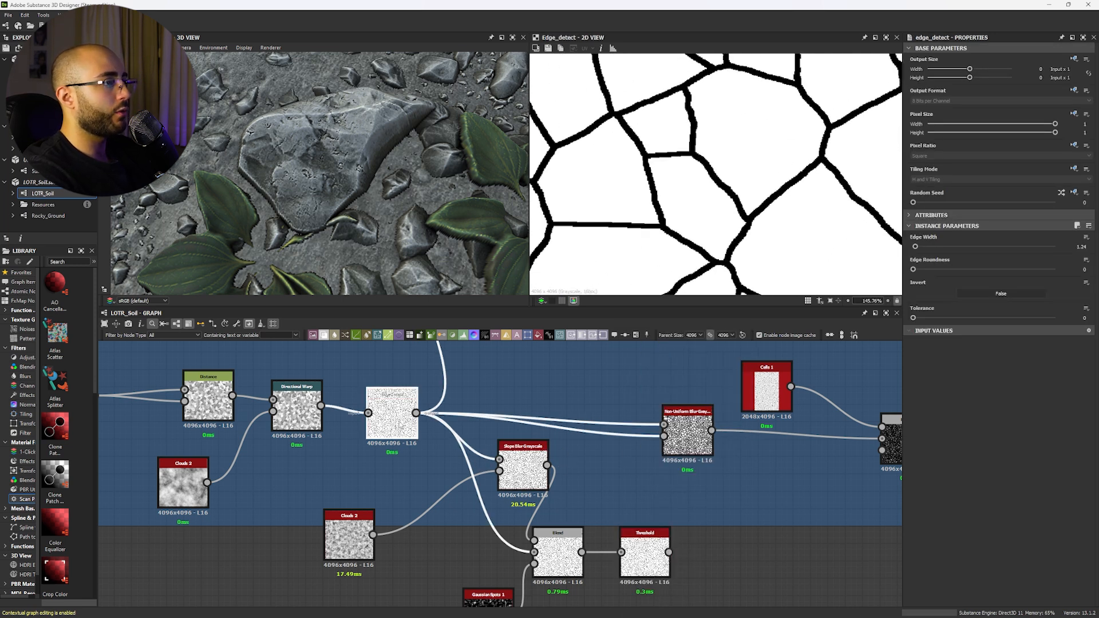
double_click(645, 560)
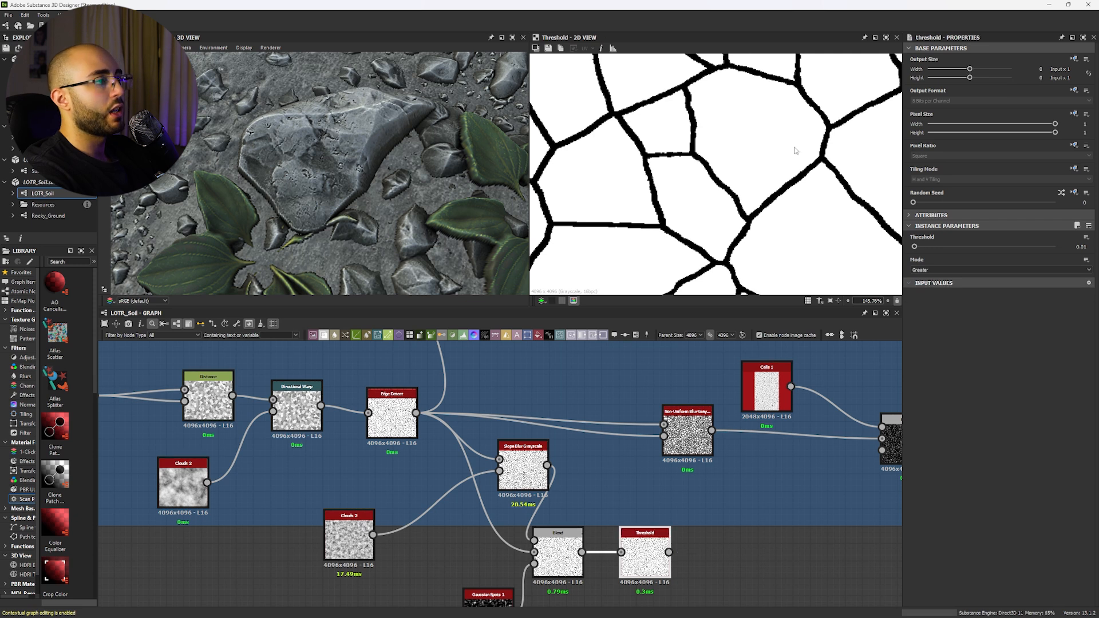
left_click_drag(914, 246, 1004, 246)
scroll(660, 233, "down", 8)
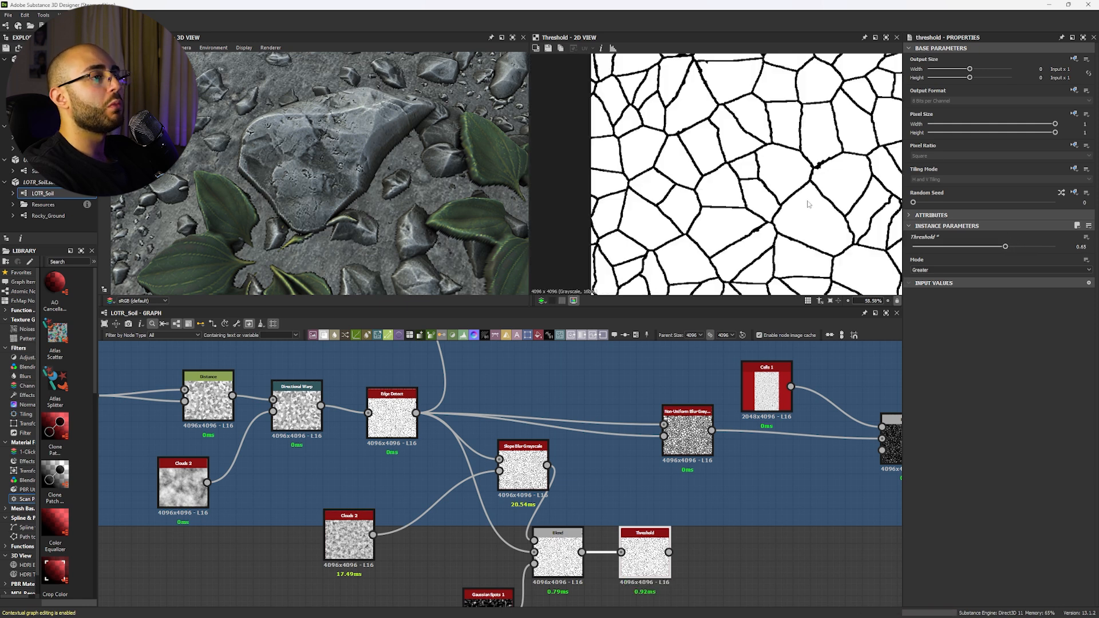
scroll(788, 258, "up", 6)
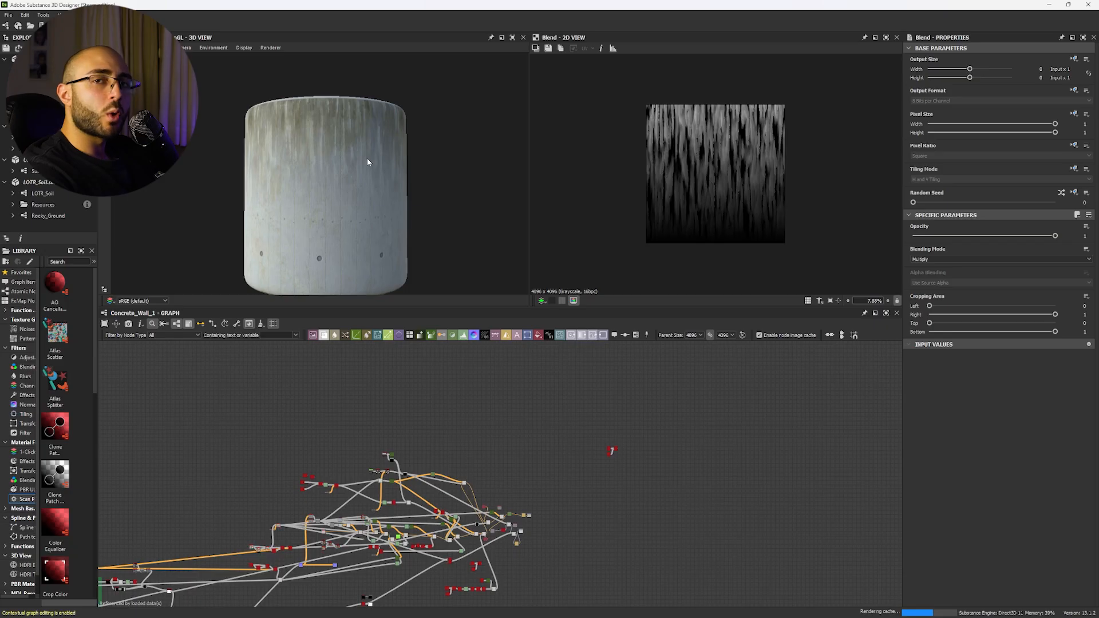
Step: Examine the vertical leak stains on the Concrete_Wall_1 cylinder
scroll(367, 162, "up", 3)
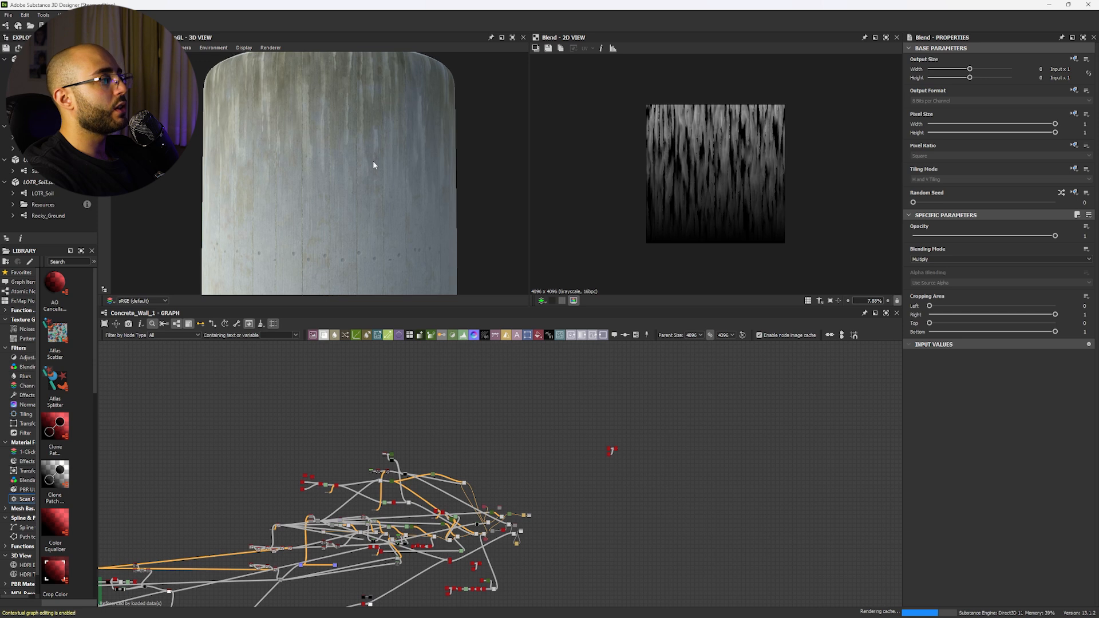
scroll(400, 216, "down", 4)
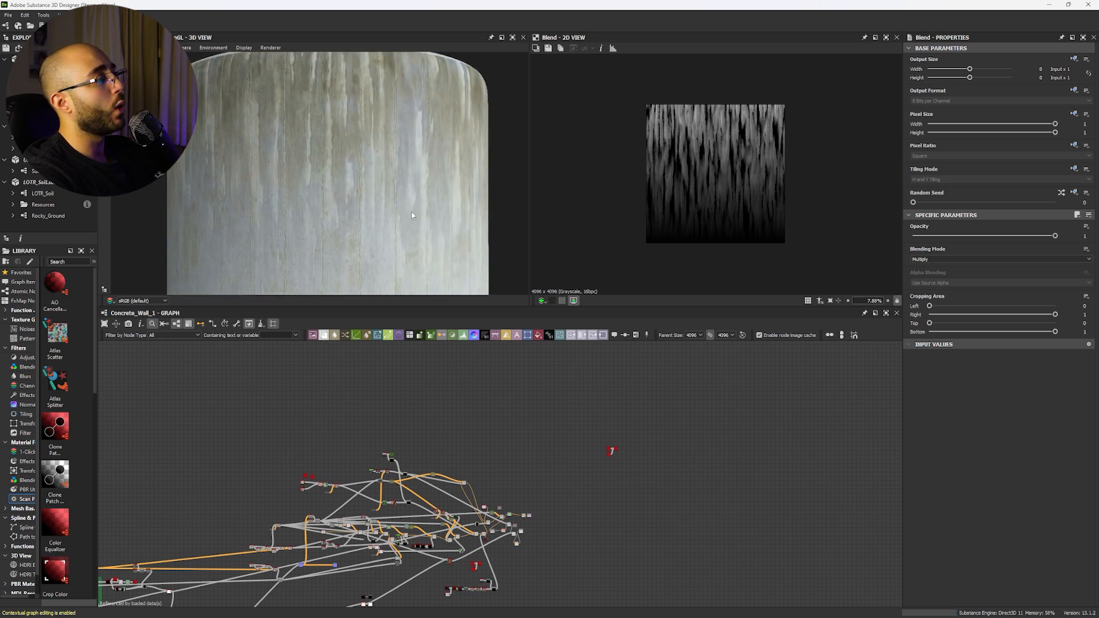
scroll(144, 273, "down", 2)
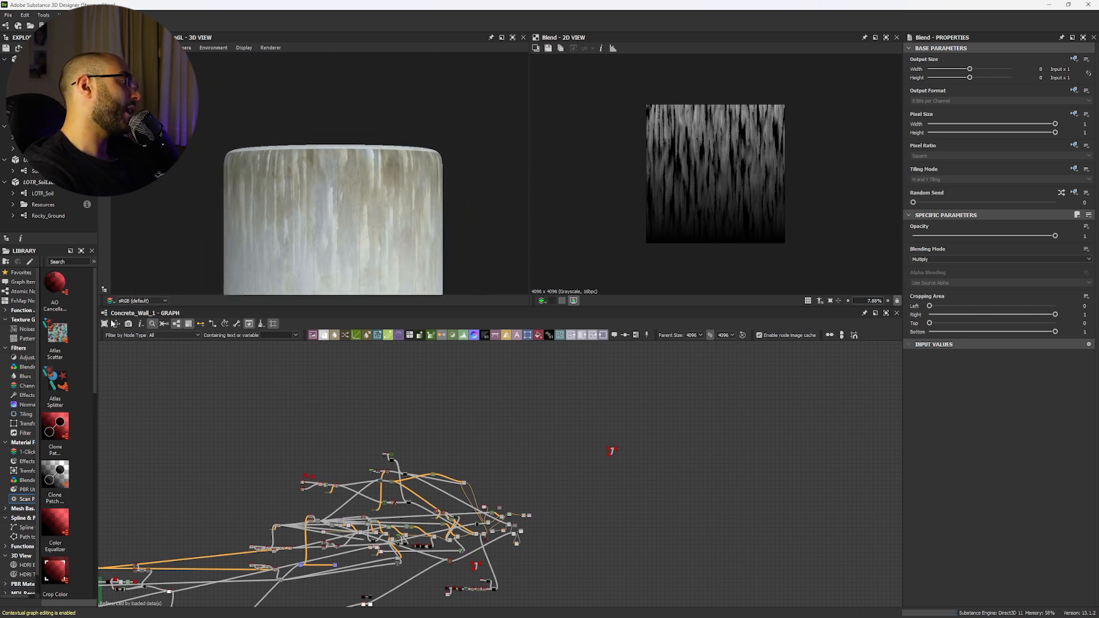
scroll(321, 385, "up", 10)
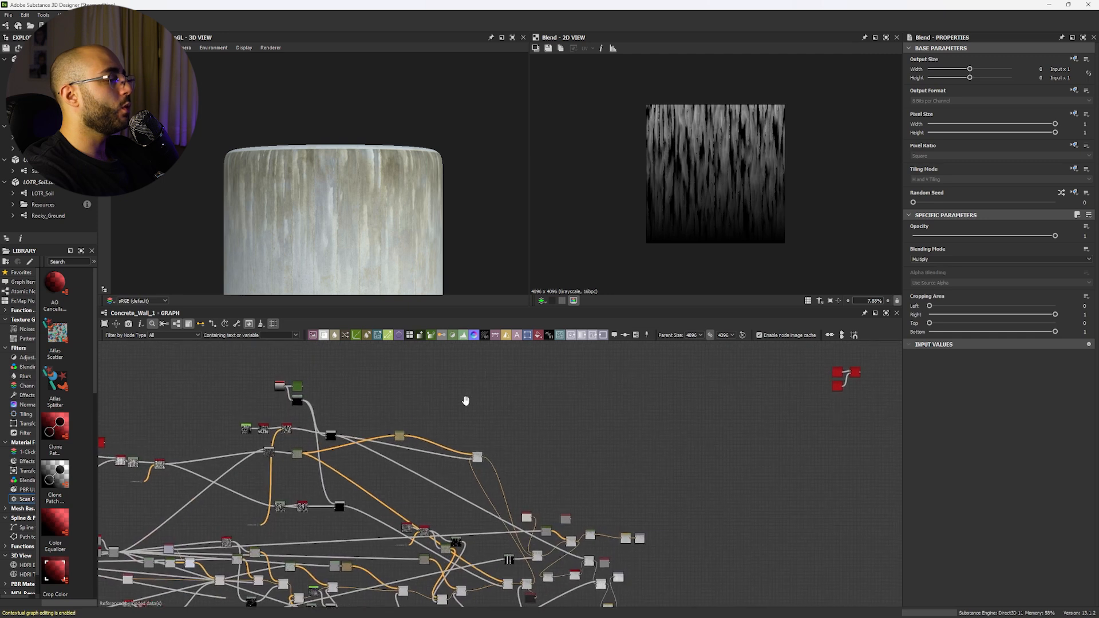
Step: Search the node list for "grunge leak", then close it without adding a node
key("space")
type("grunge ")
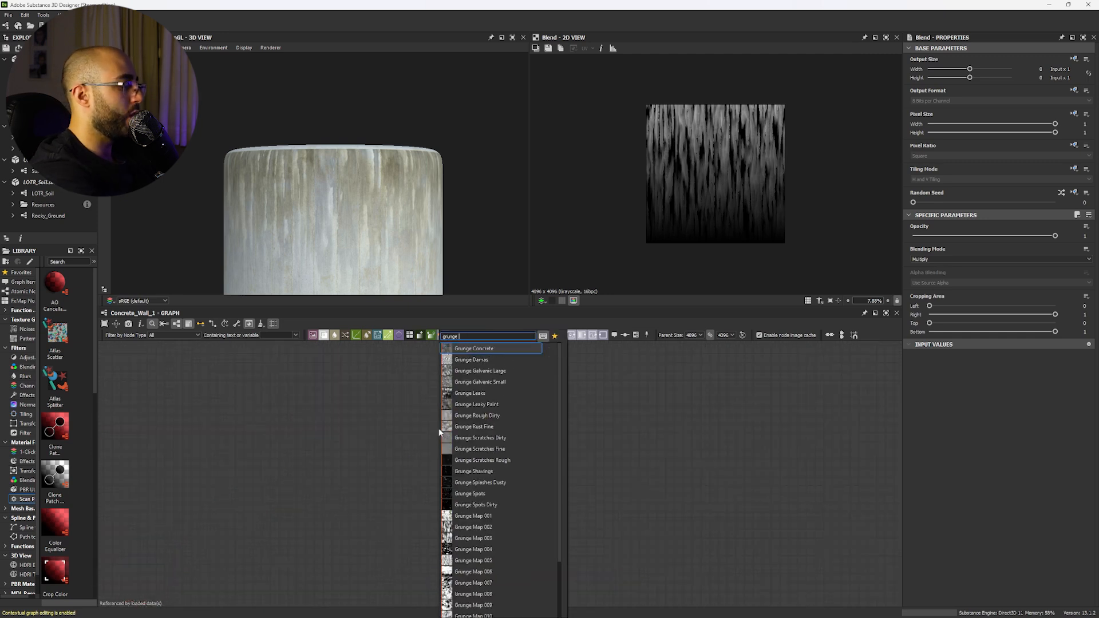
type("leak")
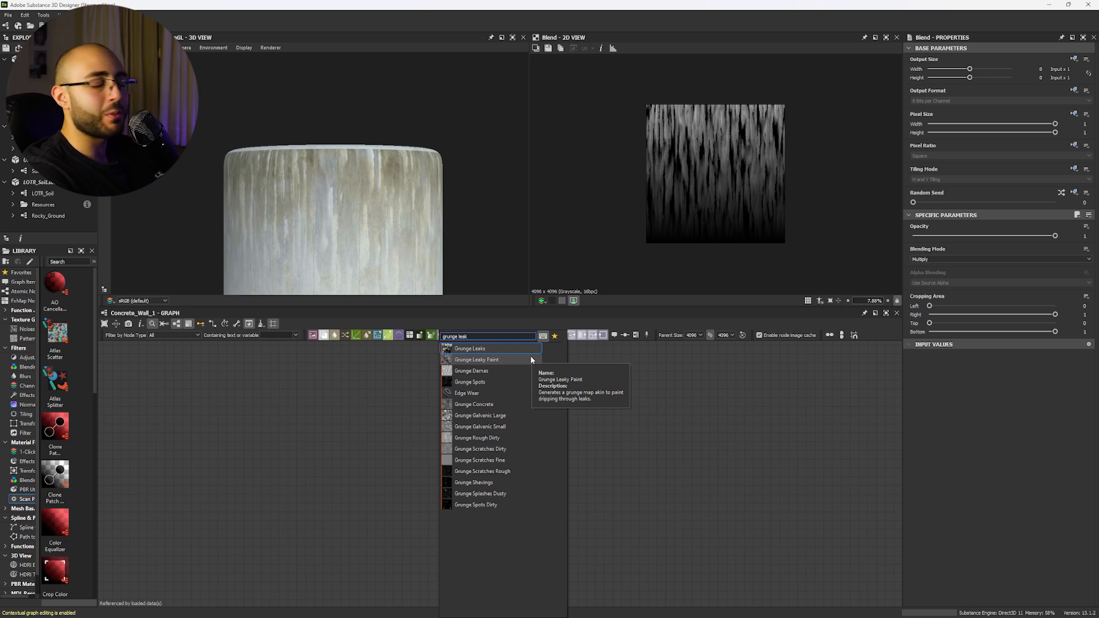
left_click(690, 392)
Step: Inspect the concrete wall's leak streaks on the cylinder and in the Blend mask, and locate their node chain
middle_click_drag(358, 272, 343, 194)
left_click_drag(343, 194, 389, 215)
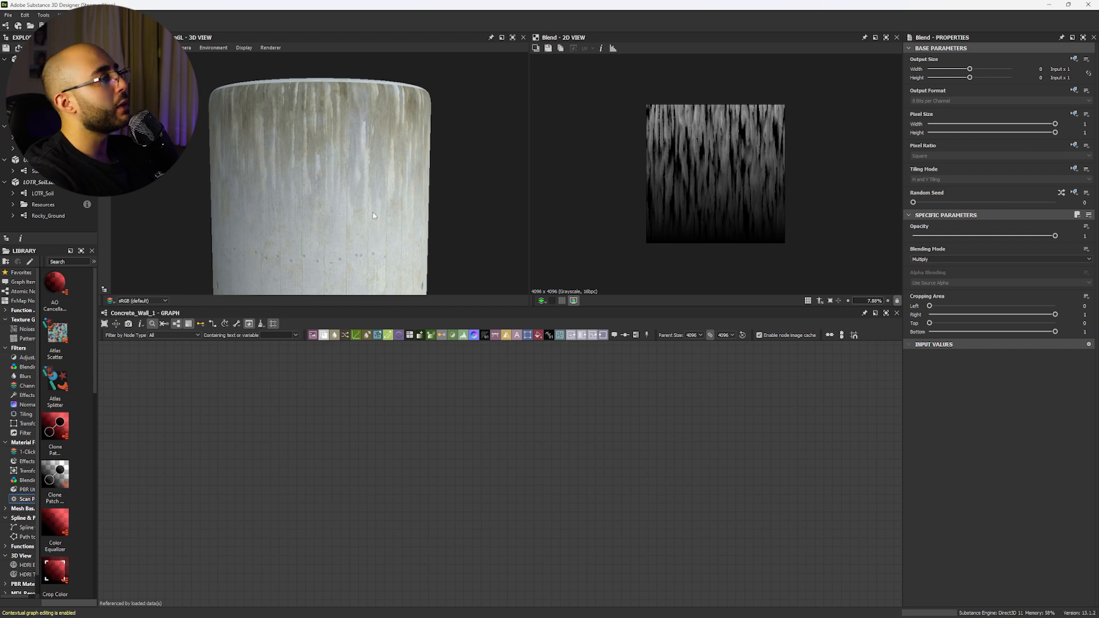
scroll(372, 211, "up", 3)
left_click_drag(371, 200, 380, 219)
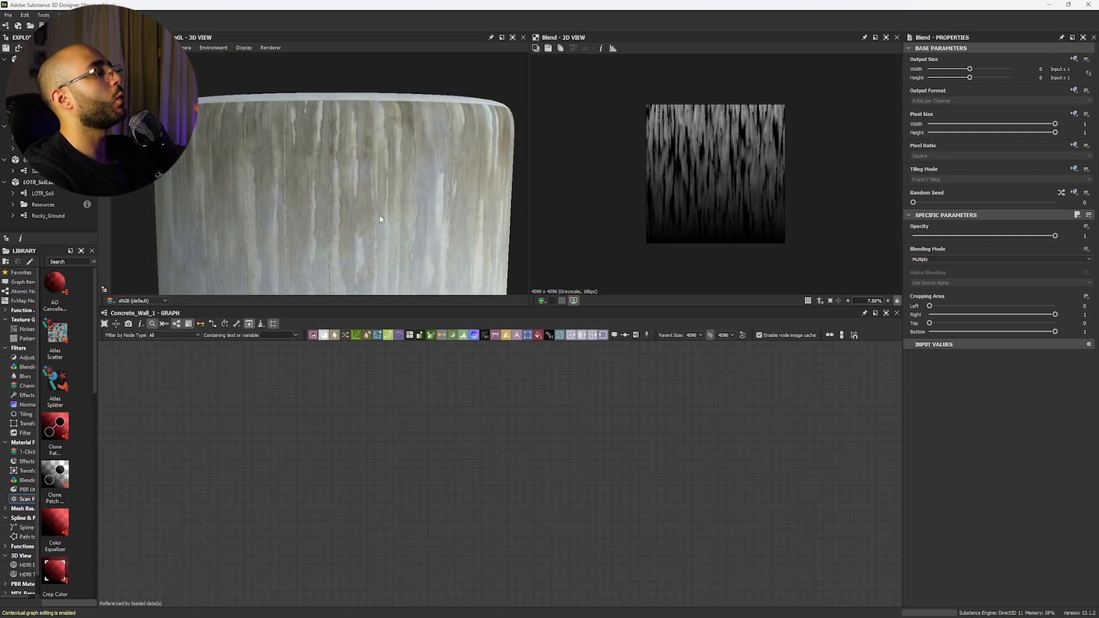
scroll(750, 171, "up", 5)
scroll(775, 233, "down", 3)
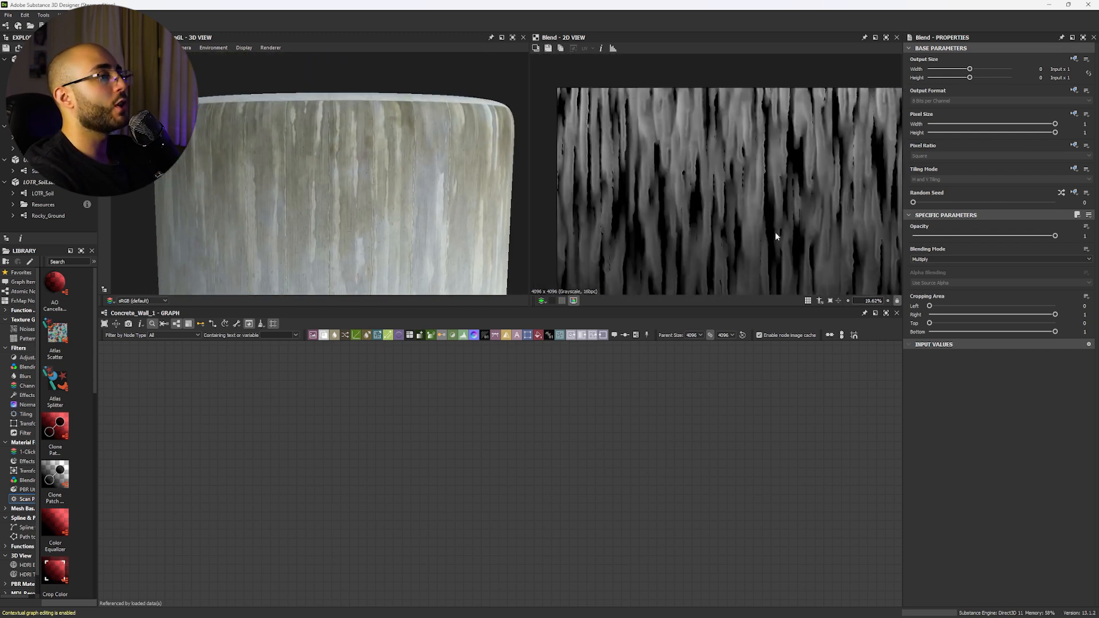
scroll(674, 176, "up", 3)
scroll(470, 463, "down", 3)
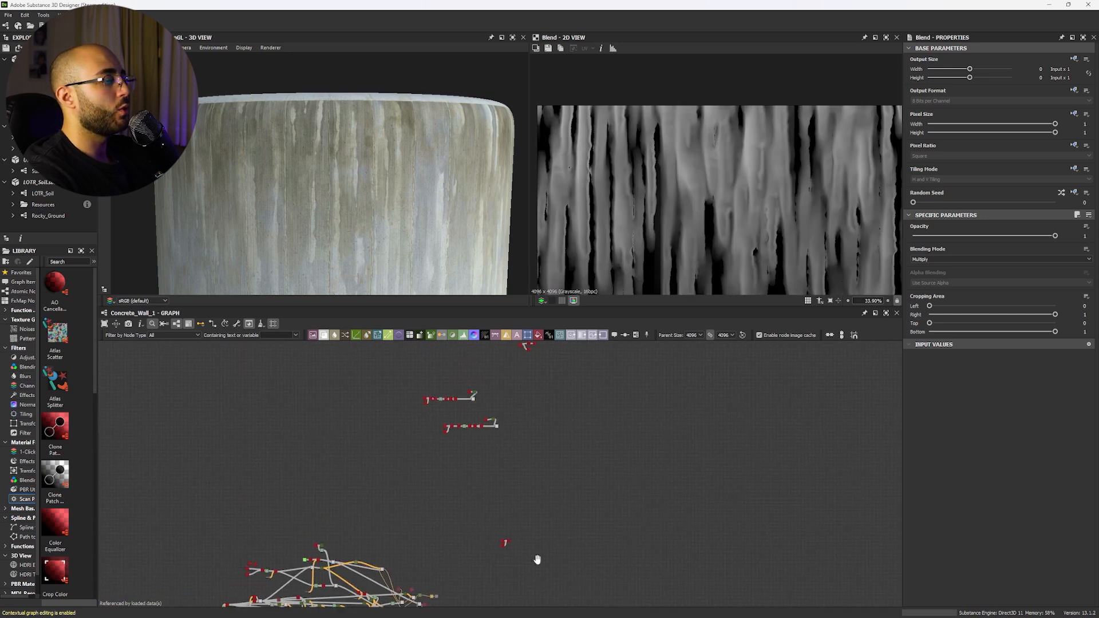
scroll(444, 448, "up", 5)
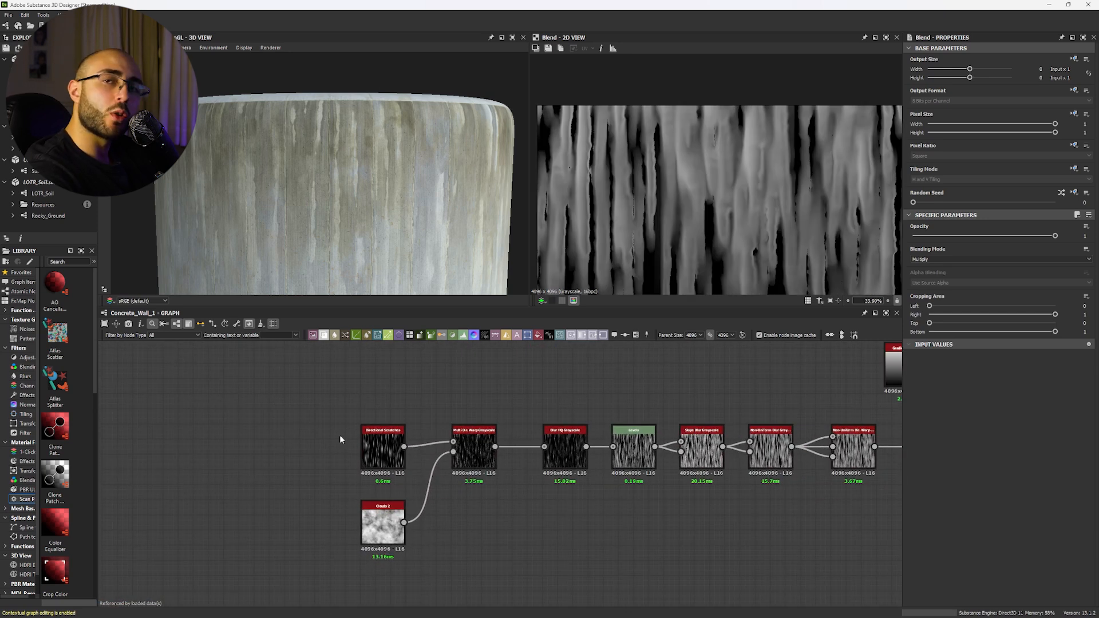
Step: Preview the Directional Scratches node that starts the leak chain and survey the nodes following it
left_click(374, 453)
scroll(374, 453, "up", 2)
double_click(375, 452)
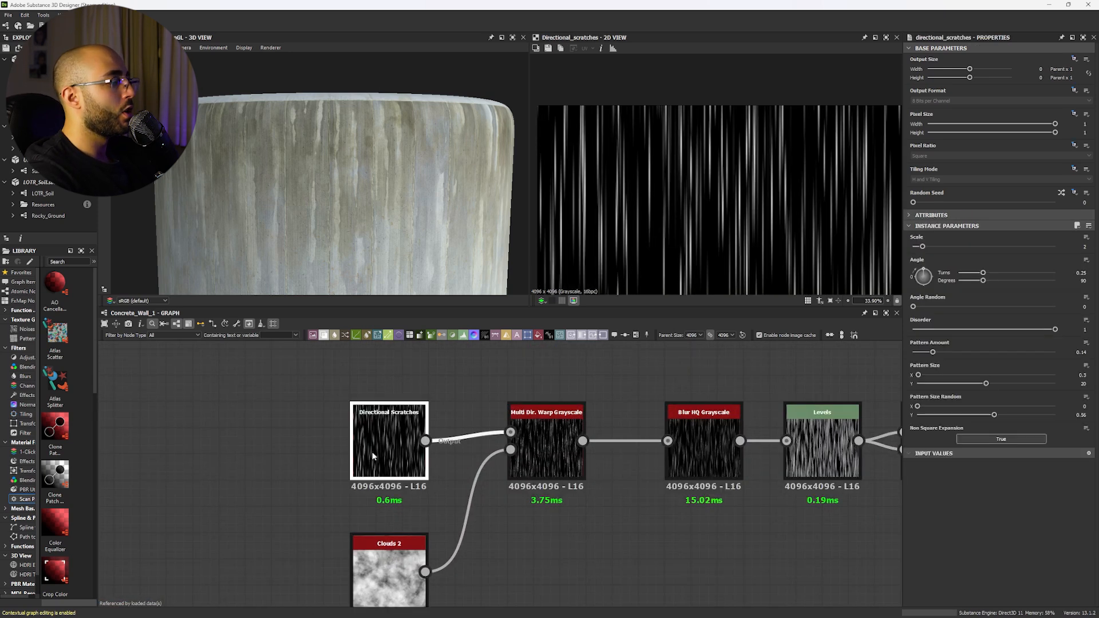
scroll(633, 198, "down", 5)
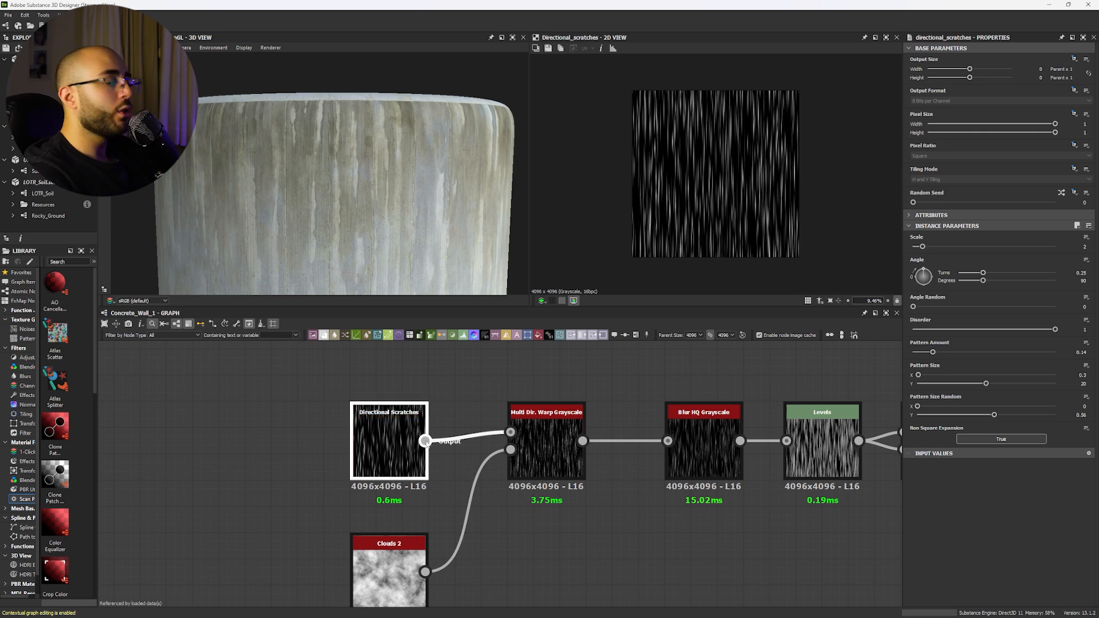
middle_click_drag(722, 413, 690, 407)
scroll(768, 430, "down", 3)
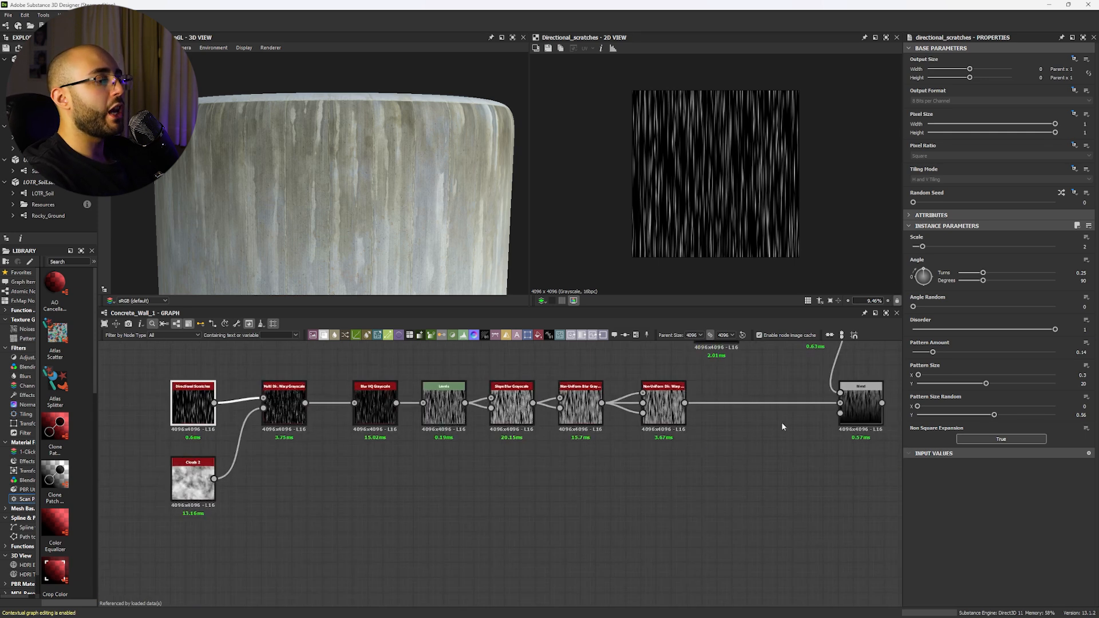
Step: Try a different angle on Directional Scratches, restore it to 90 degrees, and inspect the scratch pattern
middle_click_drag(768, 431, 579, 483)
double_click(466, 469)
middle_click_drag(466, 469, 789, 475)
mouse_move(926, 274)
left_mouse_down()
mouse_move(936, 286)
mouse_move(913, 304)
mouse_move(928, 286)
left_mouse_up()
double_click(439, 435)
scroll(650, 216, "up", 3)
scroll(650, 217, "up", 1)
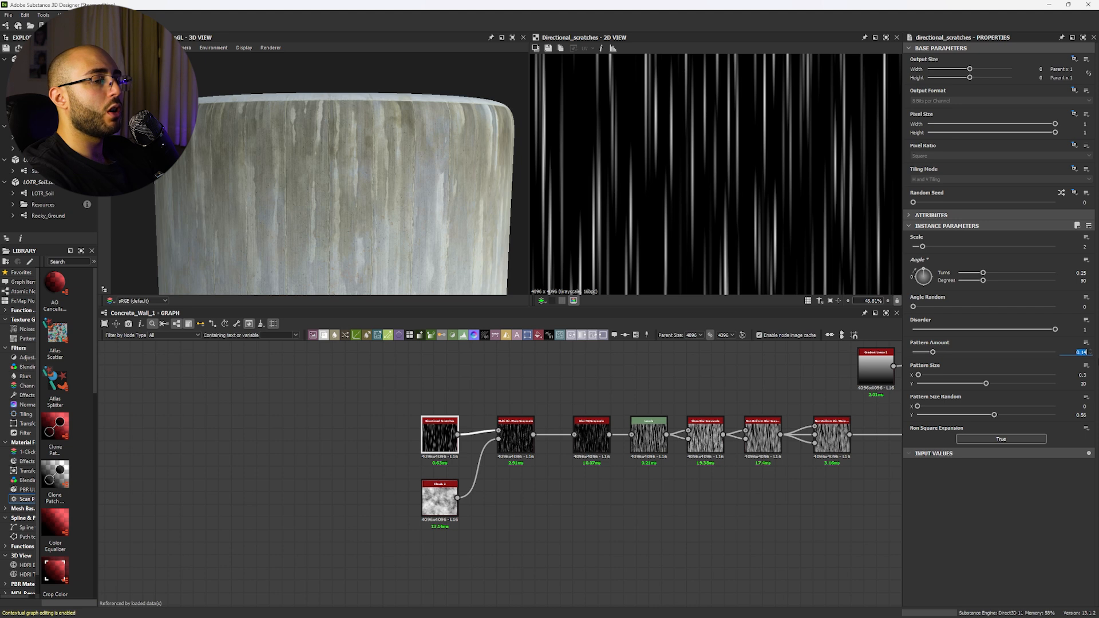
scroll(731, 216, "down", 8)
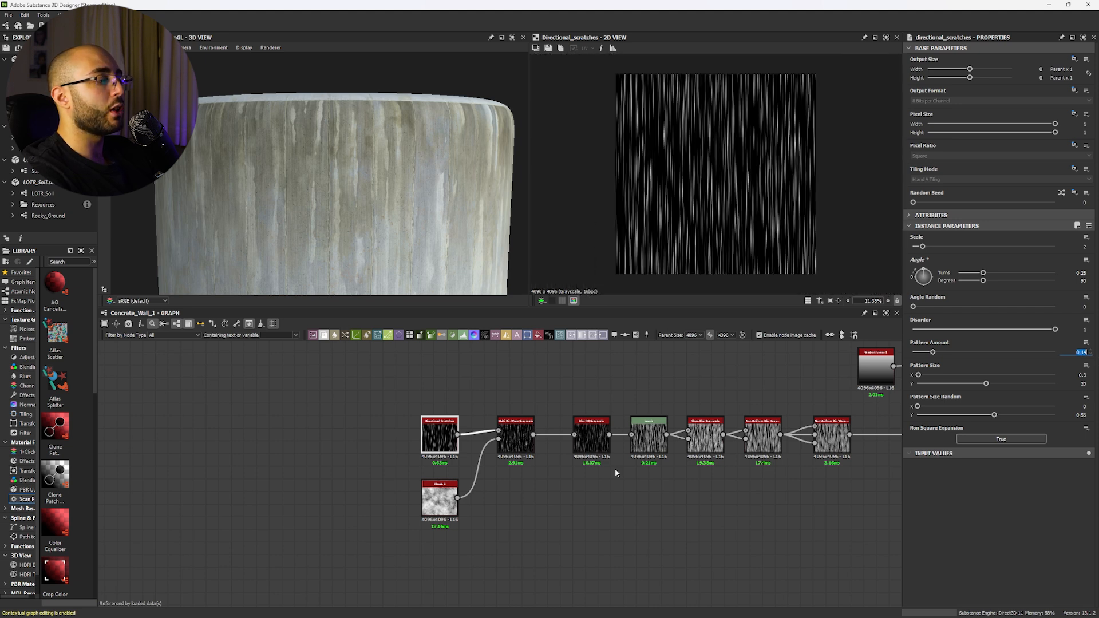
scroll(615, 468, "down", 2)
Step: Preview the chain's last warp node while raising the Directional Scratches' pattern amount to 0.86 and returning it to 0.14
double_click(664, 435)
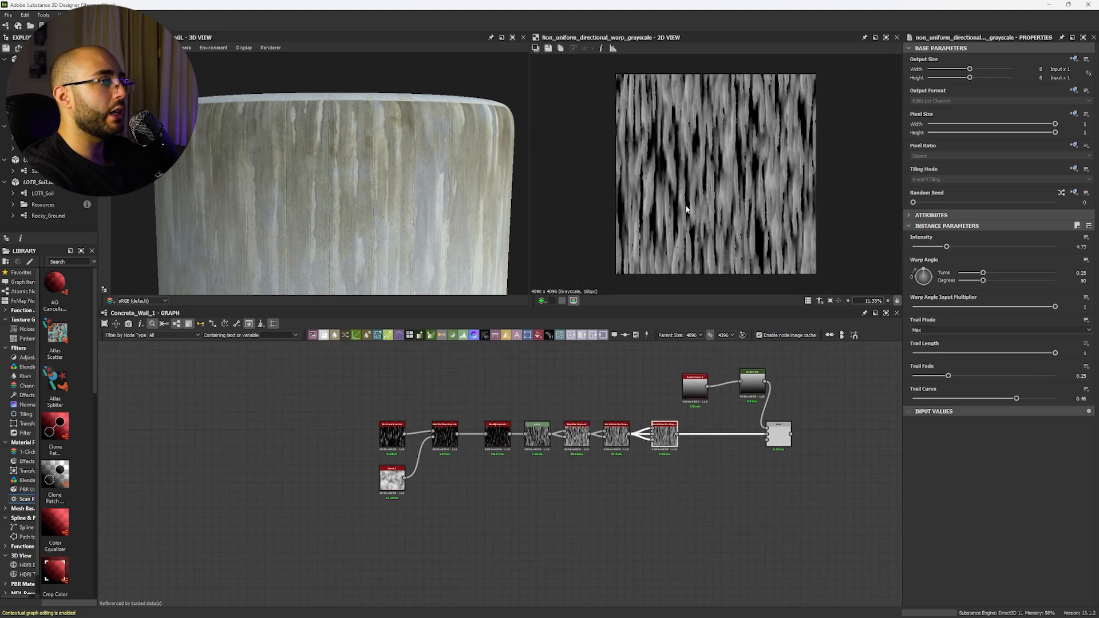
scroll(385, 435, "up", 3)
left_click(396, 393)
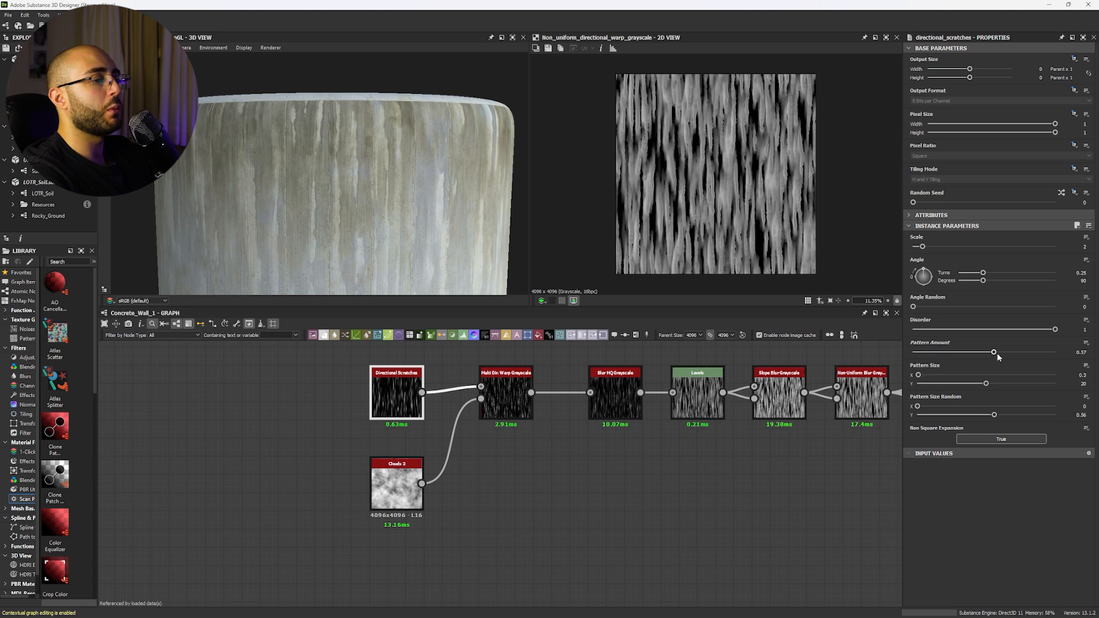
left_click_drag(997, 356, 1034, 356)
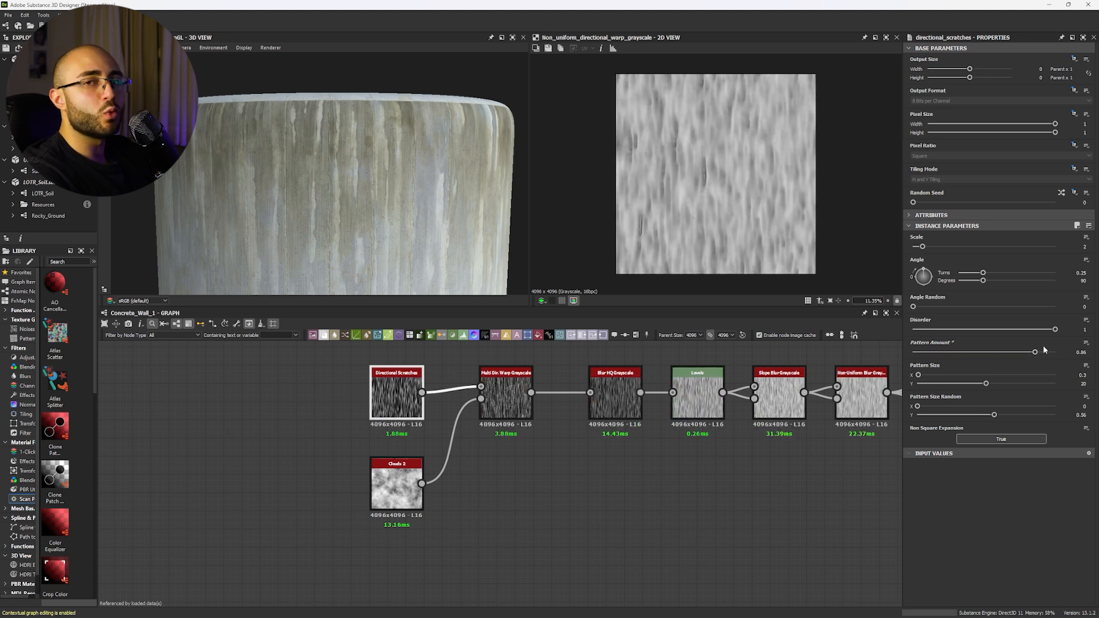
left_click_drag(1035, 351, 932, 351)
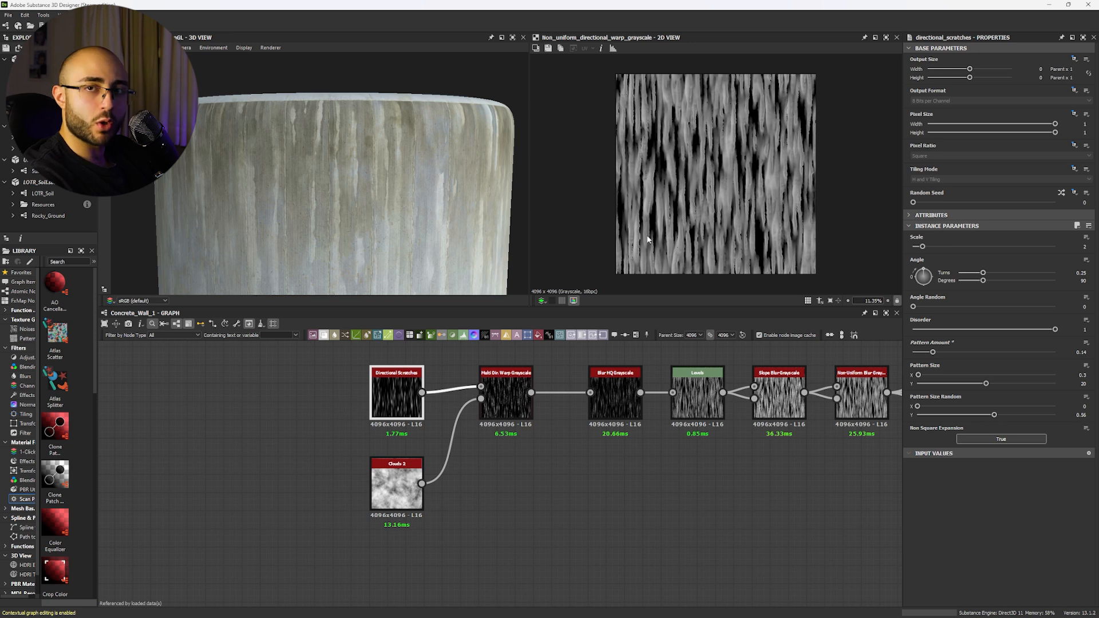
Step: Preview the Multi Dir. Warp Grayscale node and examine how it distorts the scratches
double_click(505, 392)
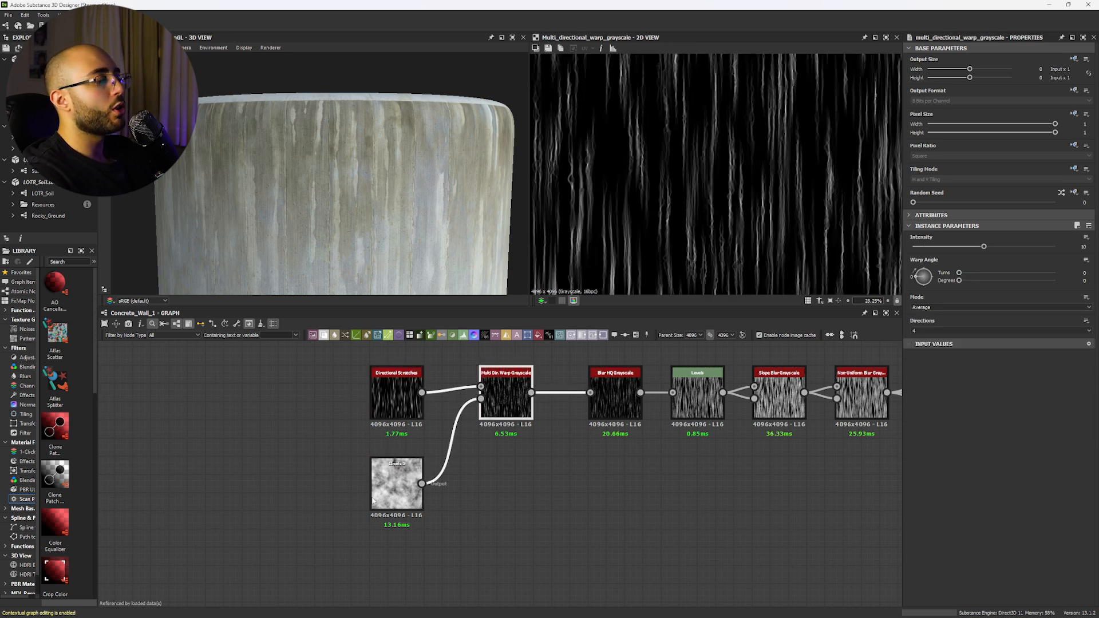
scroll(661, 205, "up", 4)
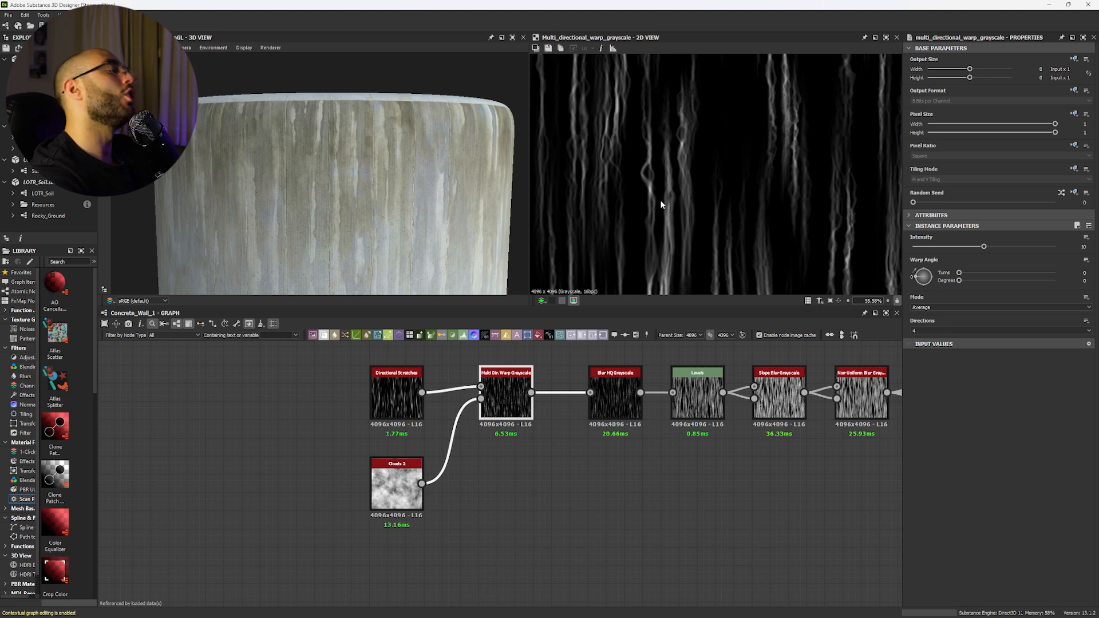
Step: Try a Directional Warp node on the Directional Scratches, driven by Clouds 2, and delete it after inspecting the result
left_click_drag(422, 392, 491, 455)
type("dire")
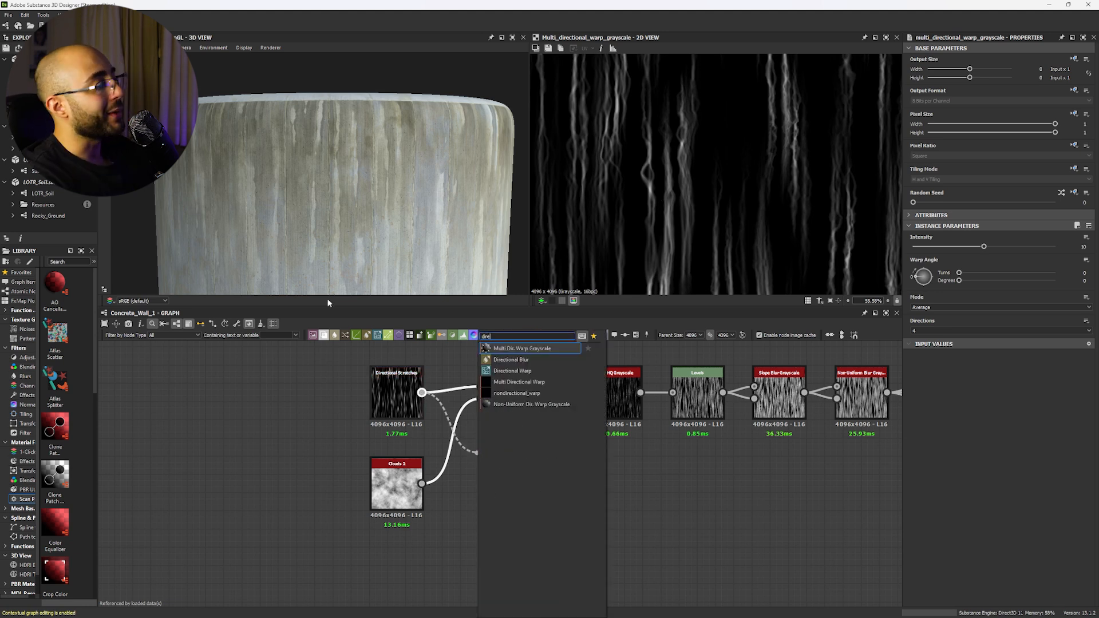
left_click(512, 370)
left_click_drag(421, 484, 525, 502)
scroll(718, 187, "up", 3)
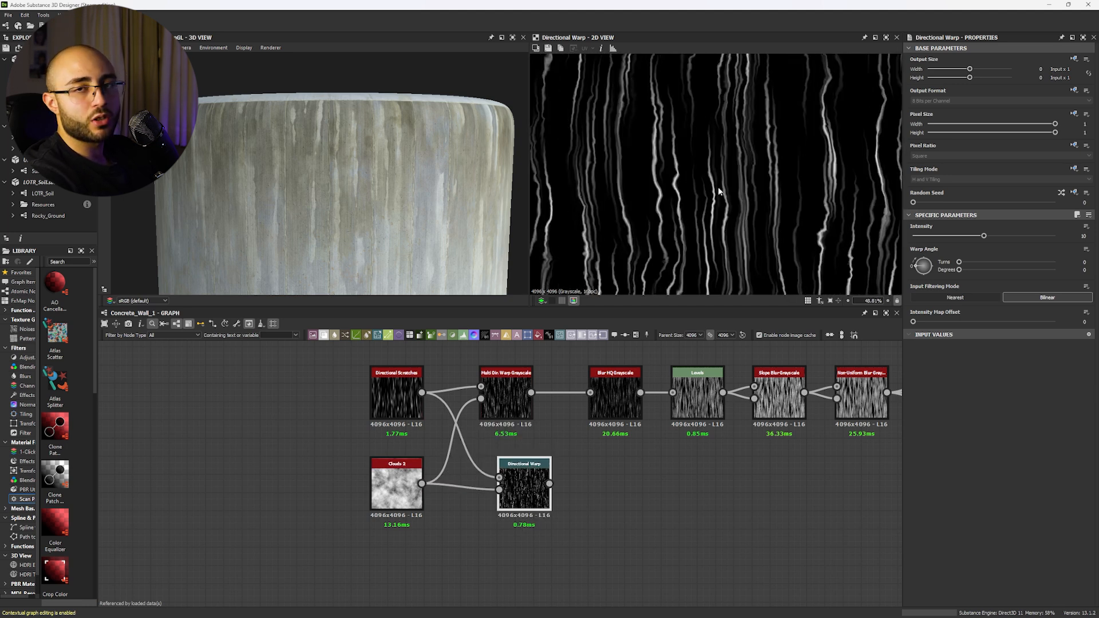
key("Delete")
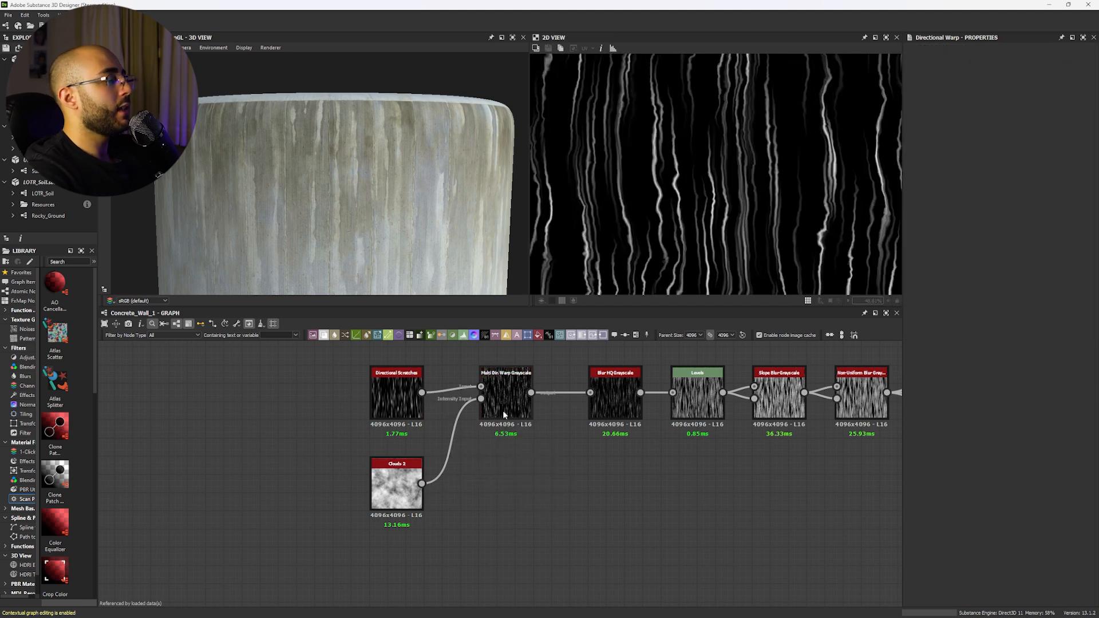
Step: Preview the Multi Dir. Warp Grayscale node again and examine how its scratches split and merge at different scales
double_click(505, 395)
middle_click_drag(627, 138, 719, 174)
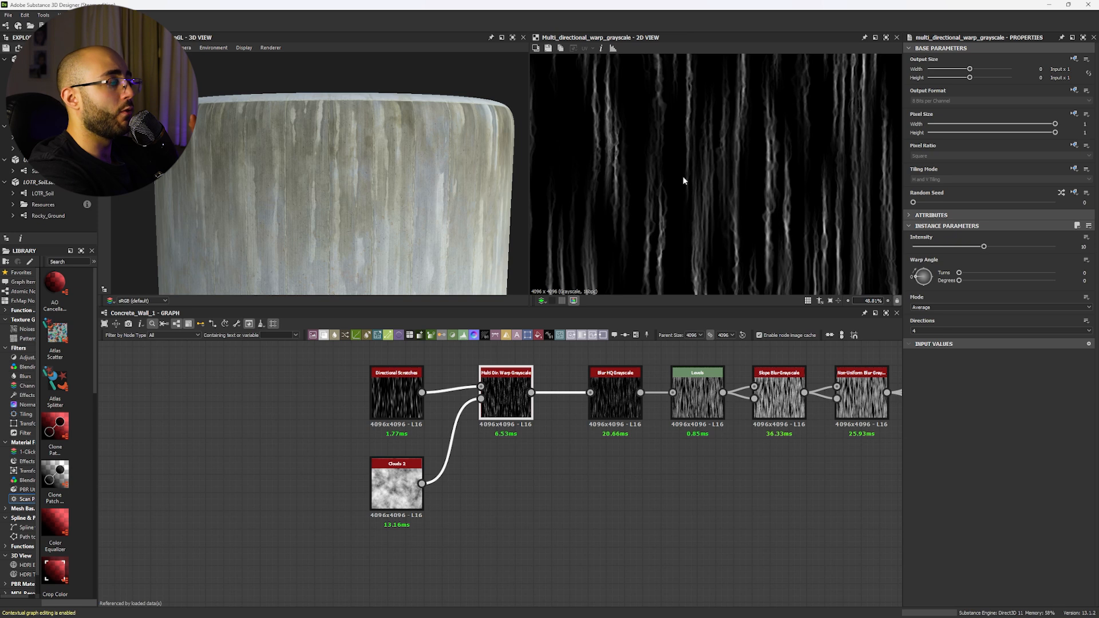
scroll(686, 176, "down", 5)
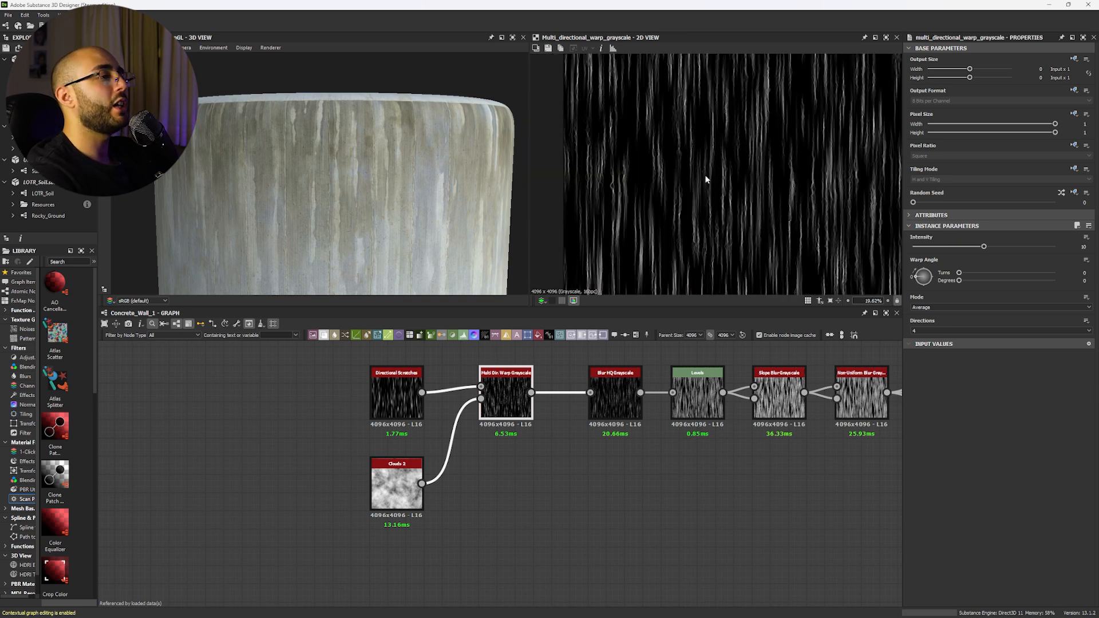
scroll(610, 172, "up", 5)
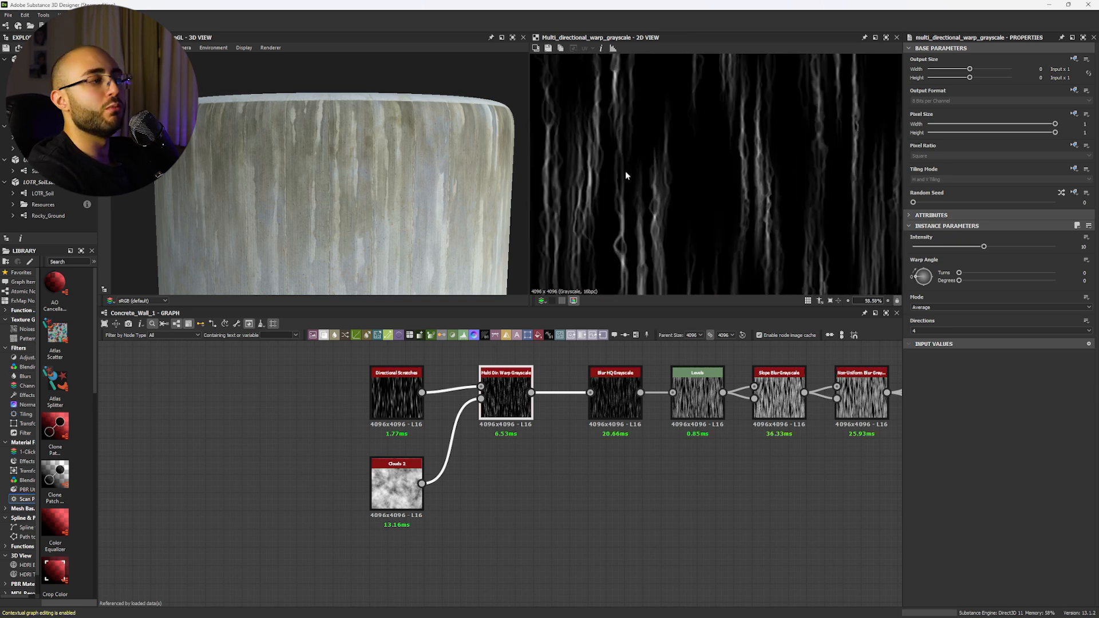
scroll(667, 152, "down", 3)
scroll(667, 170, "up", 3)
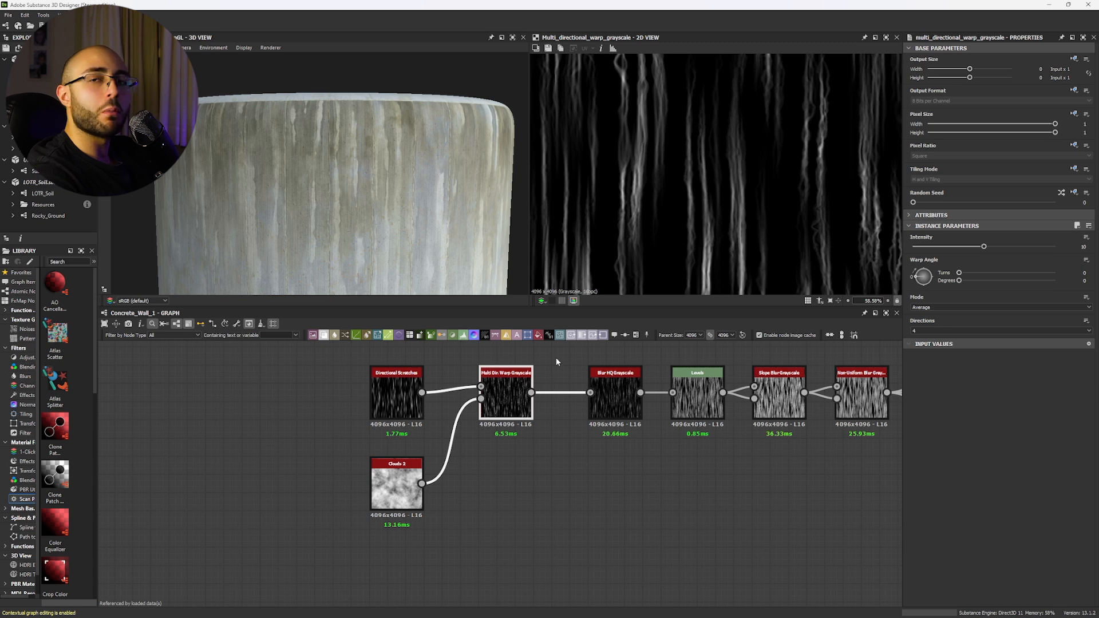
Step: Preview the Blur HQ Grayscale and Levels nodes and examine the softened, brightened streaks
middle_click_drag(610, 384, 520, 387)
left_click(519, 386)
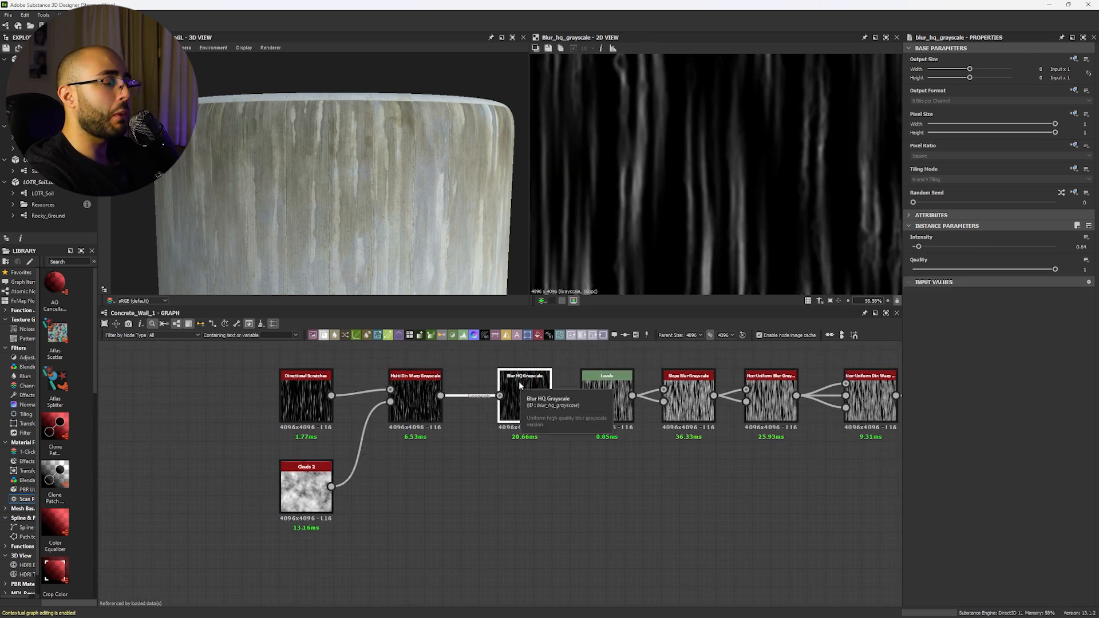
left_click(607, 401)
scroll(621, 250, "down", 3)
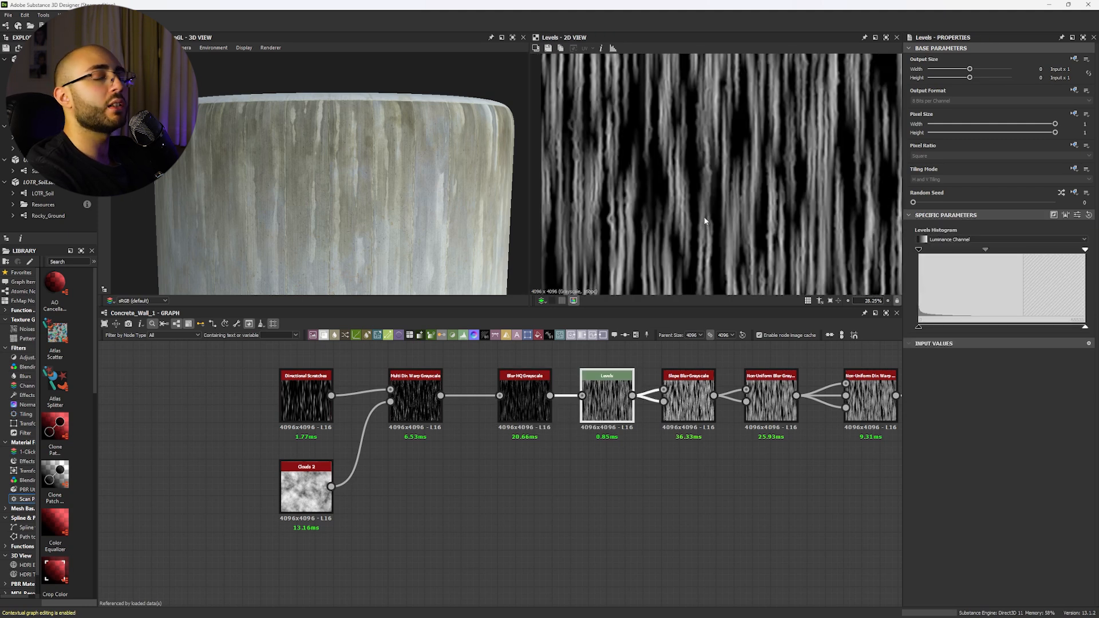
middle_click_drag(692, 273, 647, 238)
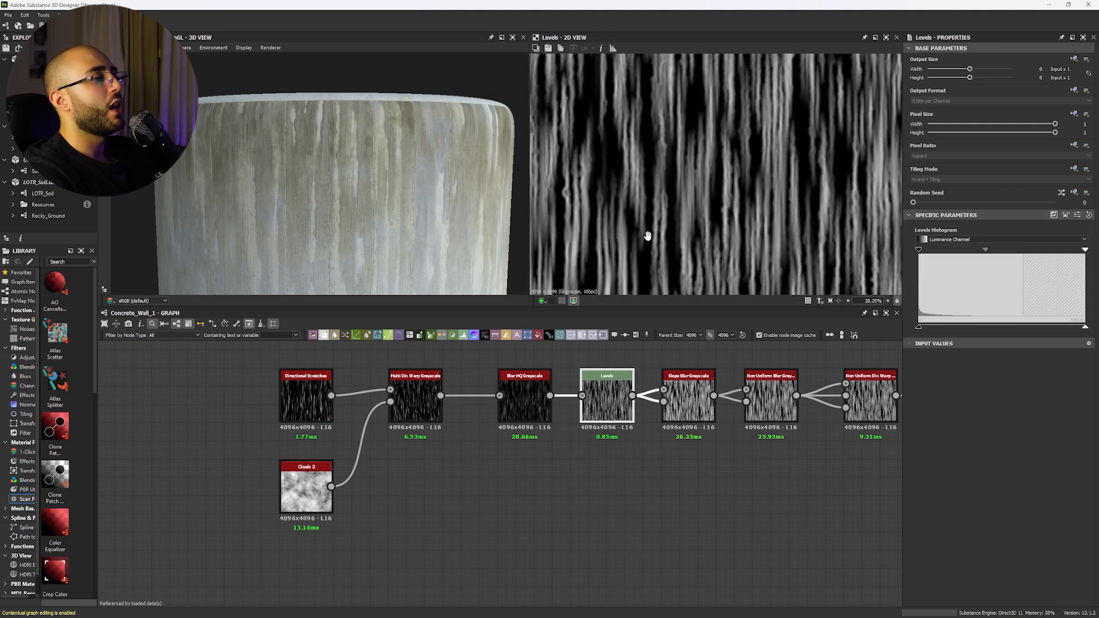
Step: Preview the Slope Blur Grayscale node and compare its streak shapes with the Levels output
left_click(688, 392)
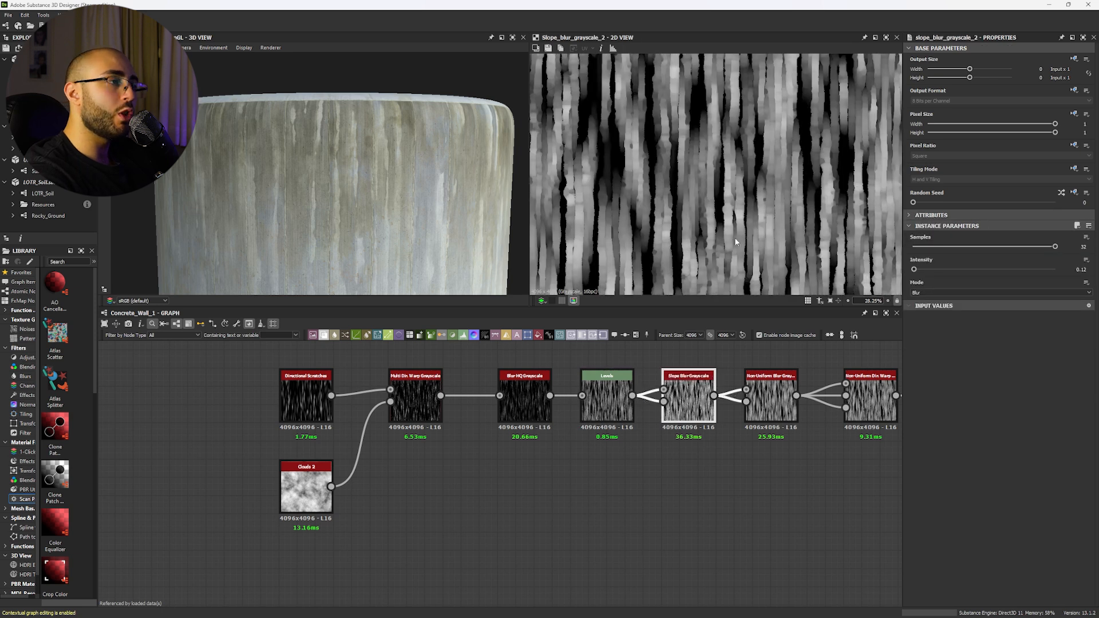
scroll(694, 220, "down", 2)
middle_click_drag(667, 240, 718, 159)
scroll(717, 154, "up", 5)
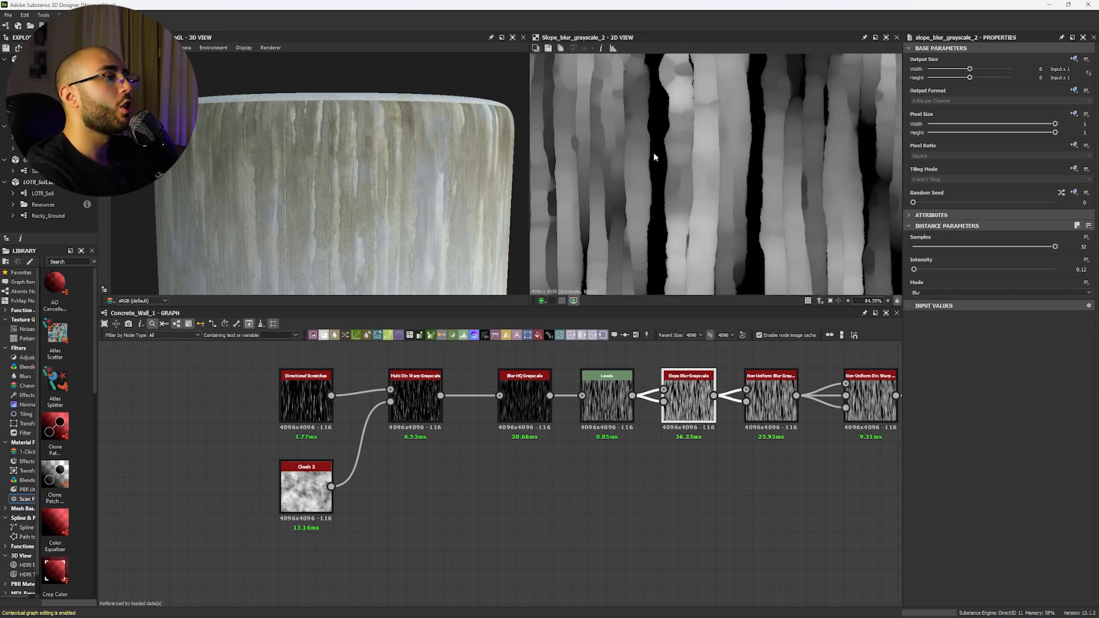
left_click(607, 397)
left_click(685, 387)
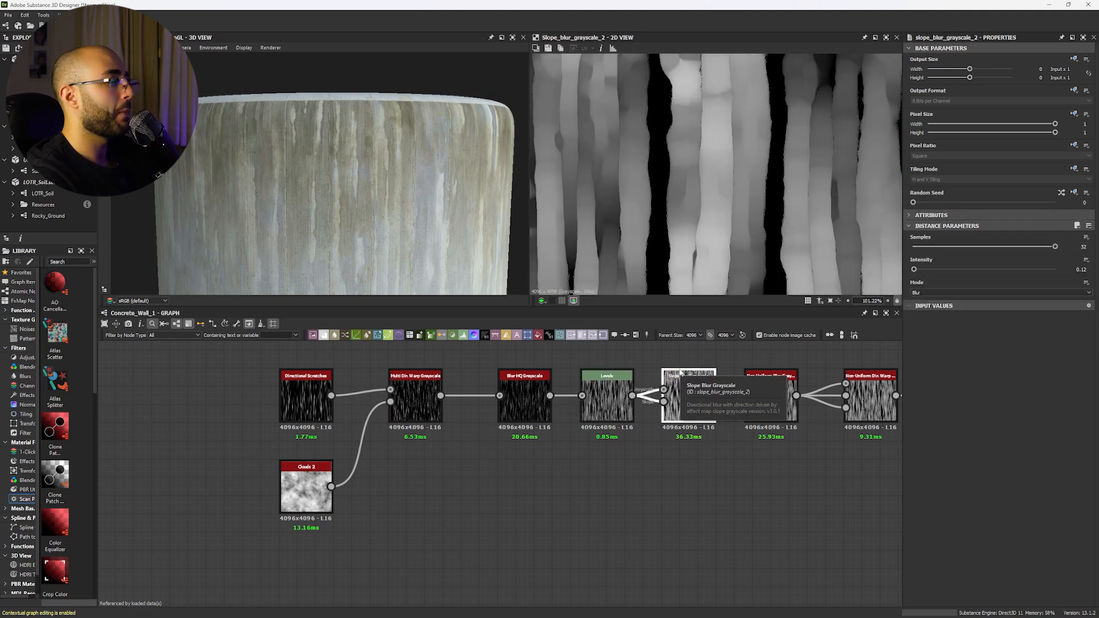
Step: Duplicate the Slope Blur Grayscale node, try Max and then Min mode on the copy, and inspect the streaks
key("ctrl+d")
left_click(932, 292)
left_click(918, 310)
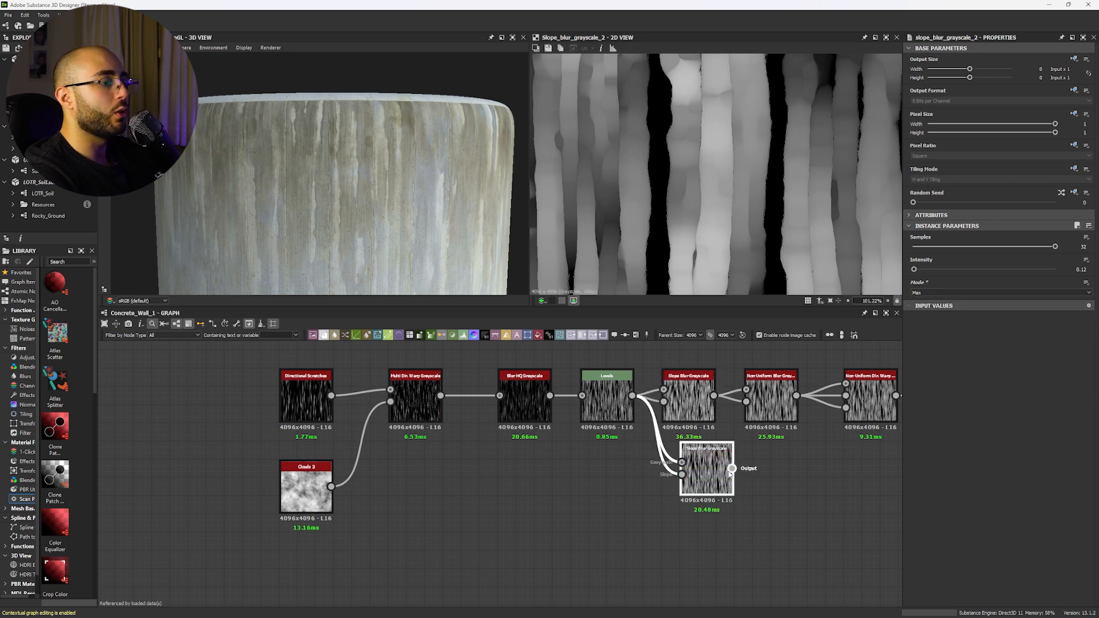
left_click(931, 292)
left_click(922, 307)
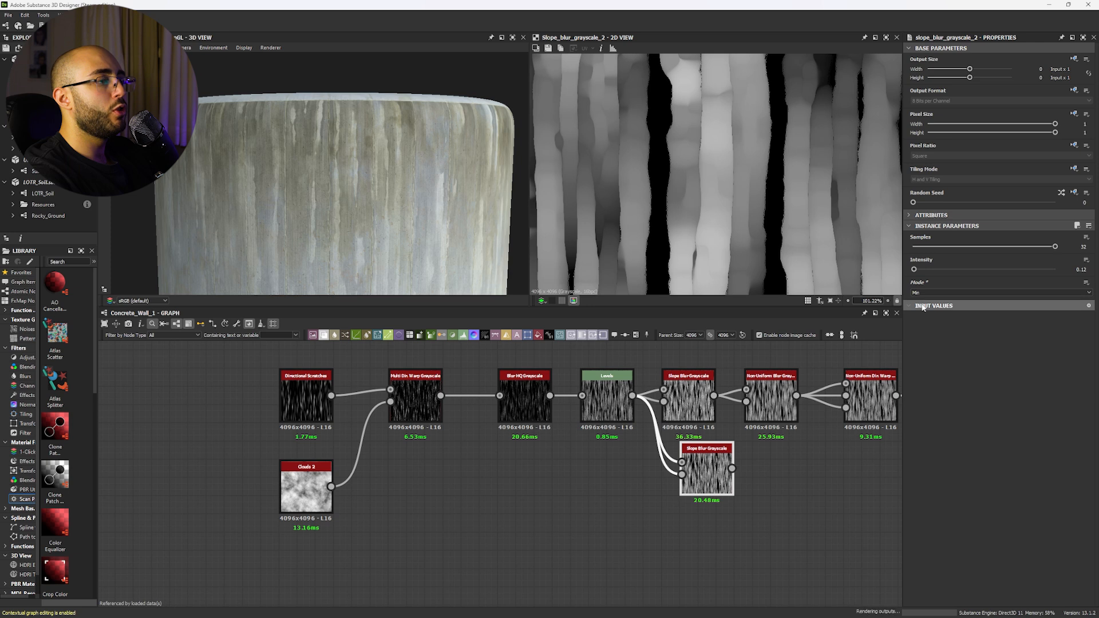
scroll(658, 223, "down", 8)
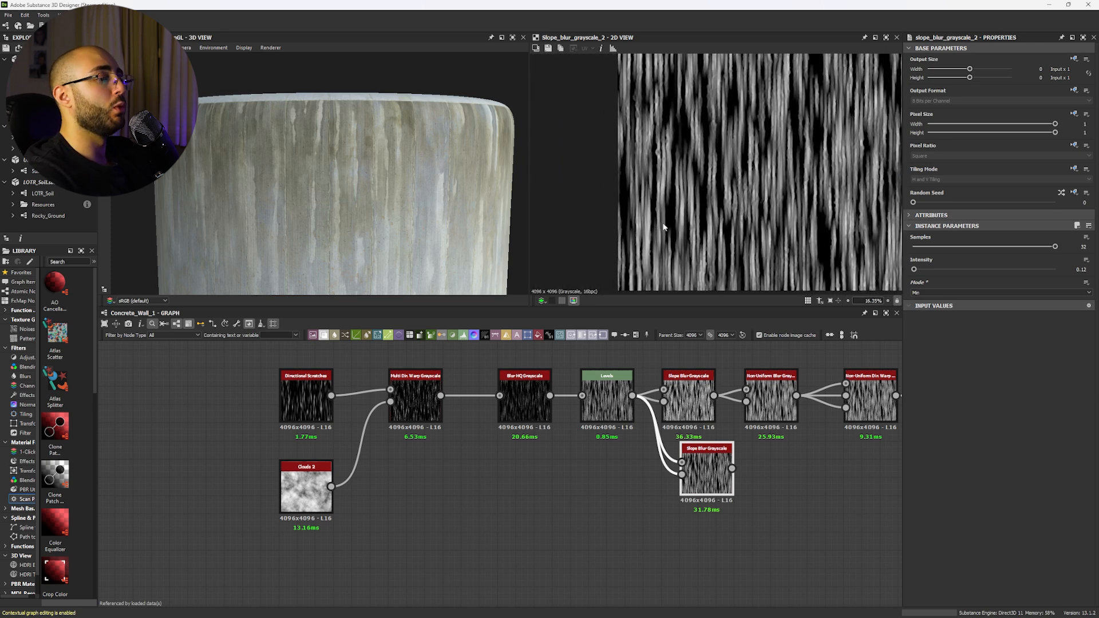
scroll(664, 228, "up", 6)
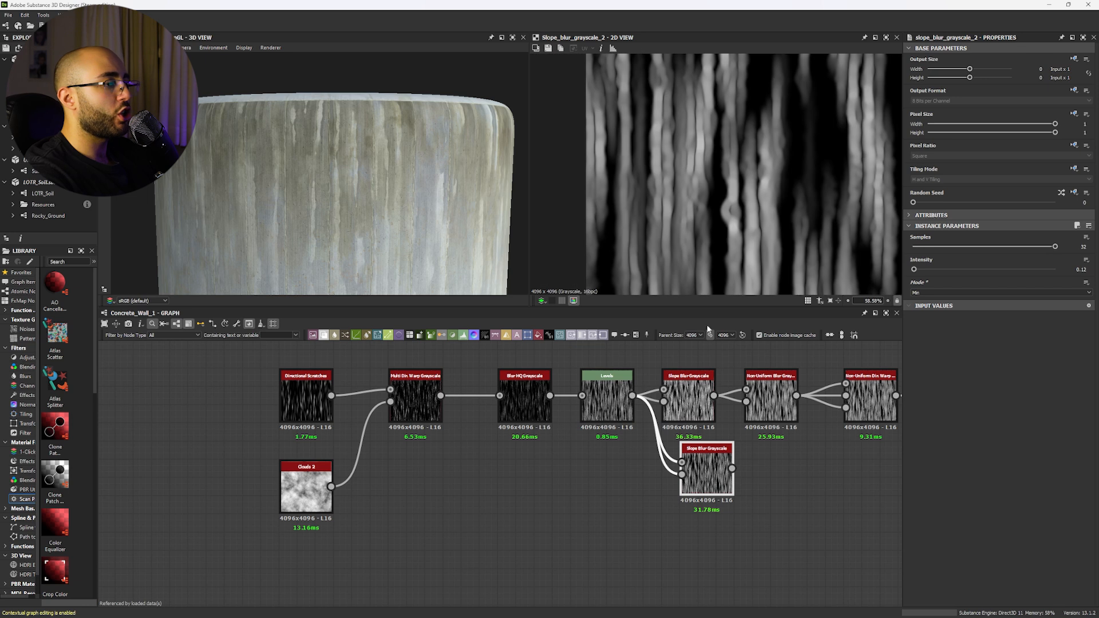
Step: Reroute the Non-Uniform Blur Grayscale inputs to the Min-mode Slope Blur copy and preview the Non-Uniform Dir. Warp node
middle_click_drag(730, 399, 703, 395)
left_click_drag(686, 391, 706, 464, "shift")
middle_click_drag(846, 411, 682, 418)
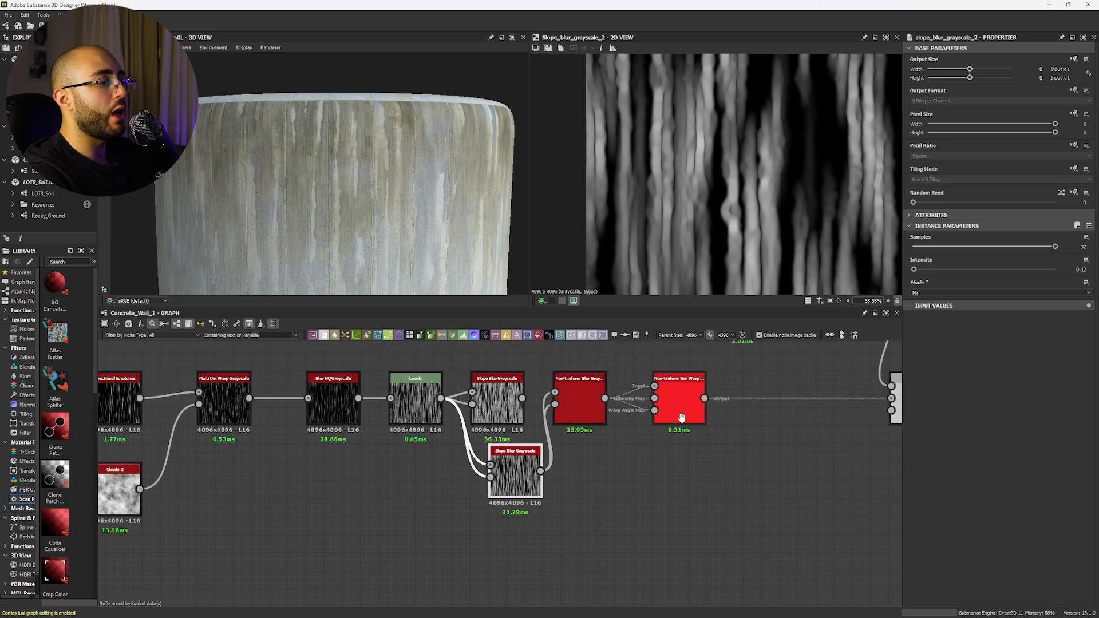
double_click(681, 418)
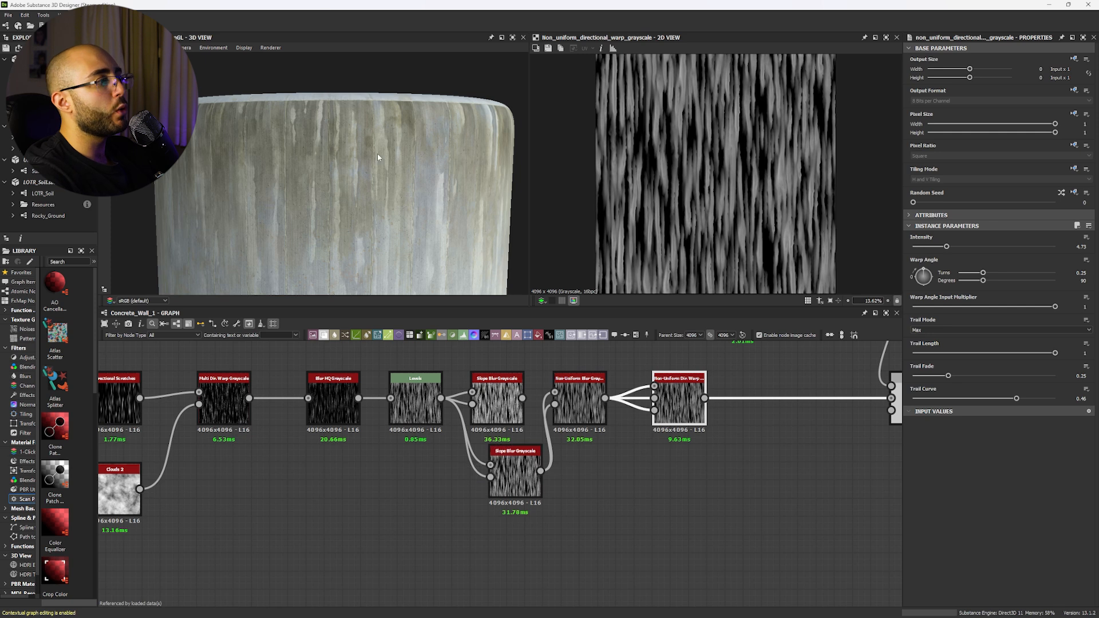
Step: Place the Min-mode Slope Blur Grayscale copy below the original in the leak chain and preview its output
left_click(509, 469)
scroll(435, 515, "down", 5)
middle_click_drag(373, 564, 434, 421)
scroll(443, 453, "up", 2)
scroll(443, 454, "up", 6)
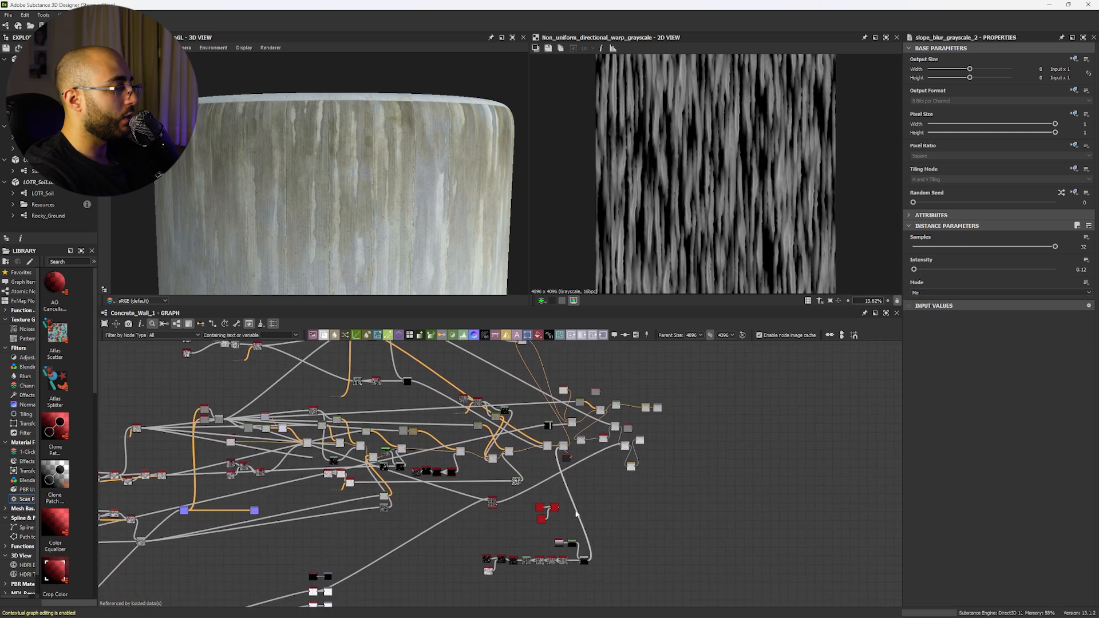
scroll(507, 465, "up", 3)
left_click_drag(389, 452, 404, 500)
double_click(400, 503)
scroll(394, 514, "up", 4)
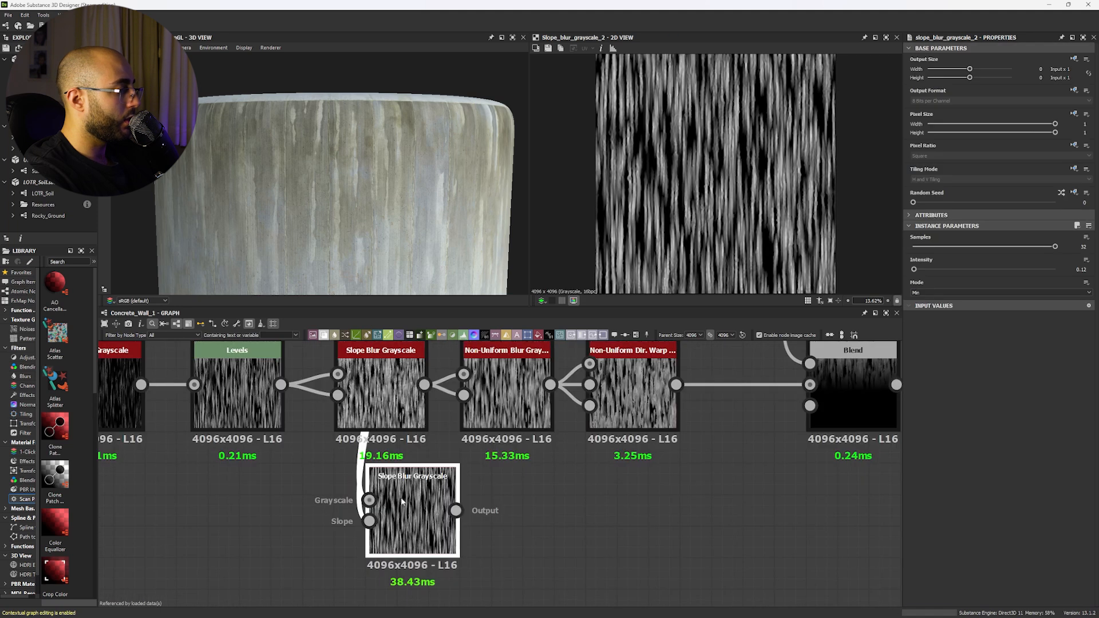
Step: Wire the Min-mode copy between Levels and Non-Uniform Blur Grayscale, and inspect the leaks on the 3D cylinder
left_click_drag(280, 384, 352, 500)
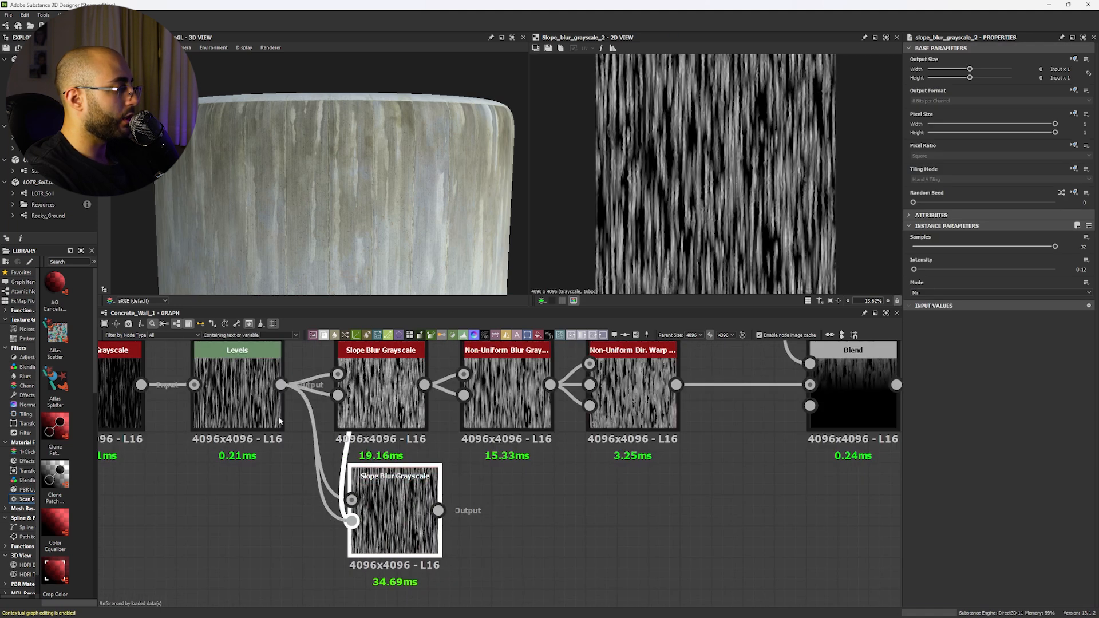
left_click_drag(424, 384, 438, 511, "shift")
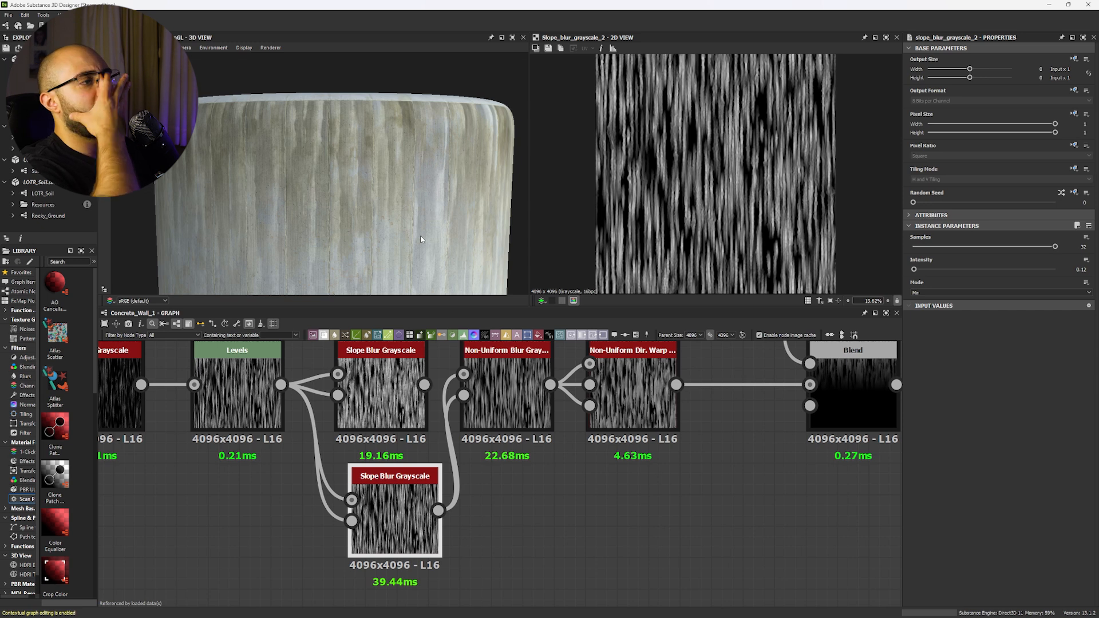
scroll(341, 178, "down", 5)
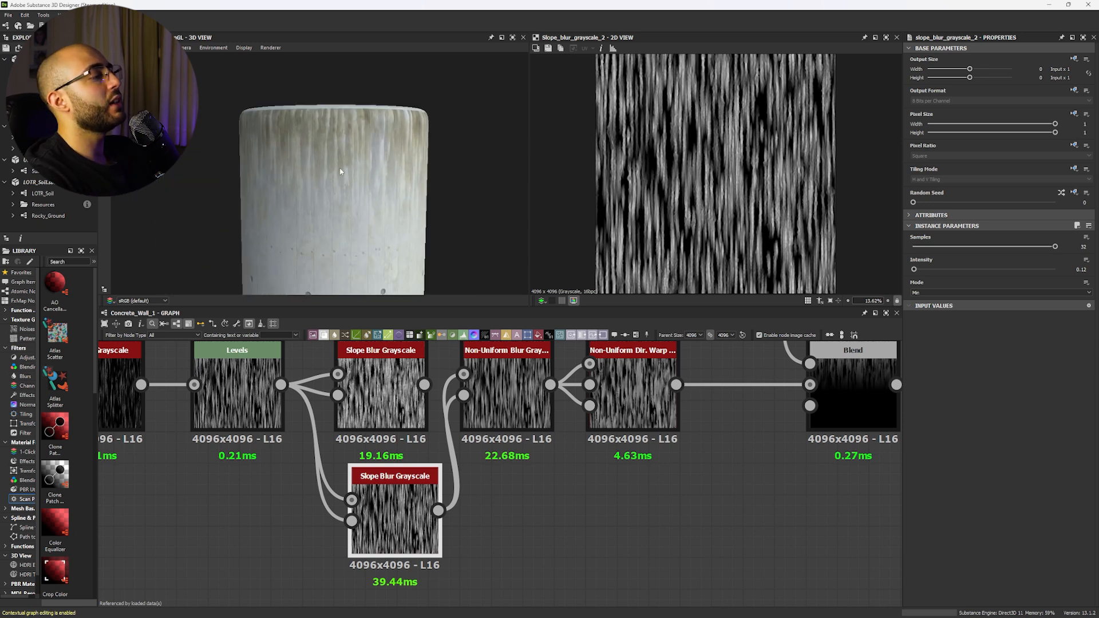
middle_click_drag(340, 180, 326, 163)
left_click_drag(326, 163, 285, 143)
middle_click_drag(284, 143, 275, 241)
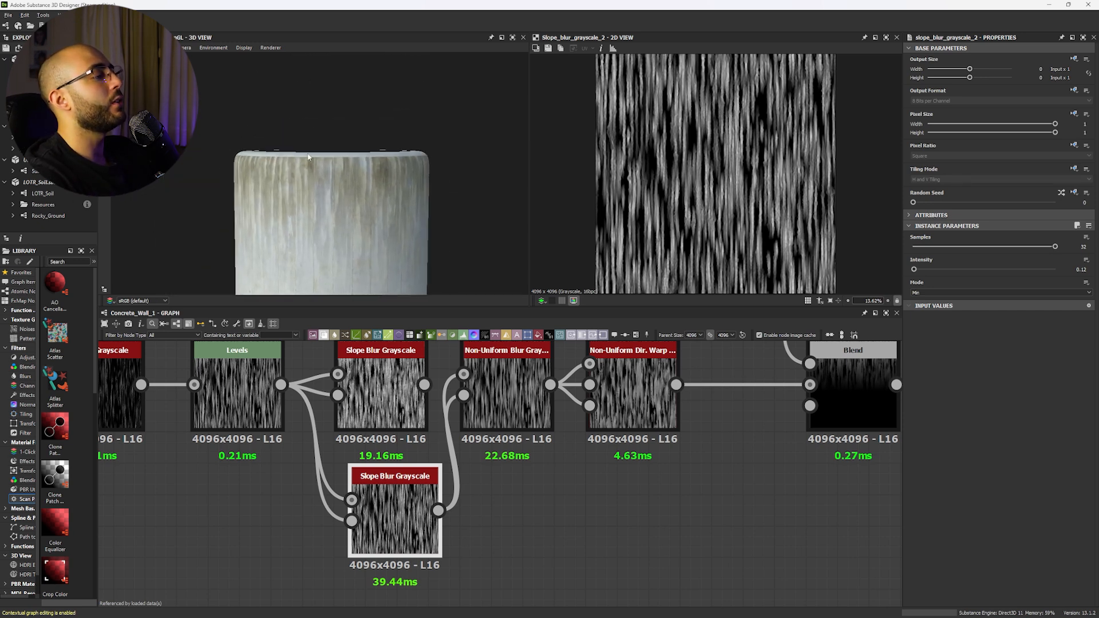
scroll(274, 240, "up", 3)
Step: Undo the output rewiring, delete the Slope Blur Grayscale copy, and preview the original node
key("ctrl+z")
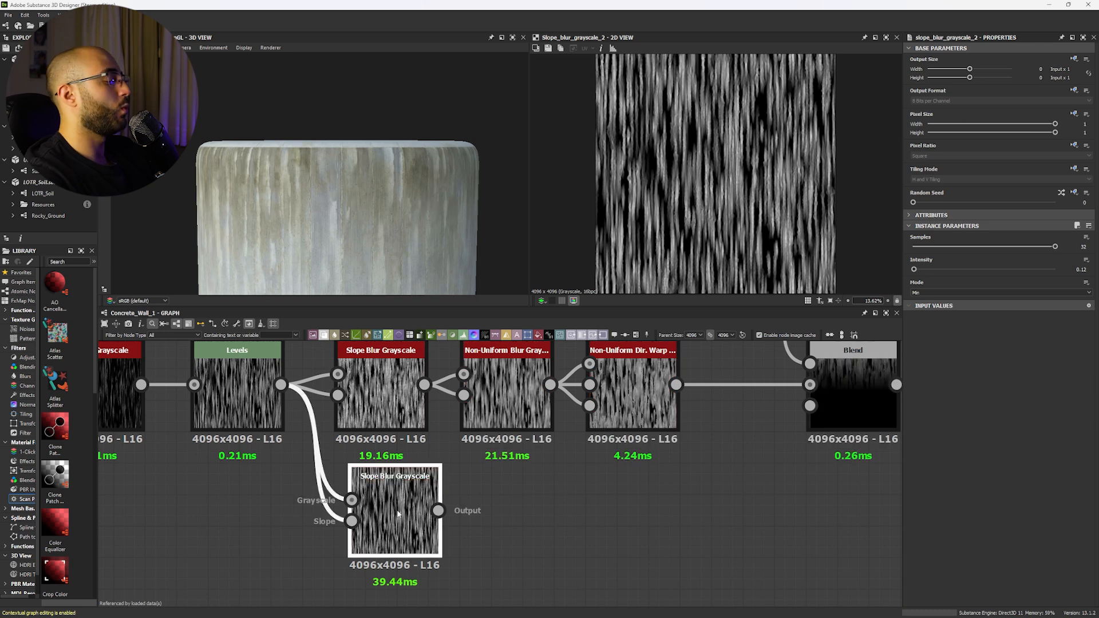
key("Delete")
double_click(381, 395)
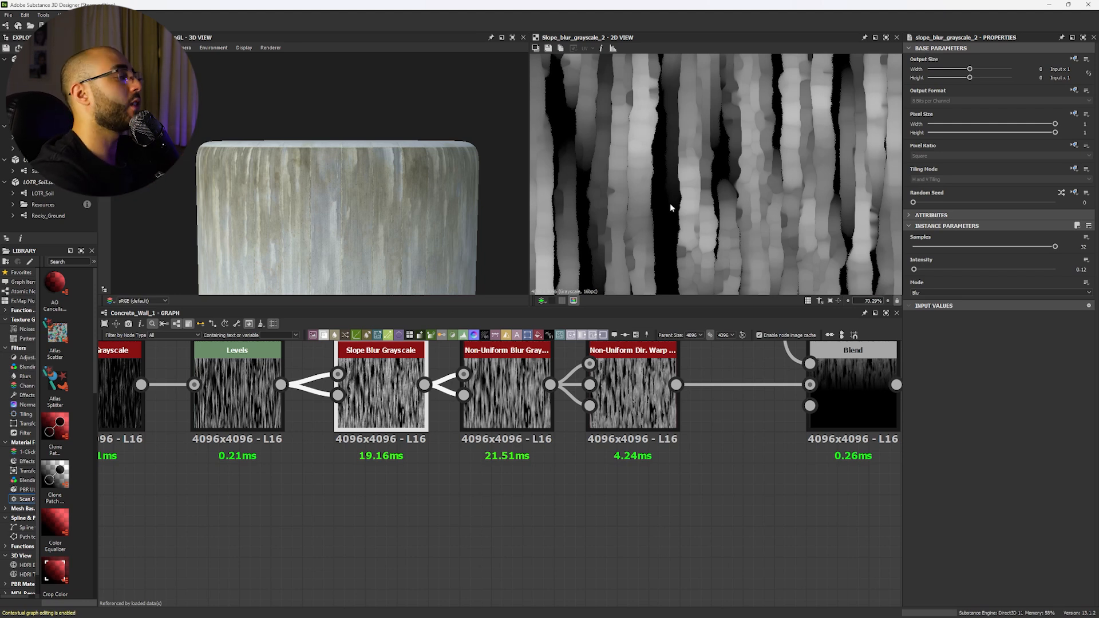
Step: Preview the Non-Uniform Blur Grayscale node, try 15 samples while checking the 3D wall, and undo the change
left_click(506, 401)
scroll(447, 377, "up", 3)
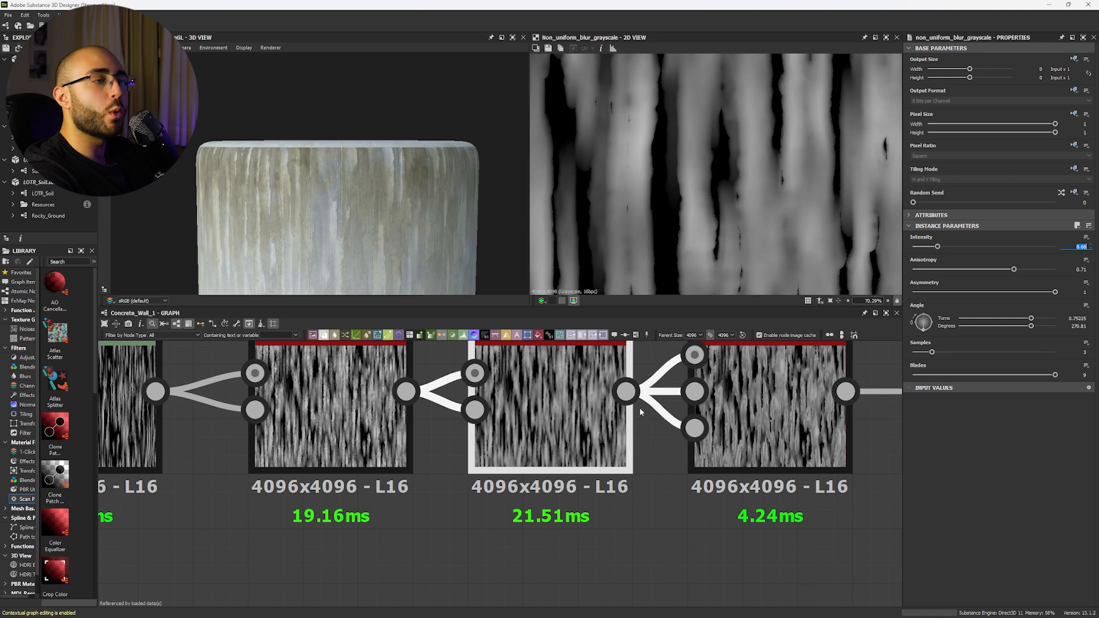
left_click_drag(985, 356, 1047, 356)
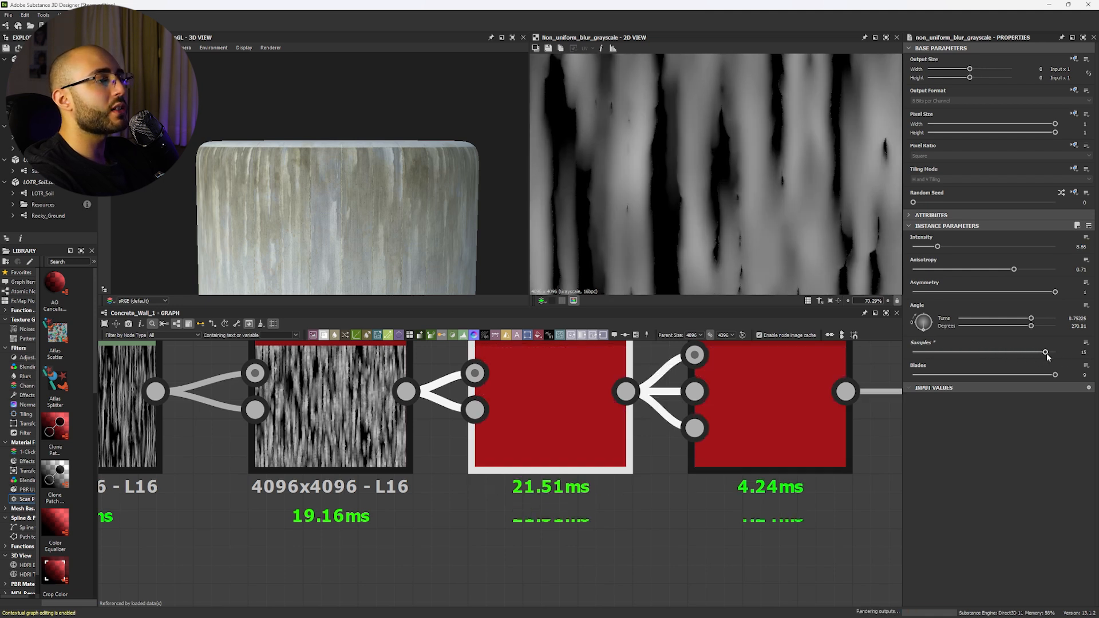
scroll(330, 172, "up", 5)
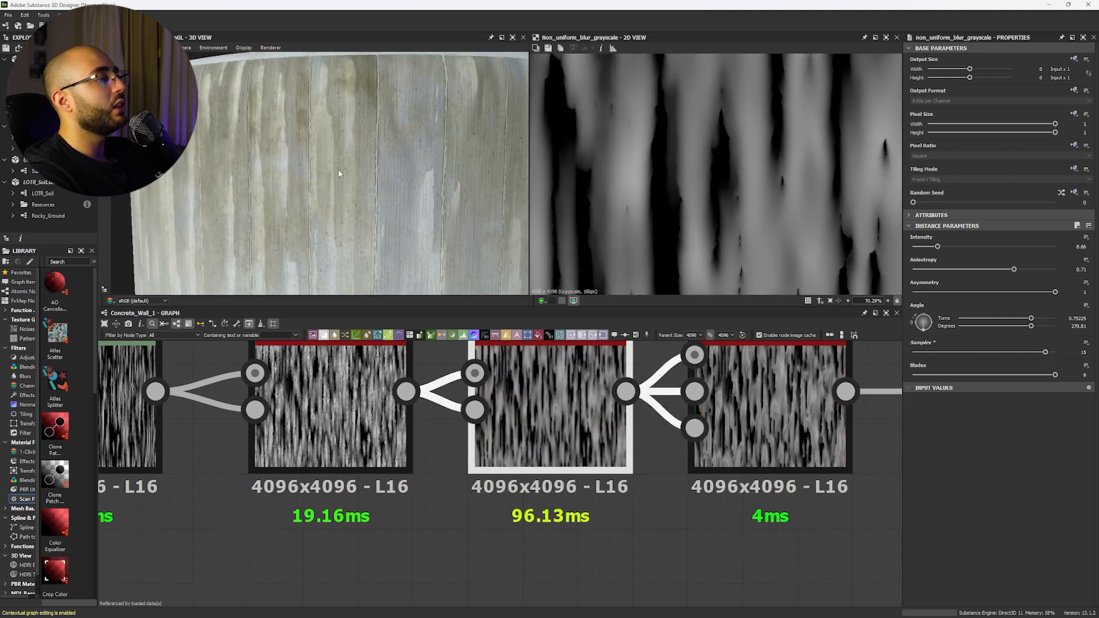
key("ctrl+z")
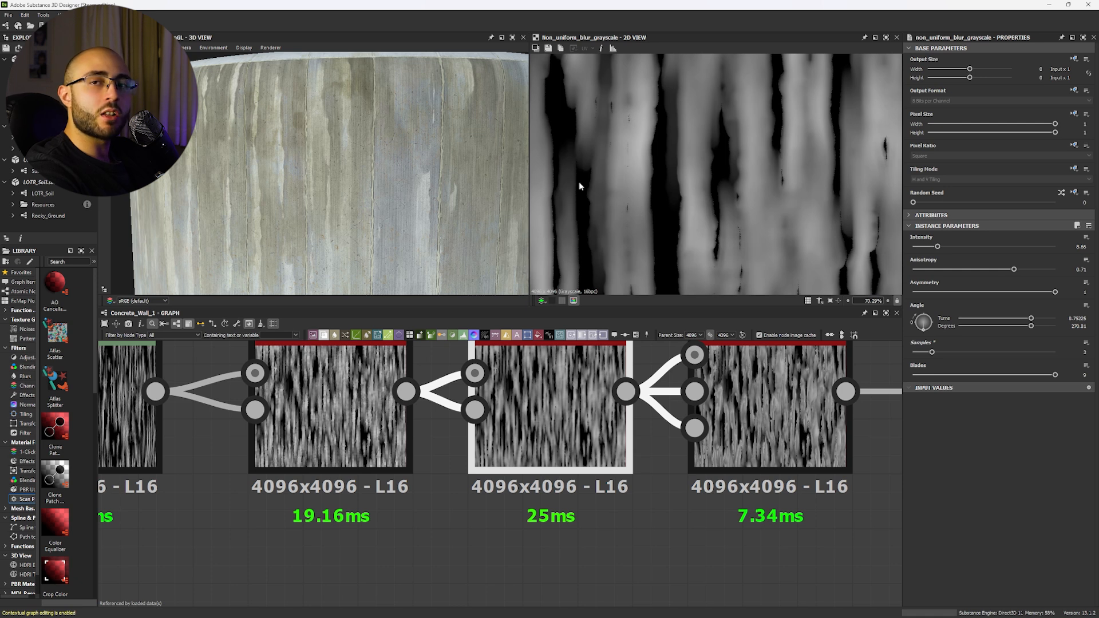
Step: Duplicate the Non-Uniform Blur Grayscale node below the original and set the copy's intensity to 44.28
key("ctrl+d")
middle_click_drag(702, 560, 697, 438)
left_click_drag(558, 417, 504, 527)
left_click_drag(960, 249, 1036, 232)
scroll(755, 146, "down", 4)
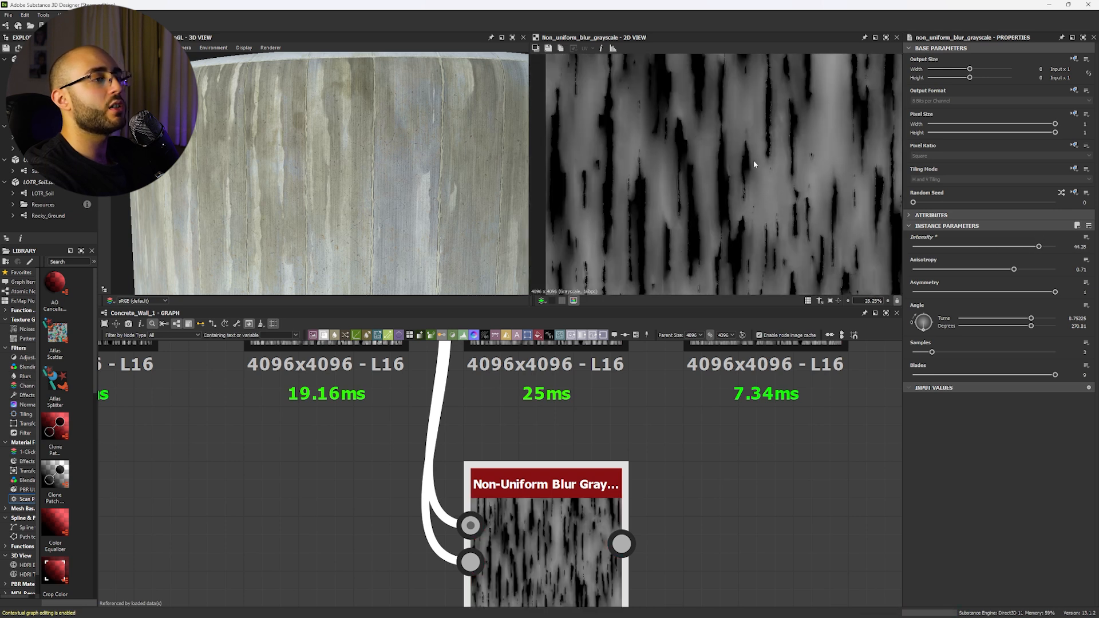
Step: Set the blur copy's samples to 16 and reroute the Non-Uniform Dir. Warp inputs to its output
left_click_drag(975, 354, 1070, 351)
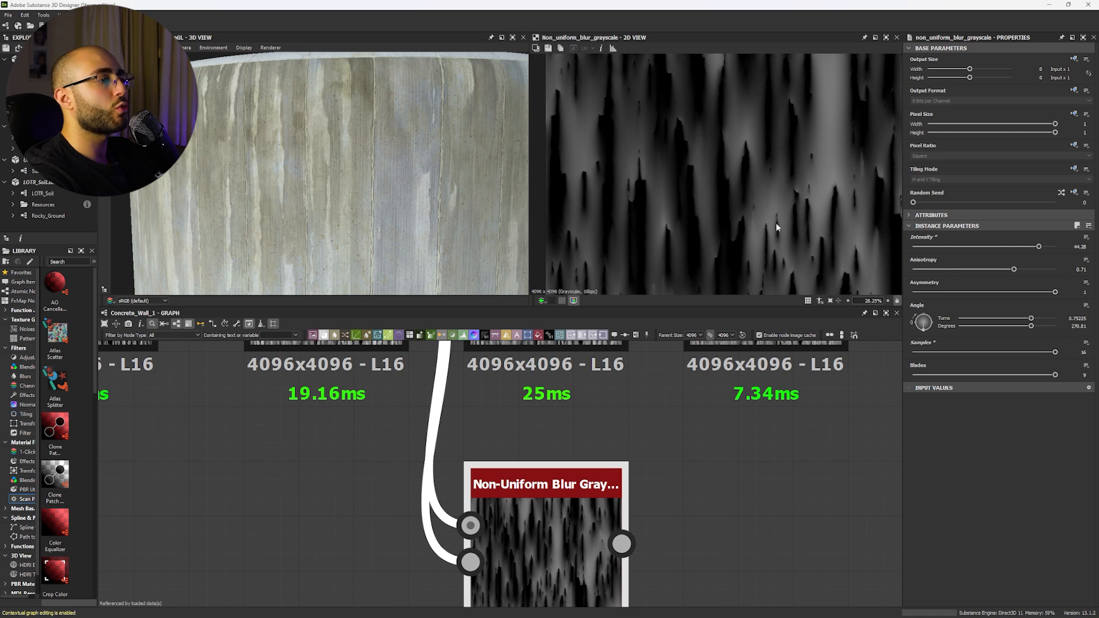
scroll(774, 228, "down", 5)
scroll(669, 169, "up", 4)
scroll(574, 445, "down", 4)
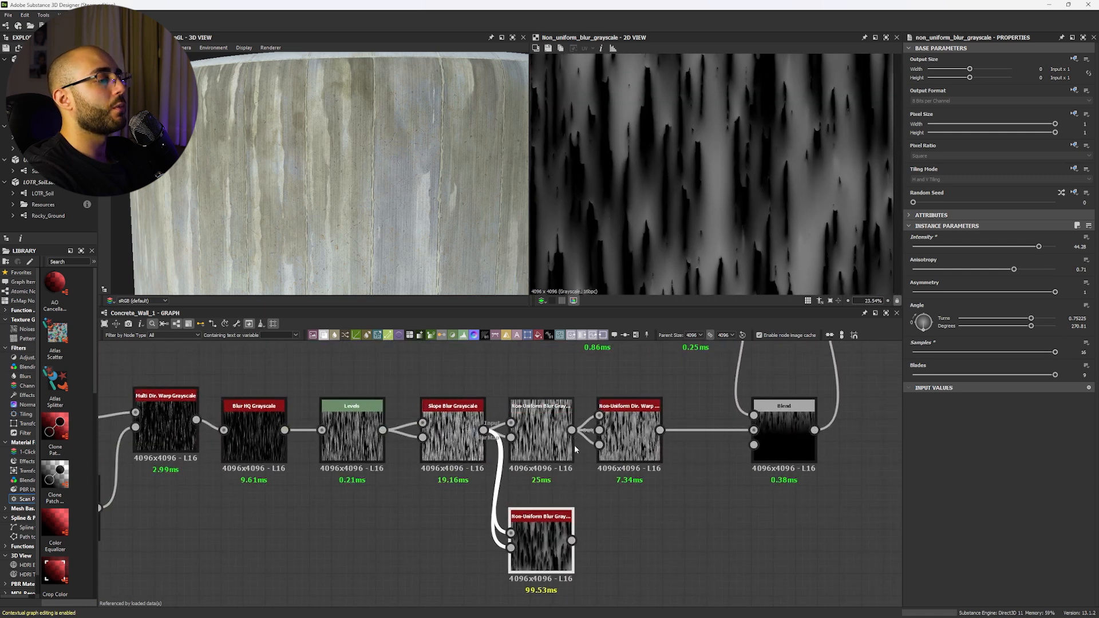
left_click_drag(572, 430, 572, 540, "shift")
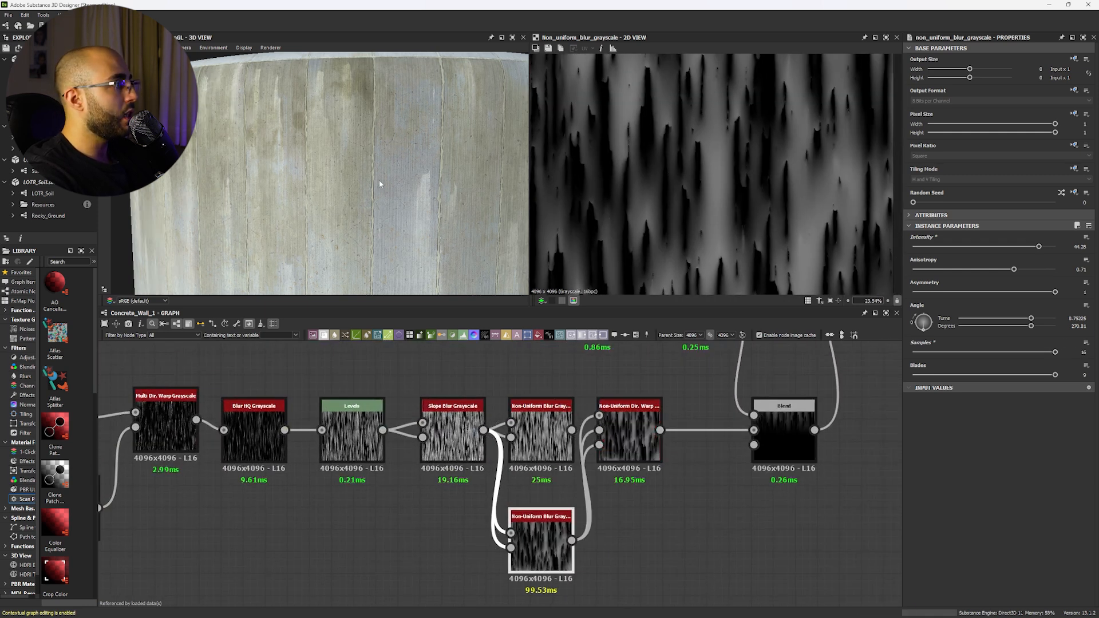
Step: Remove the Non-Uniform Blur Grayscale copy and restore the original node's links to Non-Uniform Dir. Warp
left_click_drag(378, 184, 416, 162)
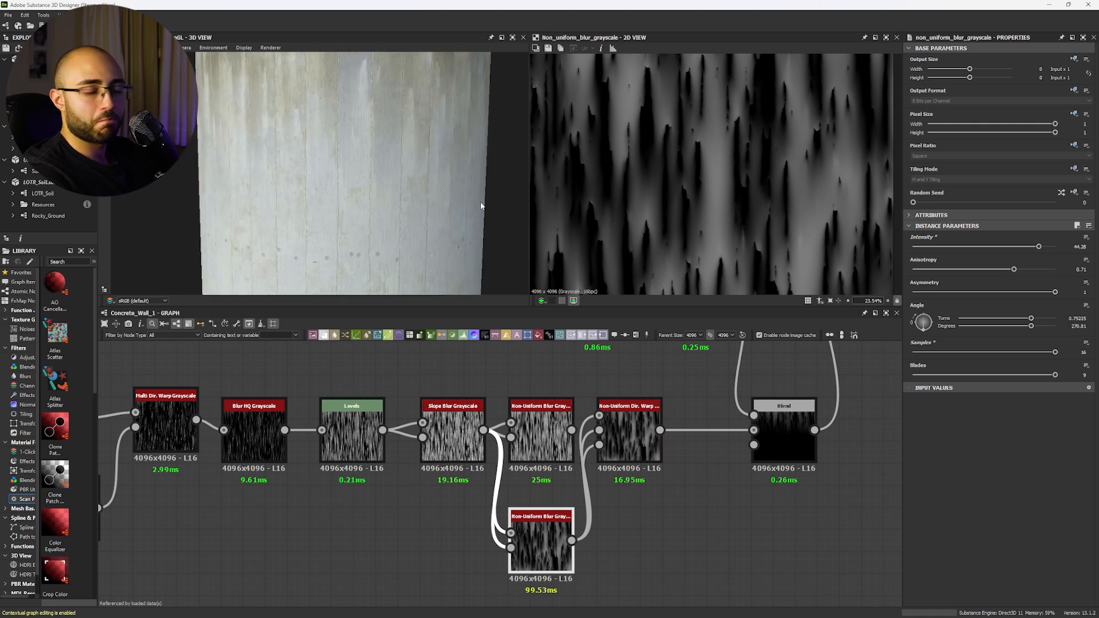
key("Delete")
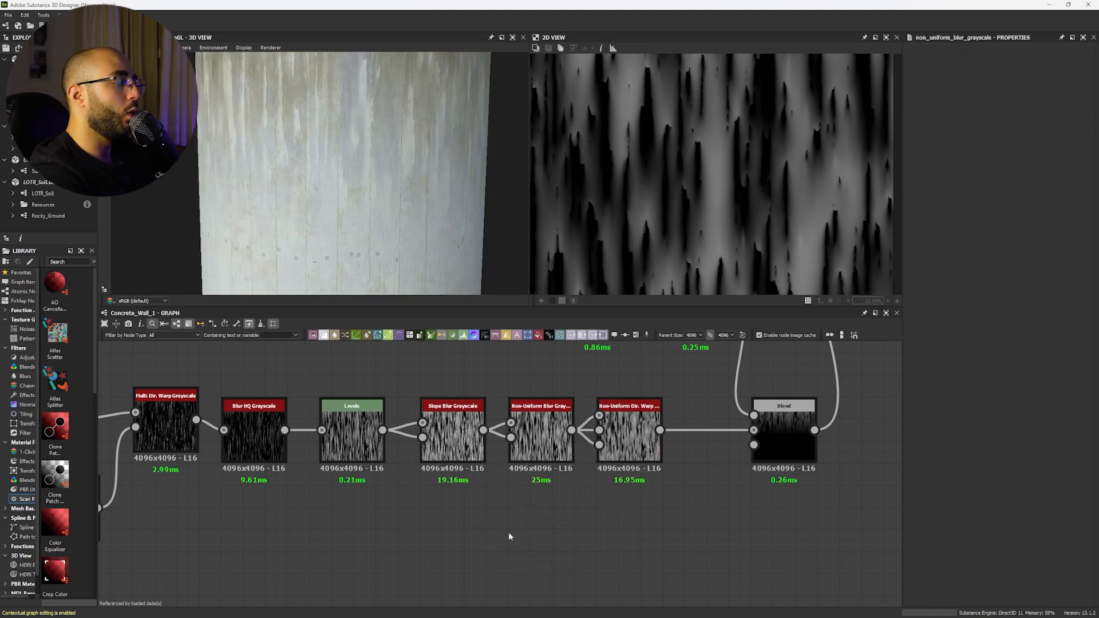
Step: Preview the Non-Uniform Dir. Warp node and examine the leak streaks up close on the 3D wall
scroll(633, 434, "up", 4)
left_click(629, 433)
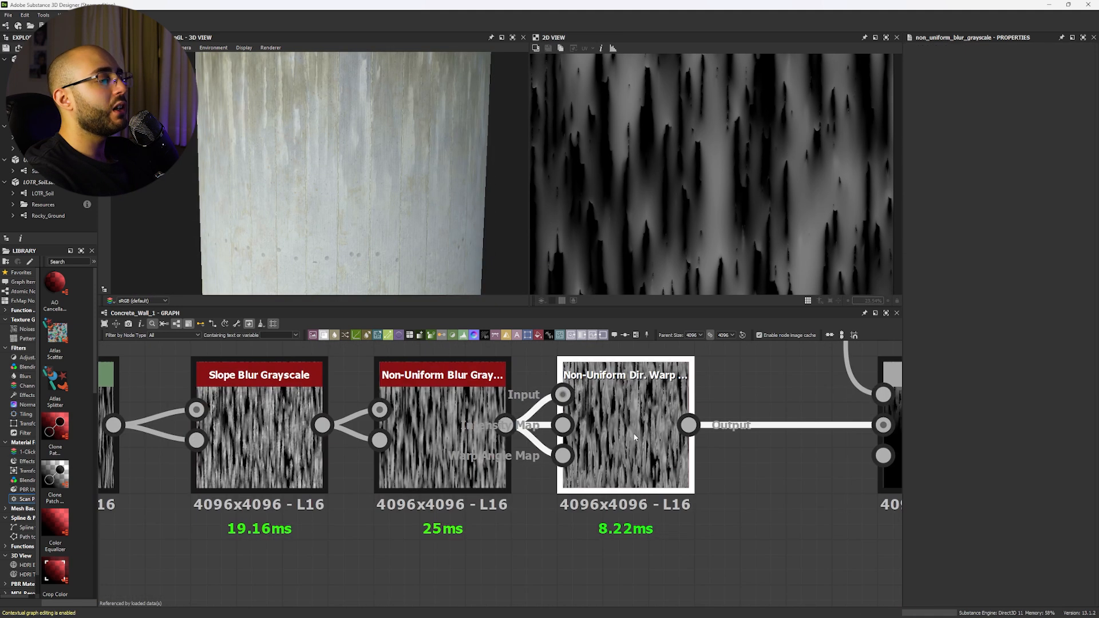
scroll(616, 264, "up", 4)
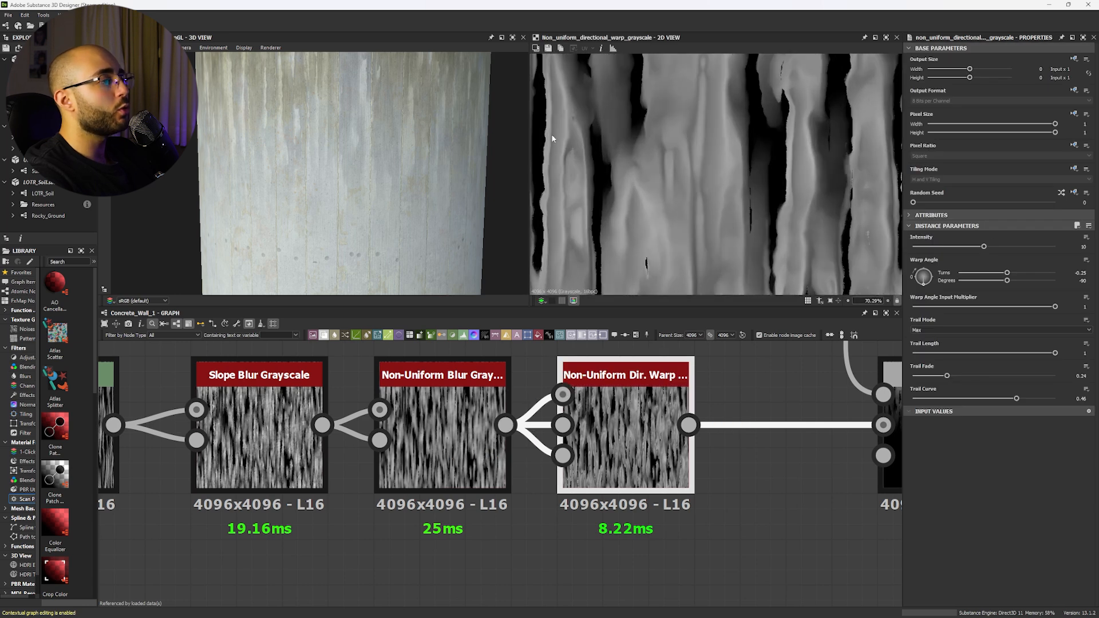
scroll(311, 159, "up", 5)
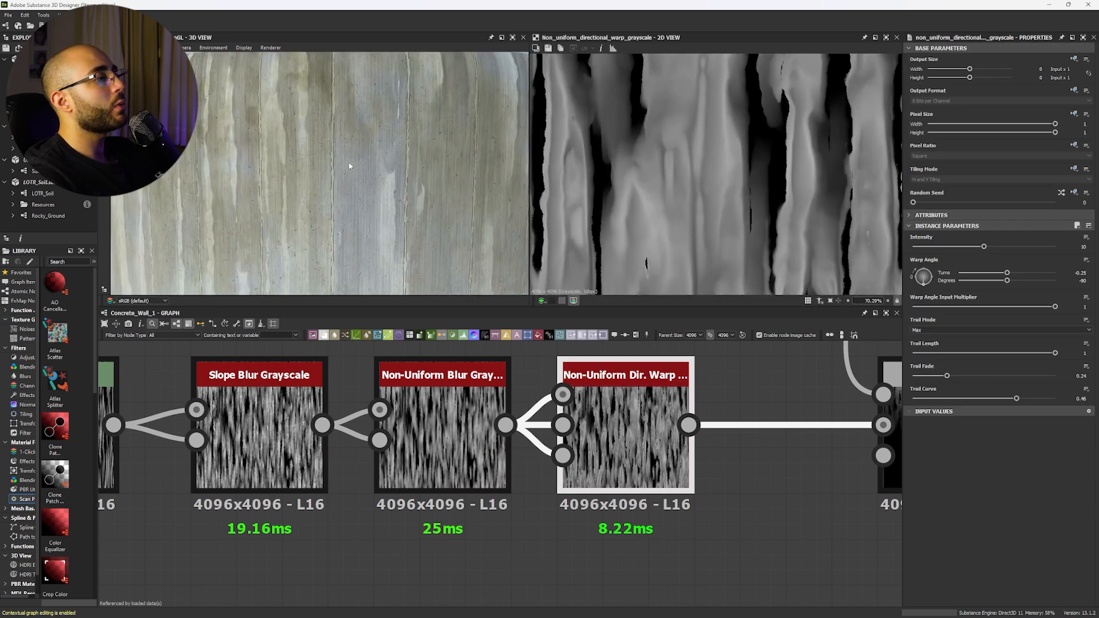
scroll(331, 164, "down", 4)
left_click_drag(219, 97, 360, 187)
scroll(280, 171, "up", 5)
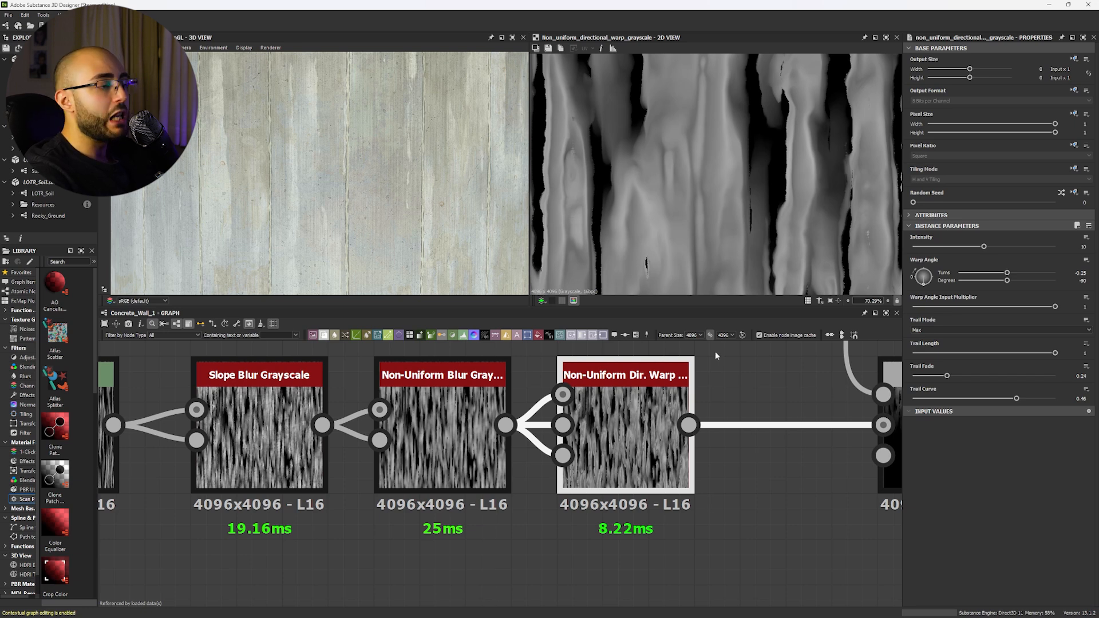
Step: Preview the Gradient Linear 1 node and the Gradient Map node that feed the leak mask's Blend
middle_click_drag(750, 457, 549, 456)
scroll(549, 456, "down", 1)
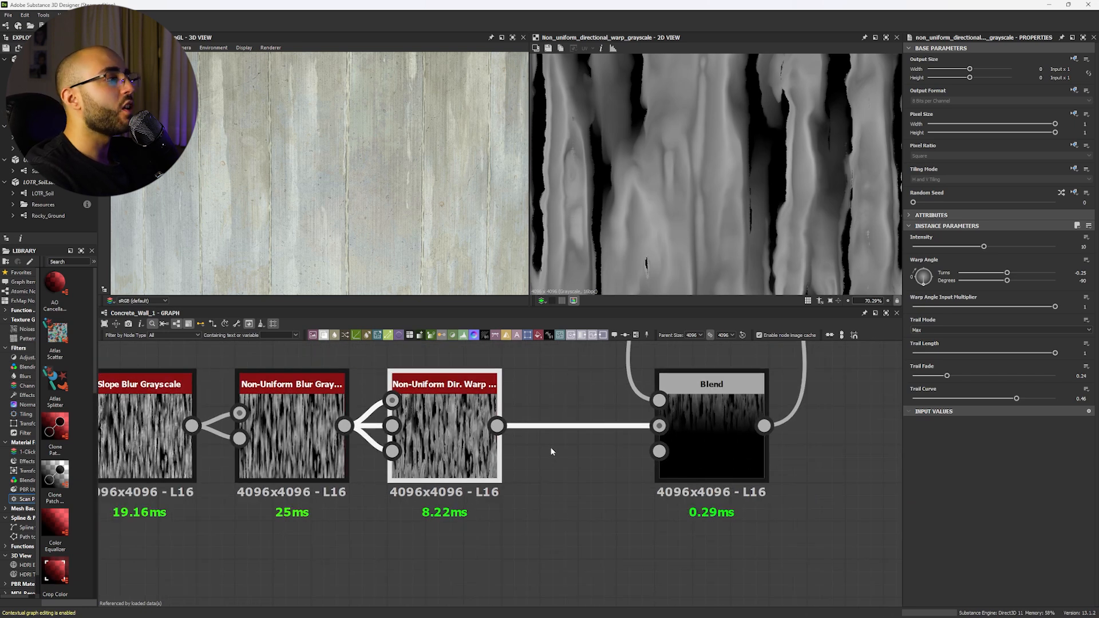
middle_click_drag(554, 455, 669, 534)
scroll(695, 484, "down", 3)
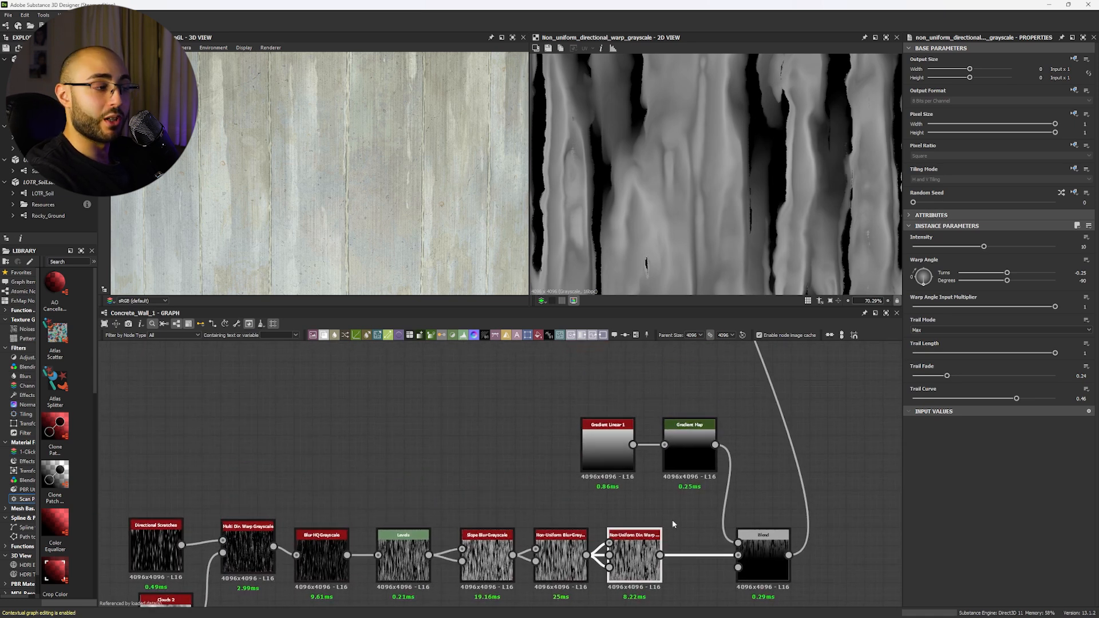
middle_click_drag(867, 521, 608, 474)
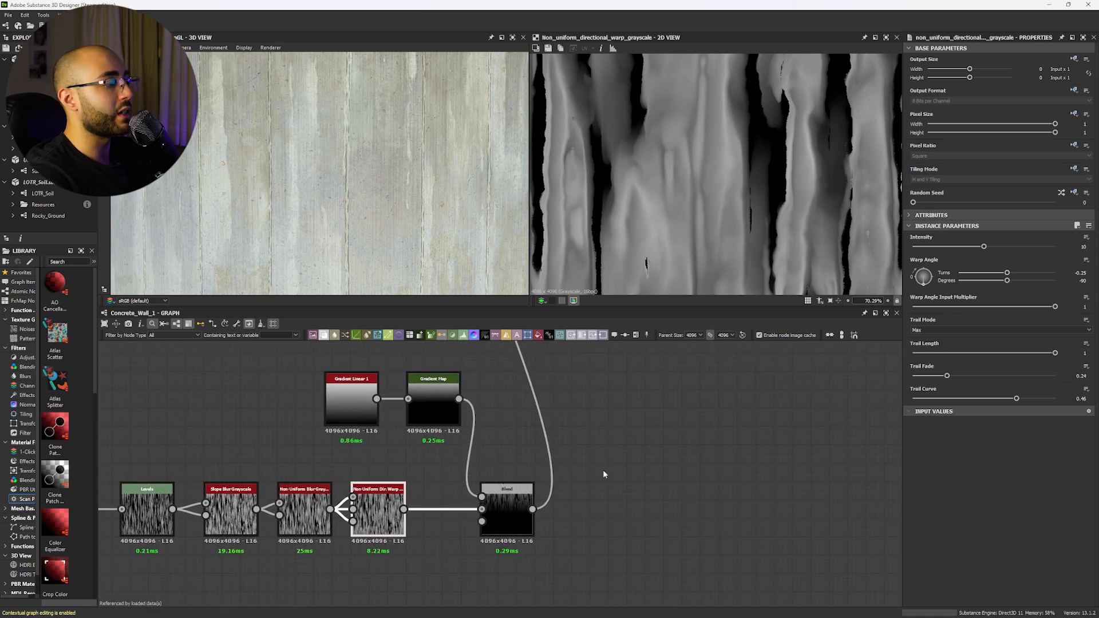
double_click(365, 415)
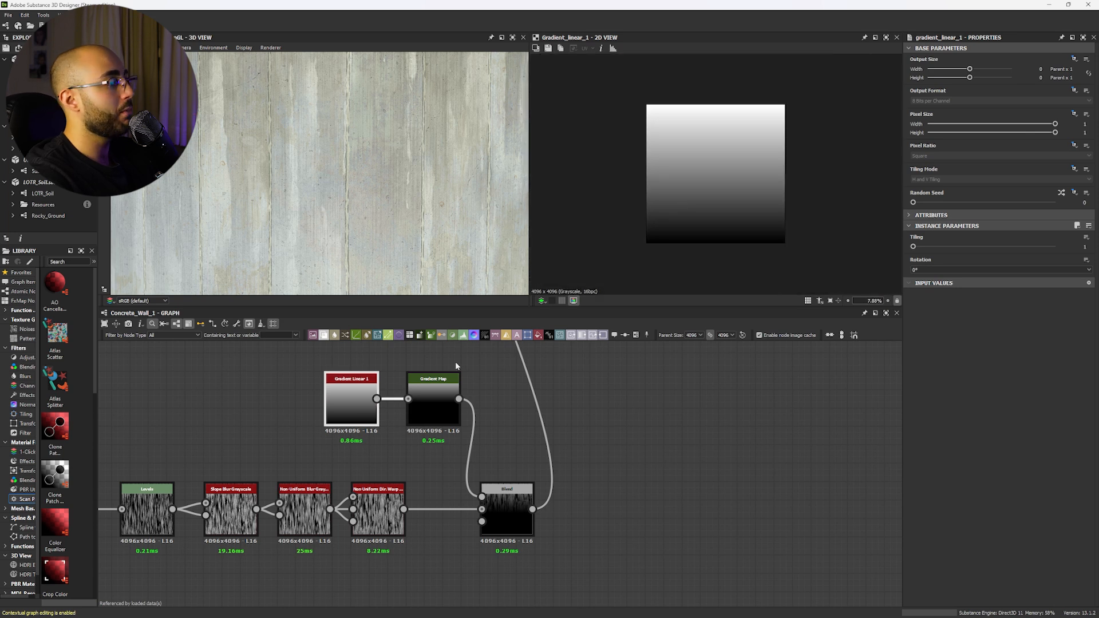
double_click(427, 400)
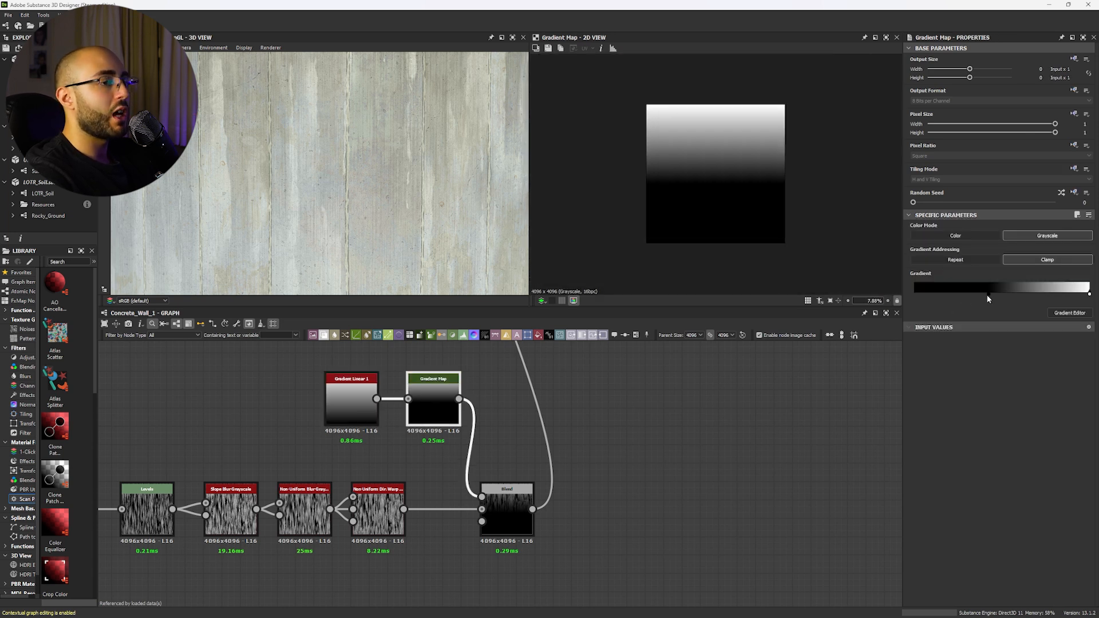
Step: Try moving the Gradient Map's black key closer to the gradient's start, check the whole 3D wall, and undo the change
left_click_drag(988, 296, 935, 295)
scroll(377, 205, "down", 1)
scroll(378, 206, "down", 3)
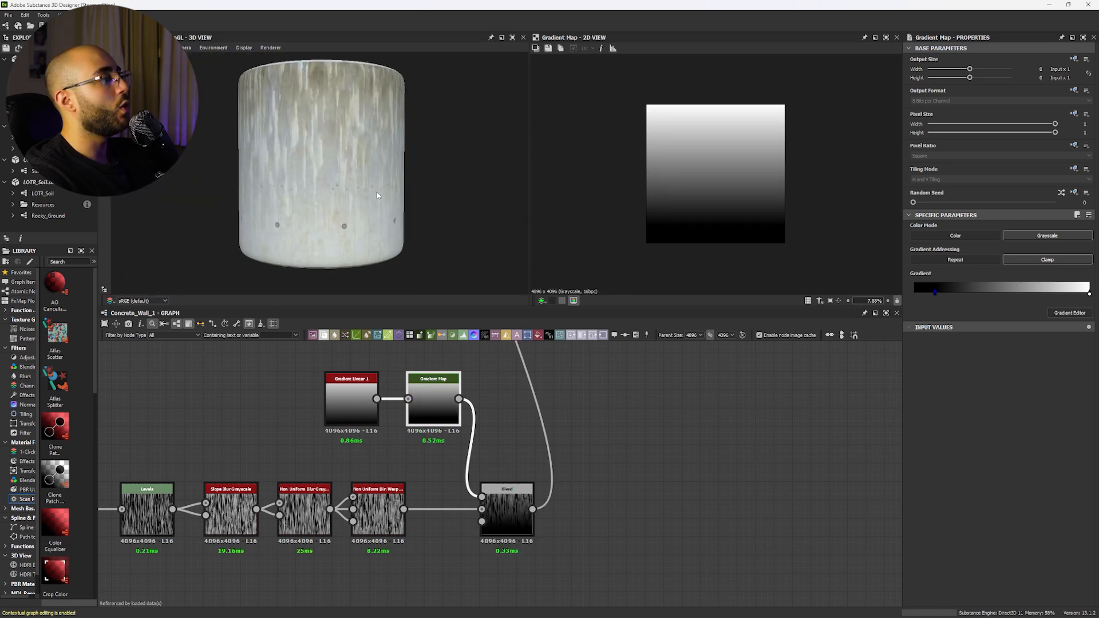
key("ctrl+z")
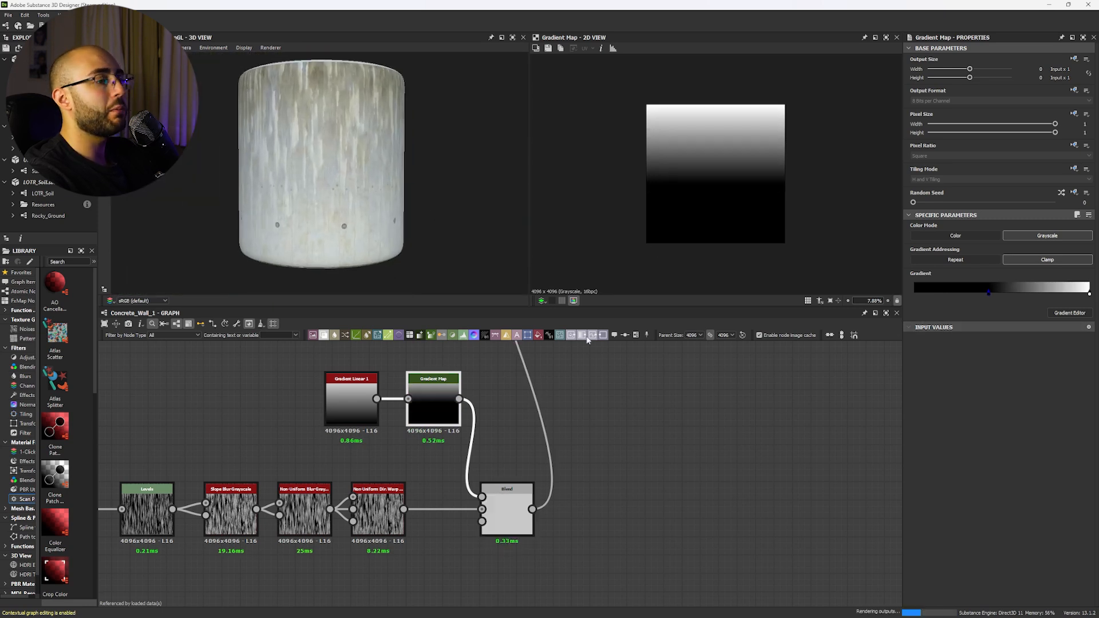
Step: Preview the leak mask Blend and the color Blend that uses it, and examine the stains on the 3D wall
double_click(492, 506)
middle_click_drag(615, 361, 437, 356)
double_click(492, 433)
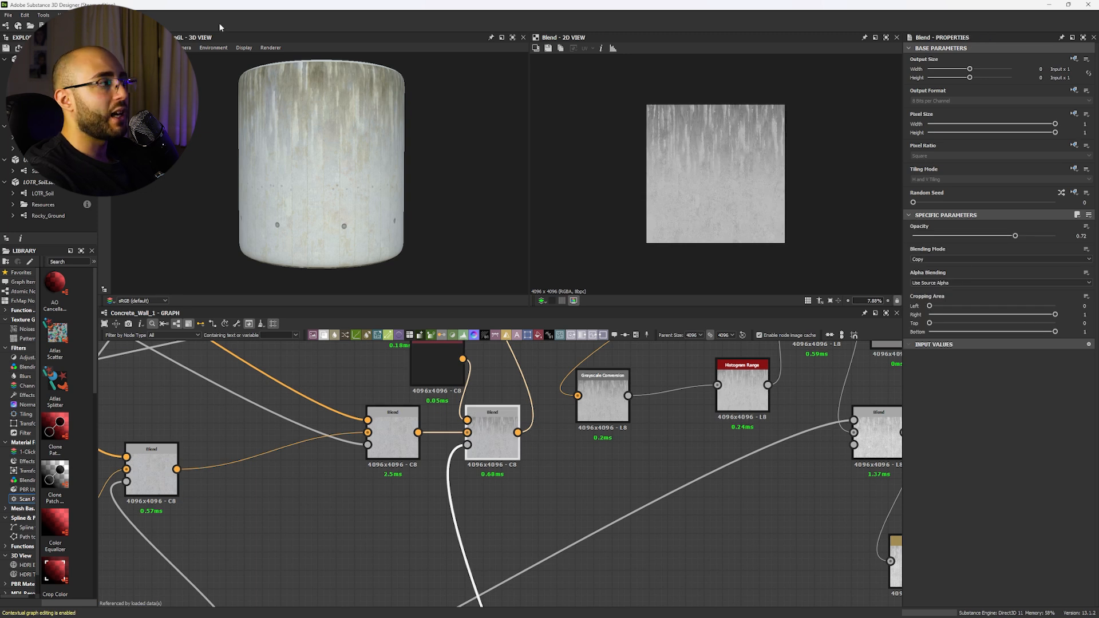
scroll(375, 159, "up", 5)
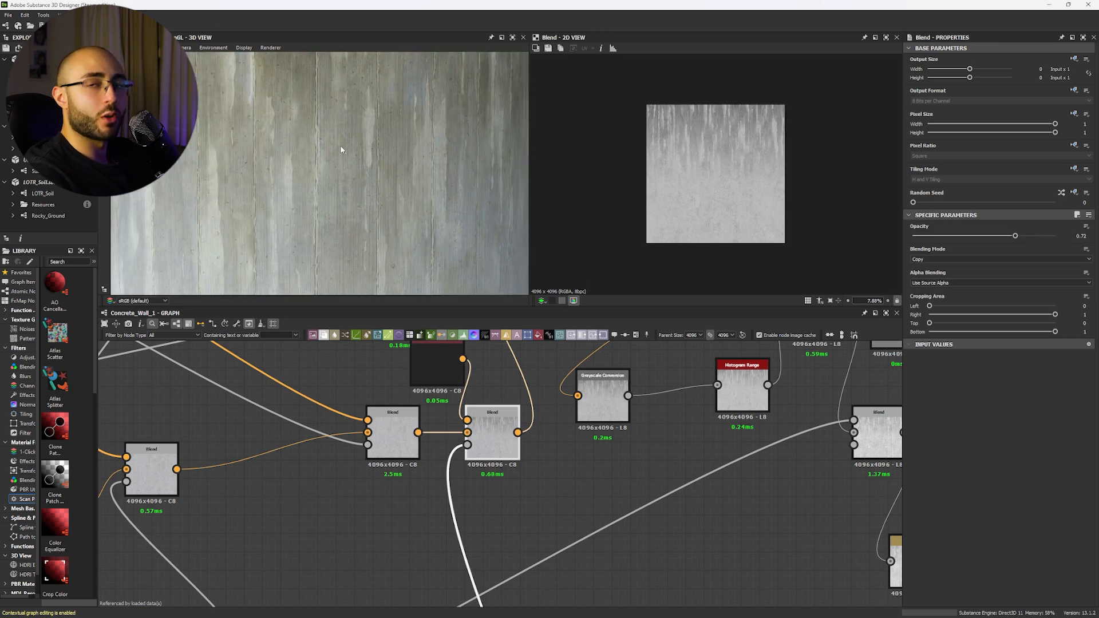